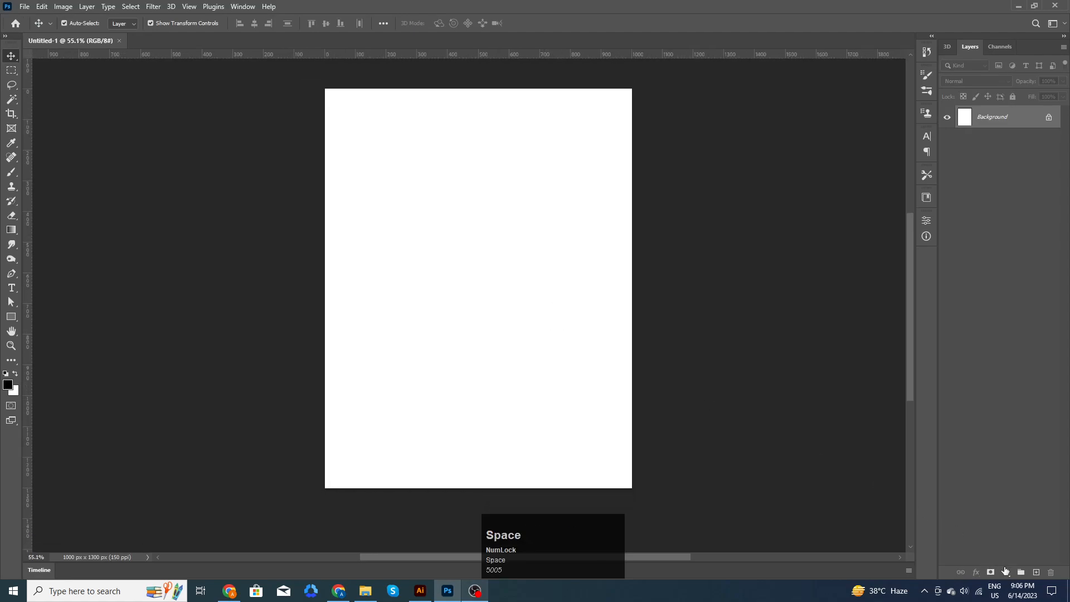
- Add a Solid Color fill layer in near-black #090909 covering the whole canvas
click(1006, 572)
click(1005, 370)
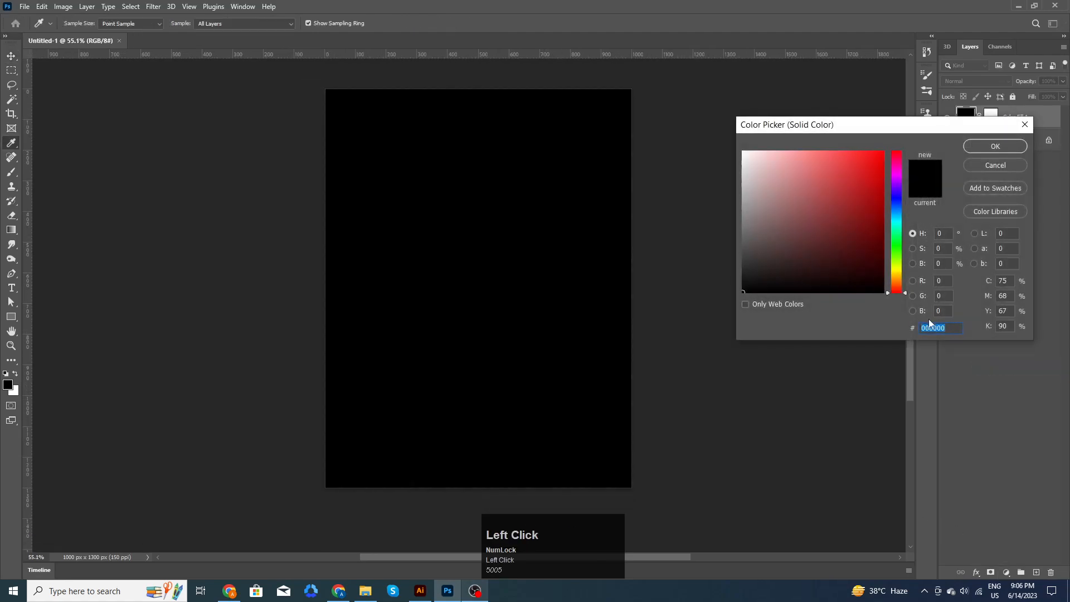
text(090909)
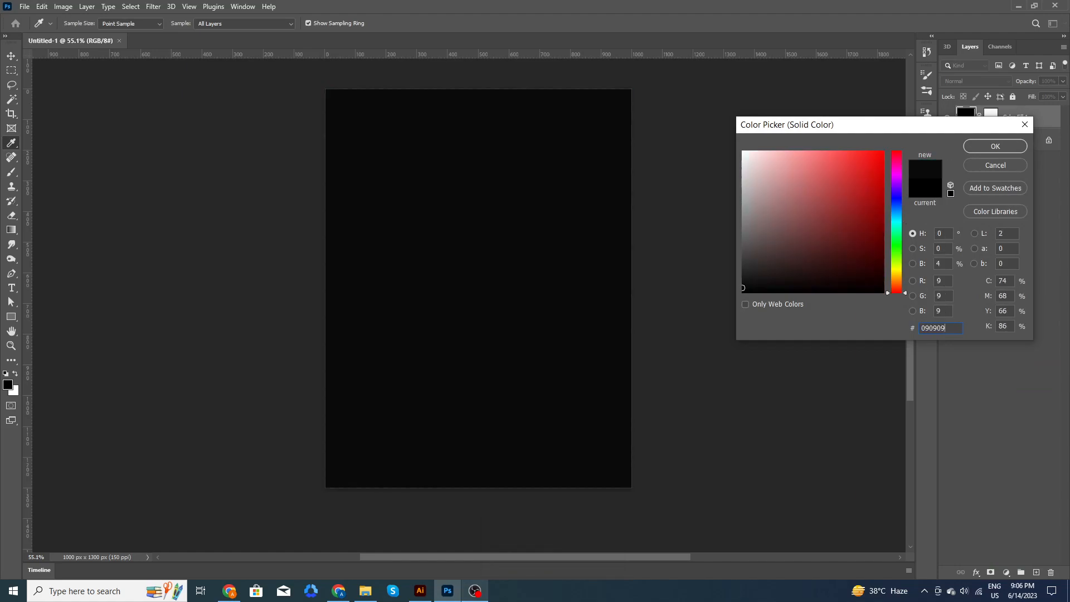
click(995, 147)
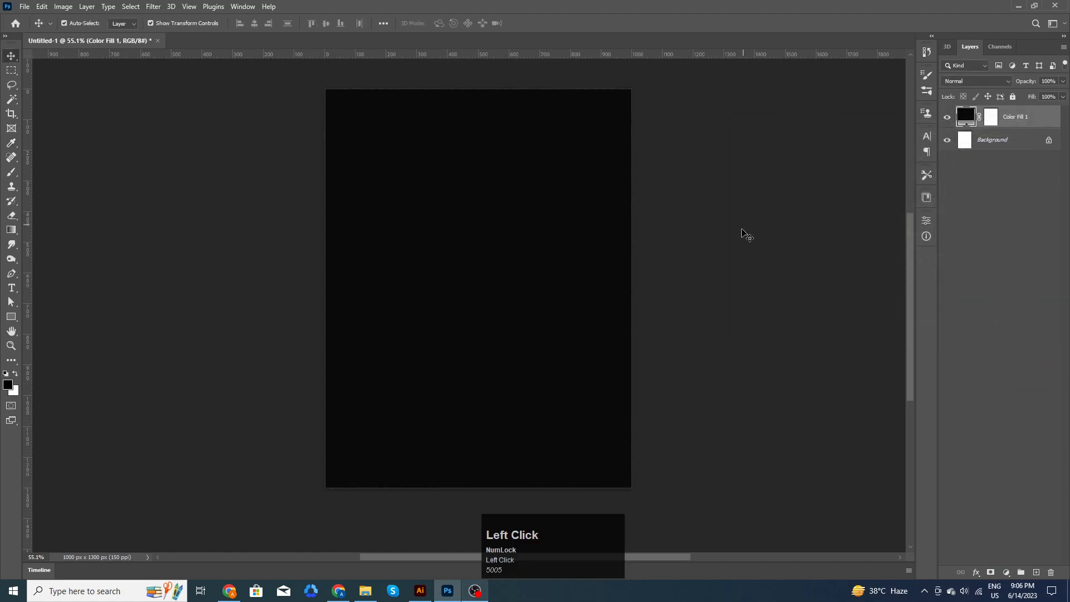
- Bring 3.png into the poster and start enlarging it, undoing an oversized scale
click(365, 591)
drag(184, 92, 532, 344)
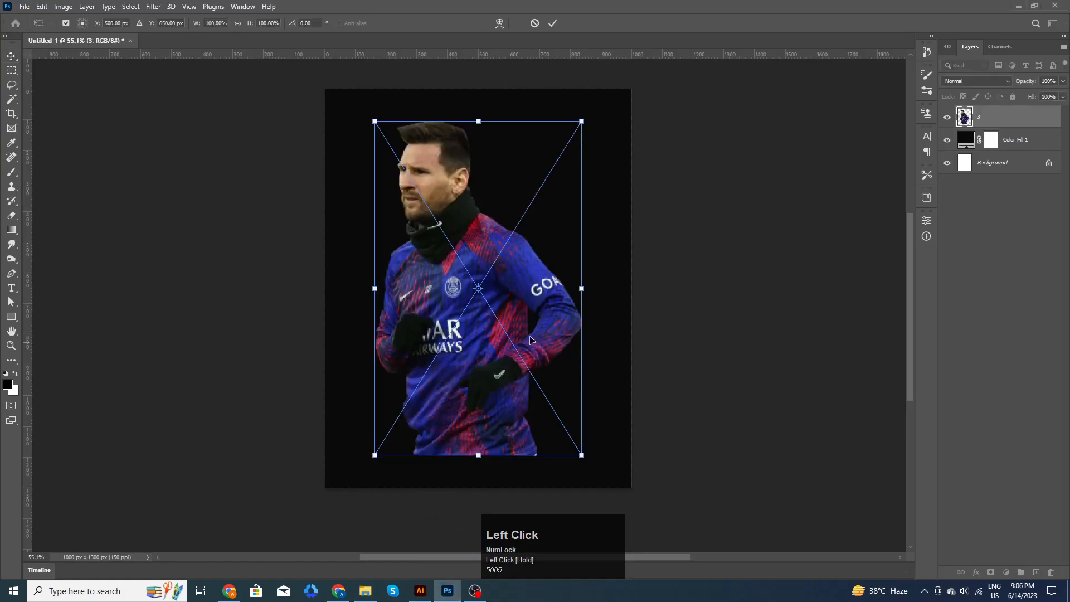
drag(582, 120, 614, 73)
drag(557, 283, 531, 271)
drag(610, 69, 624, 65)
drag(518, 222, 518, 227)
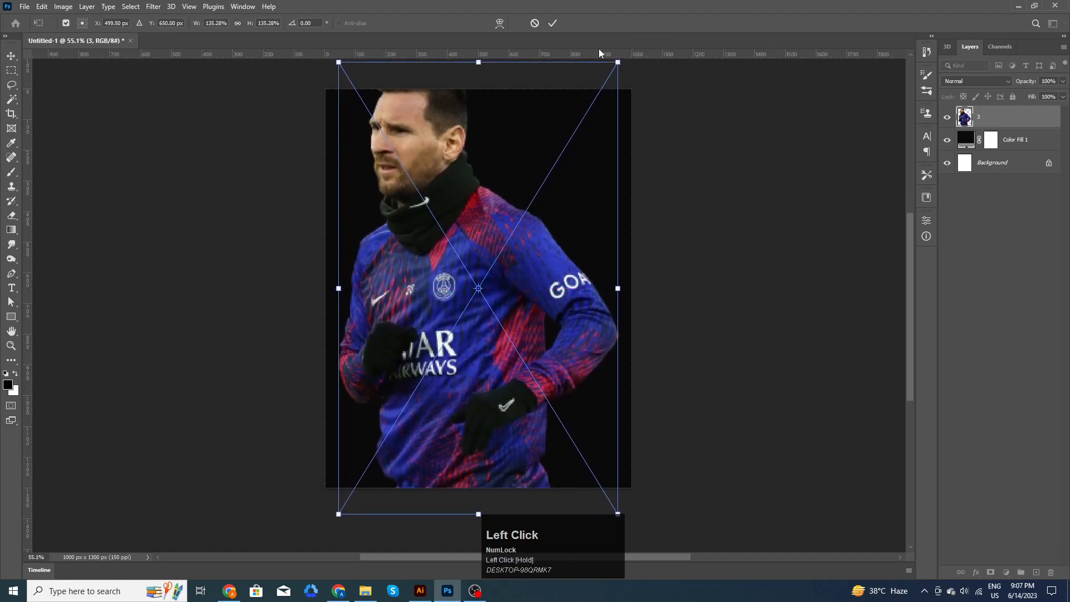
drag(616, 60, 623, 106)
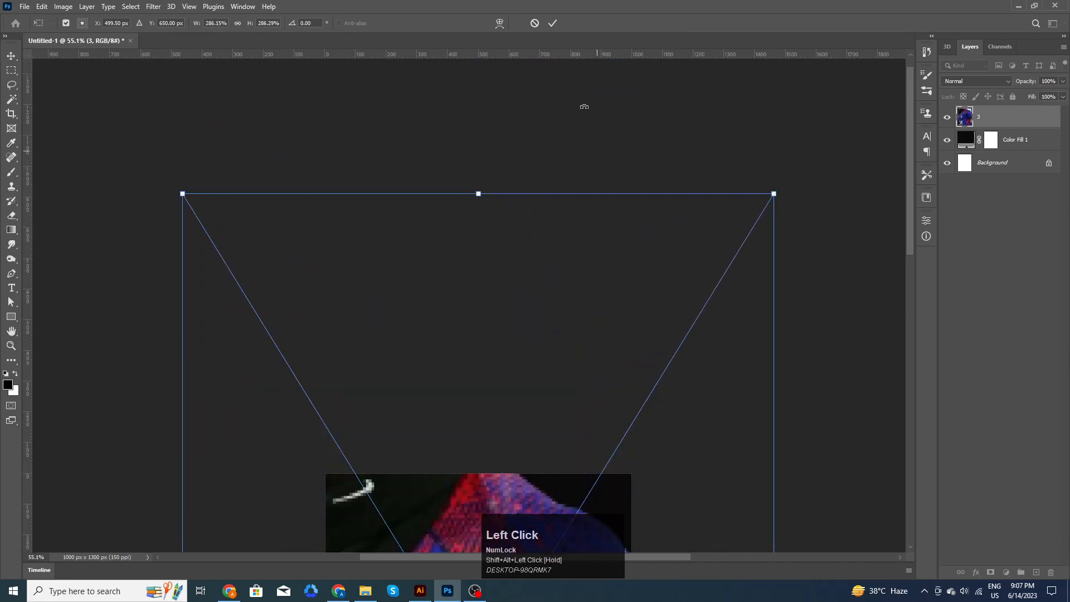
key(ctrl+z)
- Scale the footballer photo to about 149% from its centre, move it lower, and commit
scroll(550, 289, down, 3)
key(alt+space)
click(564, 347)
drag(526, 512, 567, 218)
drag(622, 158, 640, 142)
drag(543, 289, 543, 305)
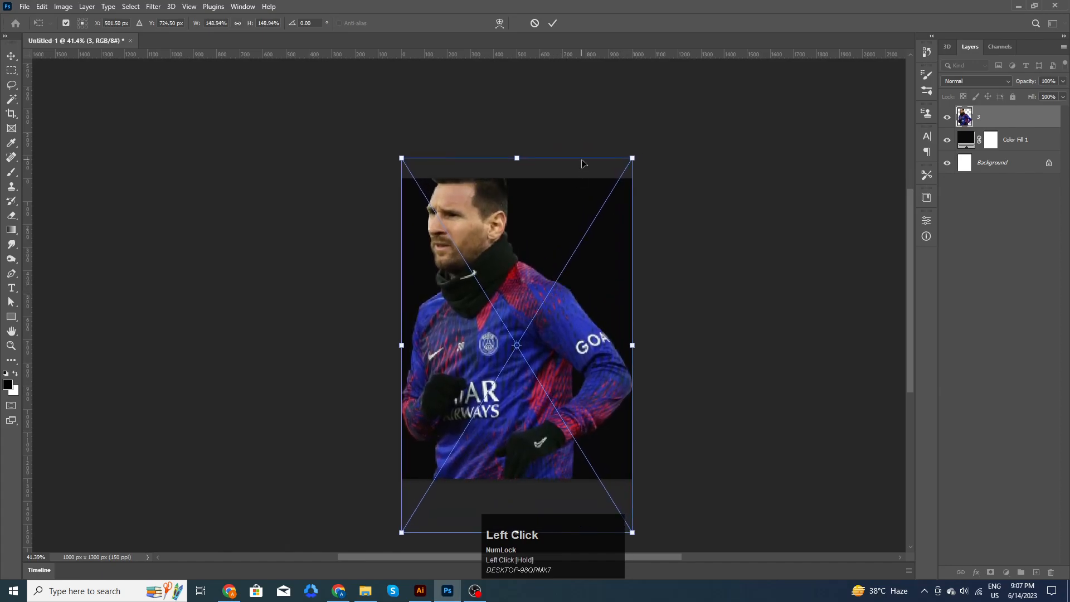
click(553, 24)
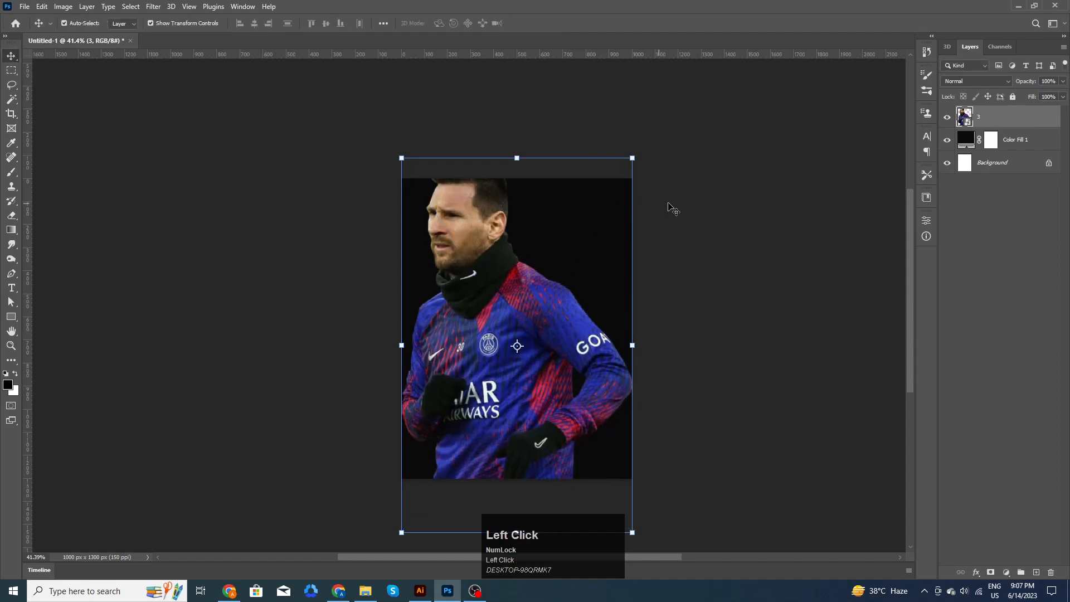
- Set the photo layer's blend mode to Luminosity so the player turns greyscale
click(1008, 88)
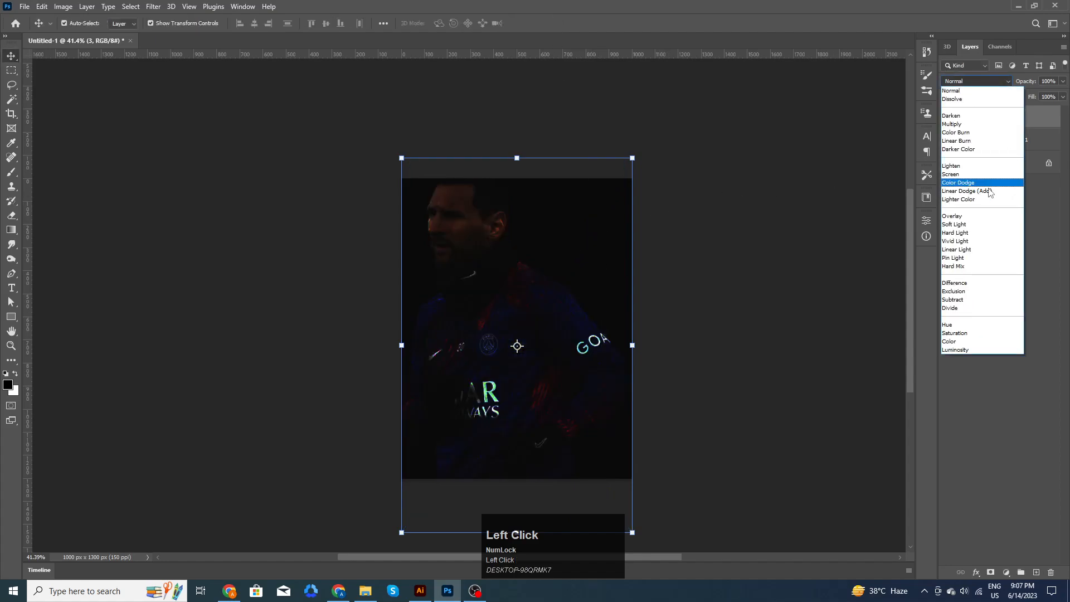
click(981, 347)
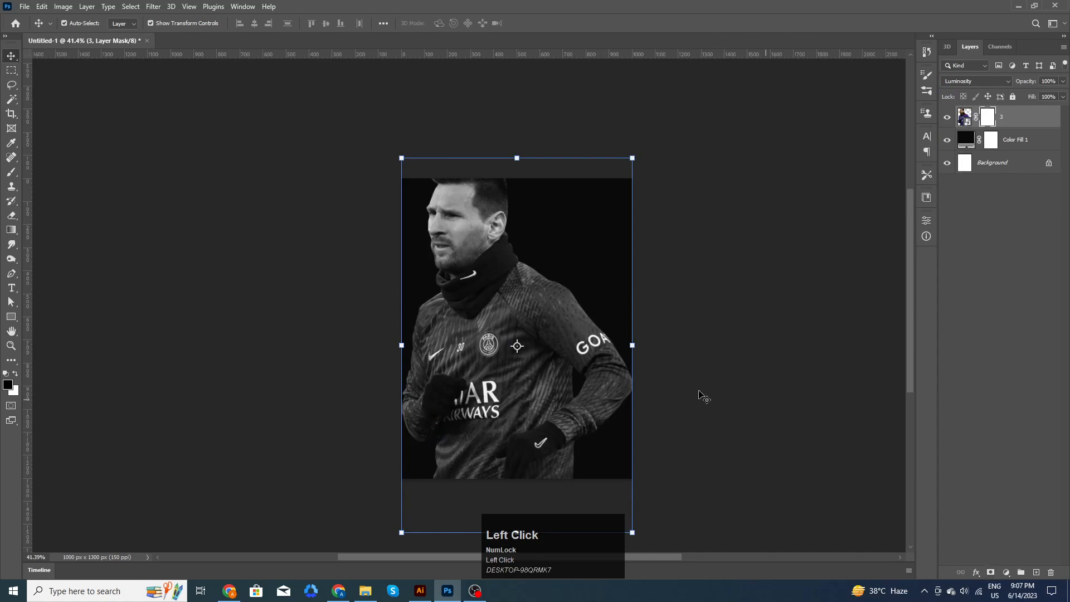
scroll(678, 393, down, 4)
- Paint on the mask with the 3140 px textured brush, resized to about 2171 px, to fade the photo's edge
key(b)
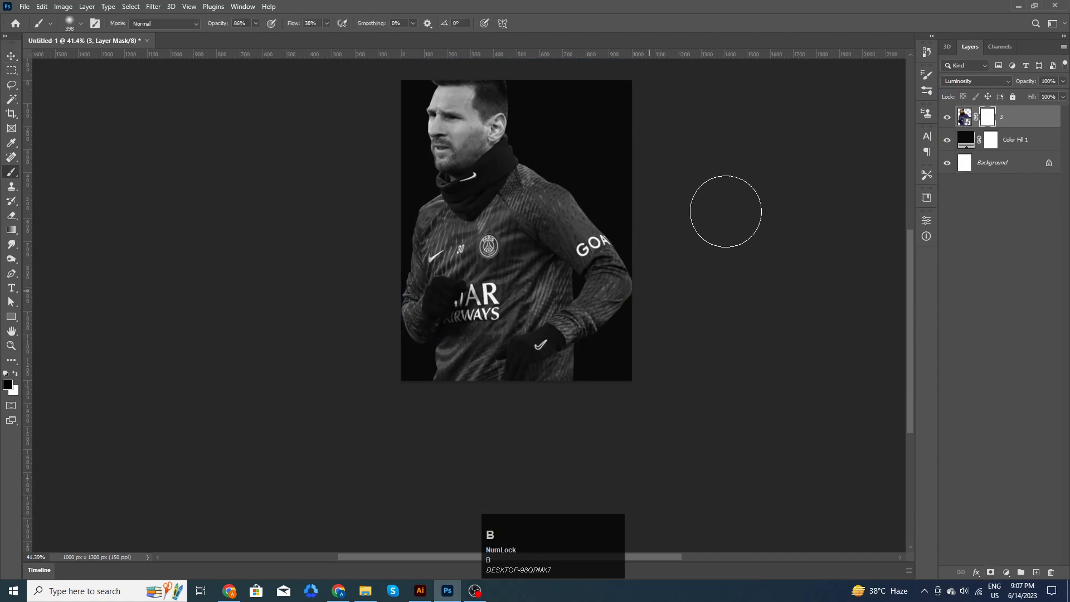
click(923, 93)
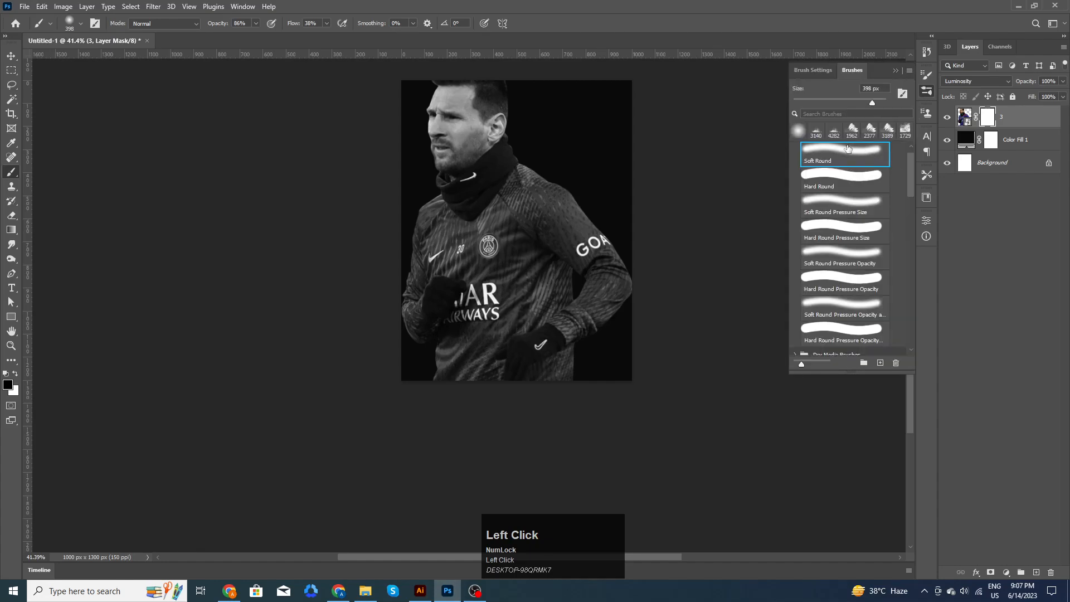
click(816, 131)
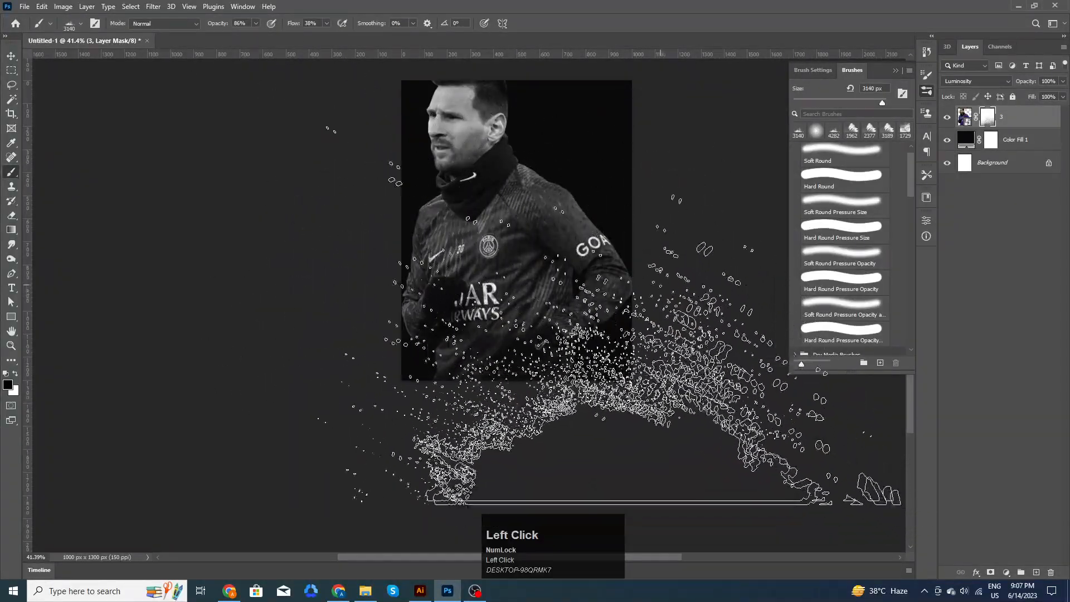
scroll(580, 247, down, 2)
alt+right_click(538, 221)
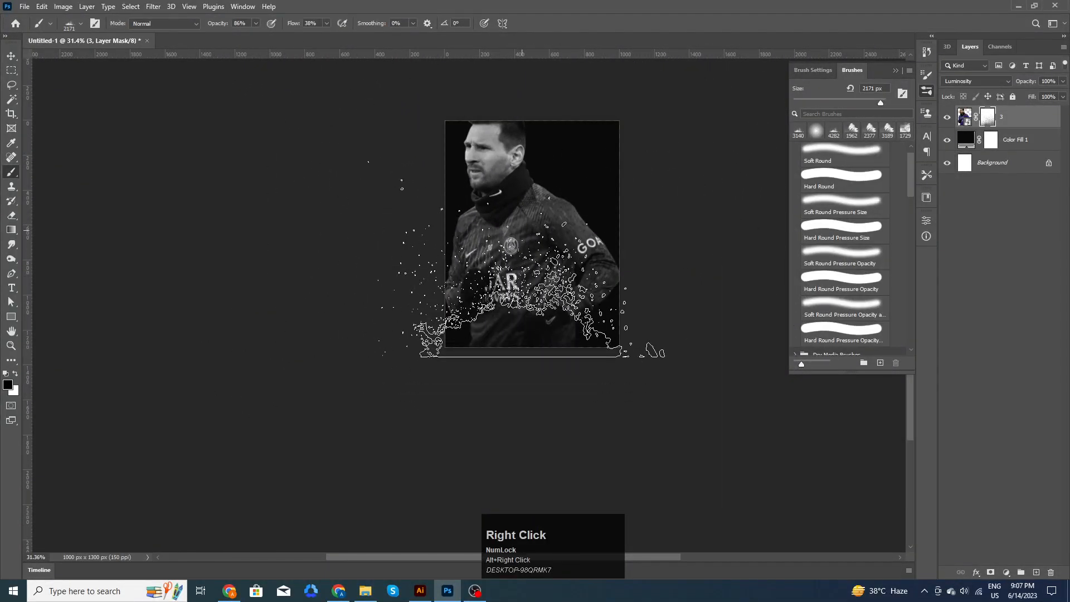
click(501, 231)
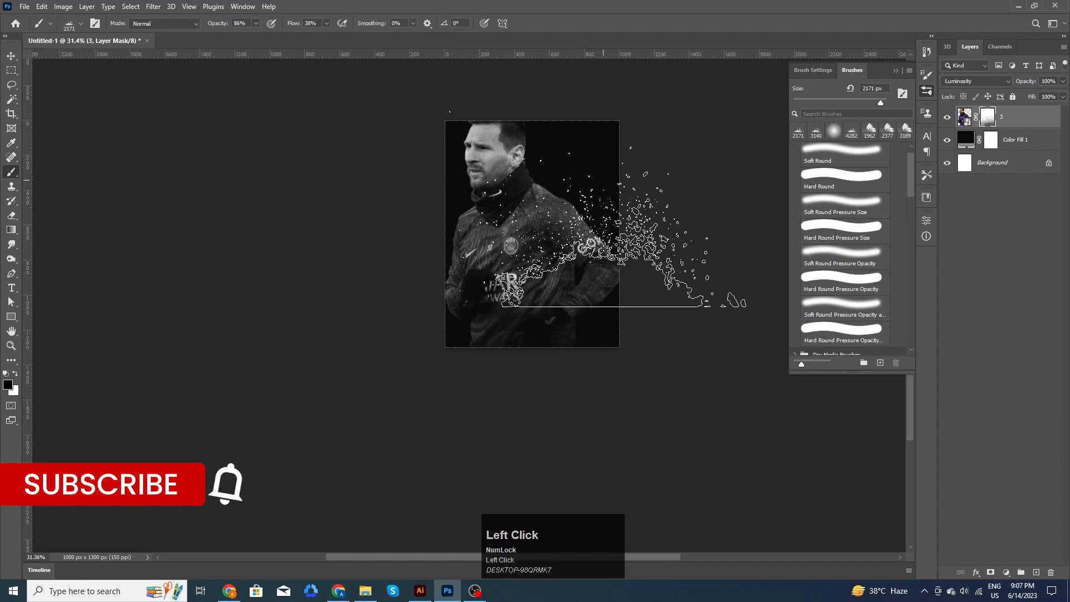
scroll(602, 251, up, 2)
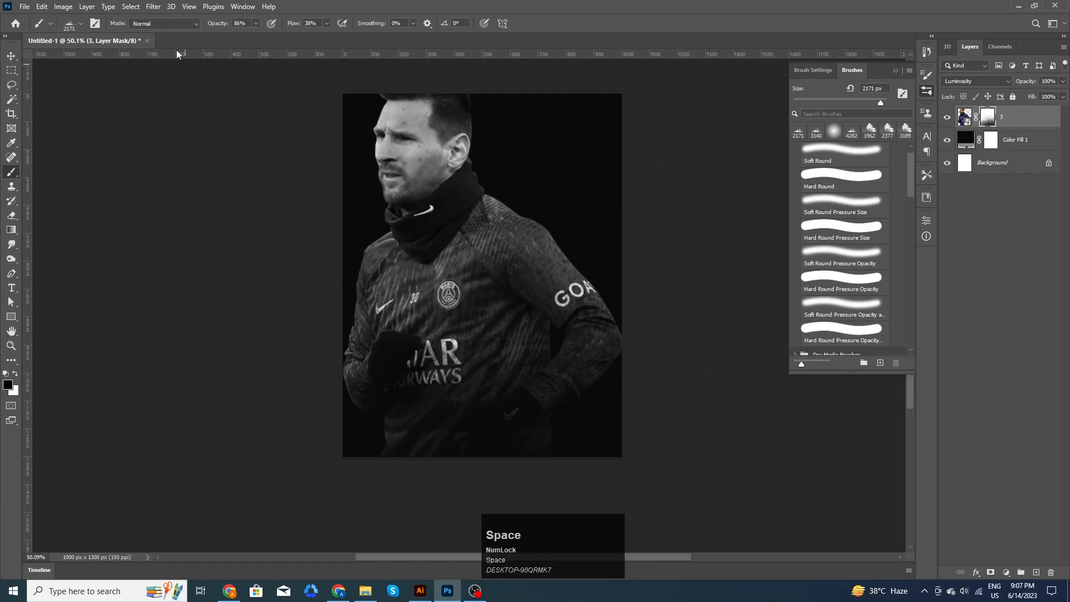
click(12, 55)
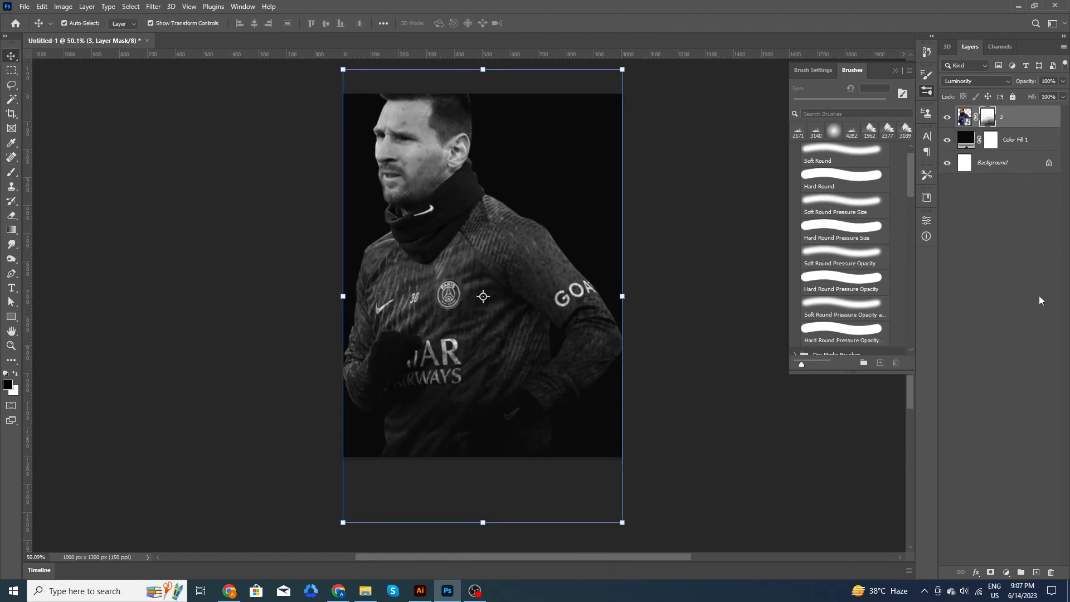
- Add a new empty layer above Color Fill 1 and browse brush presets with the Brush tool
click(1007, 142)
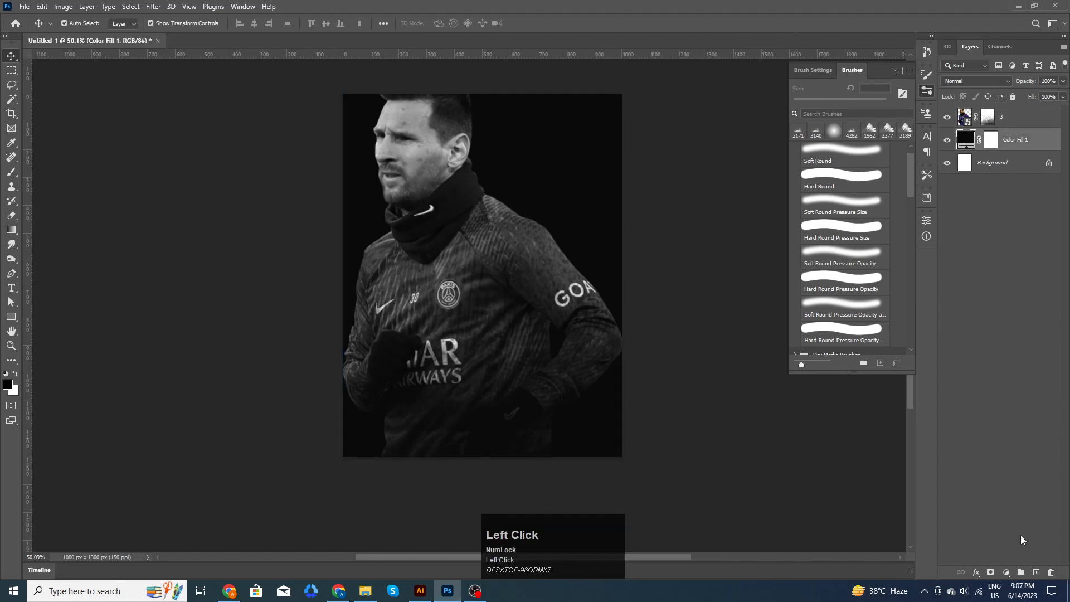
click(1037, 573)
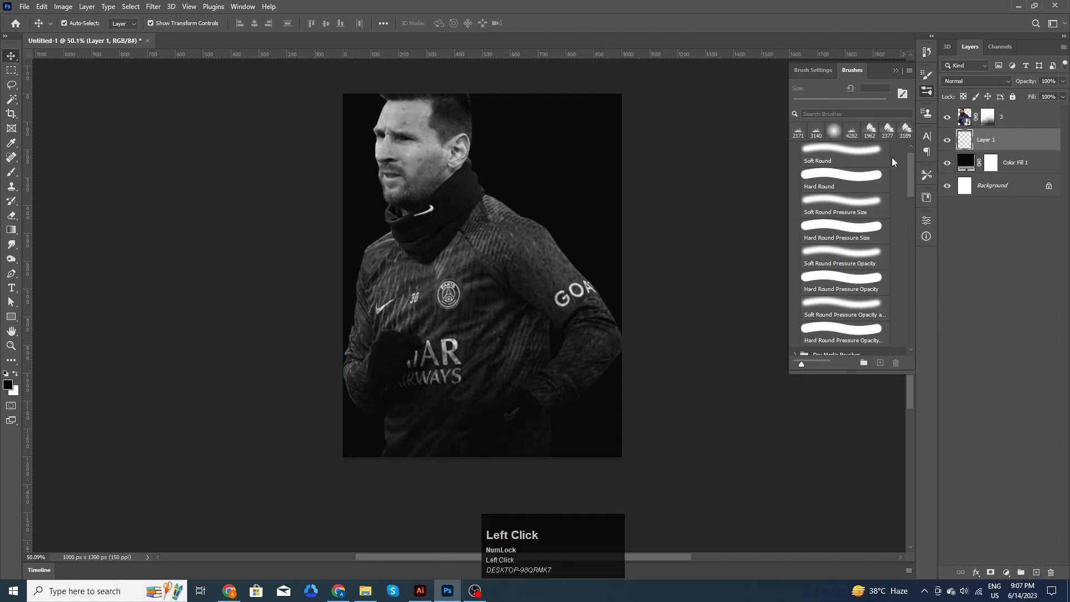
key(b)
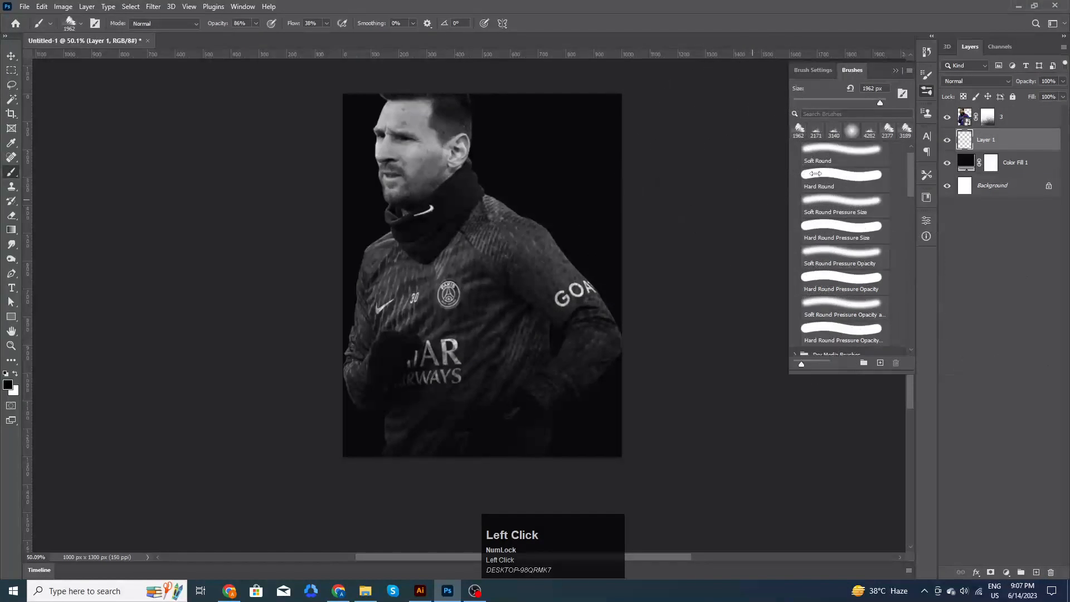
mouse_move(905, 175)
mouse_down()
mouse_move(910, 242)
mouse_move(876, 275)
mouse_up()
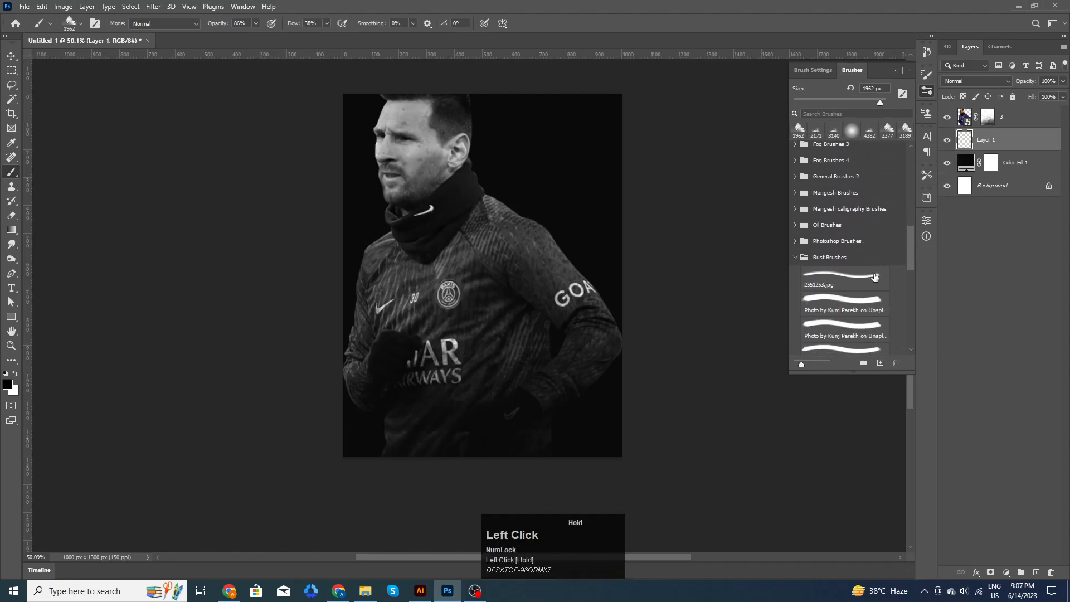
click(843, 304)
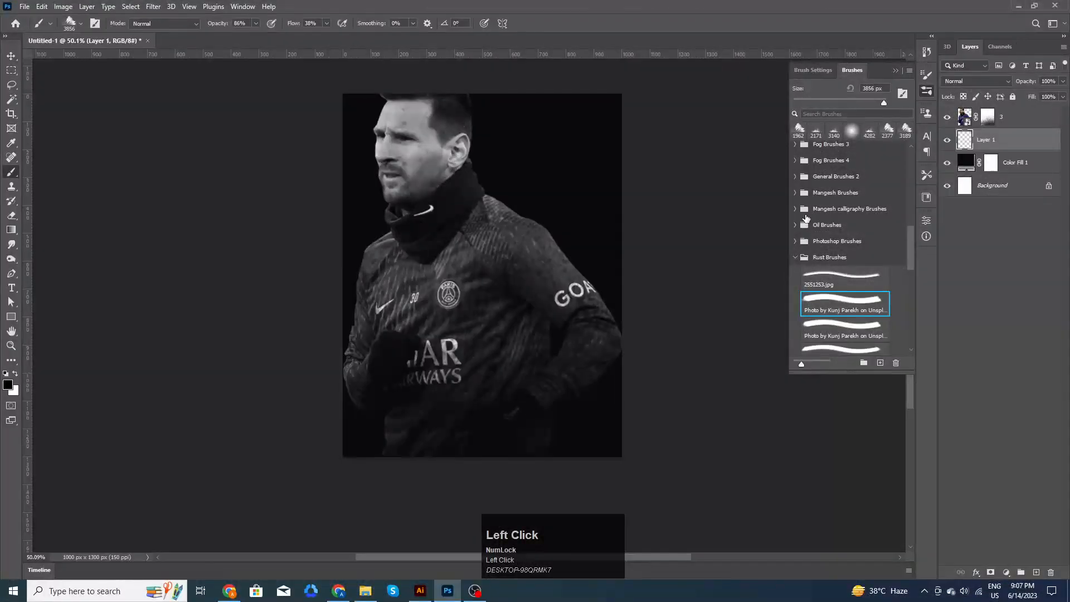
scroll(822, 259, down, 2)
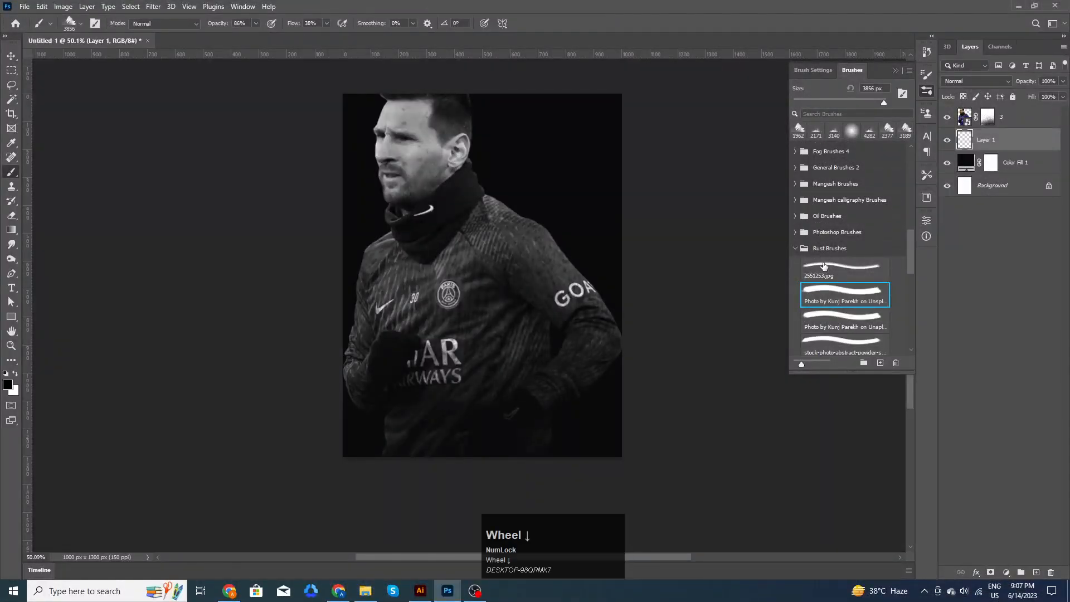
scroll(823, 267, down, 1)
mouse_move(911, 276)
mouse_down()
mouse_move(912, 332)
mouse_move(914, 189)
mouse_move(912, 252)
mouse_up()
scroll(817, 208, up, 1)
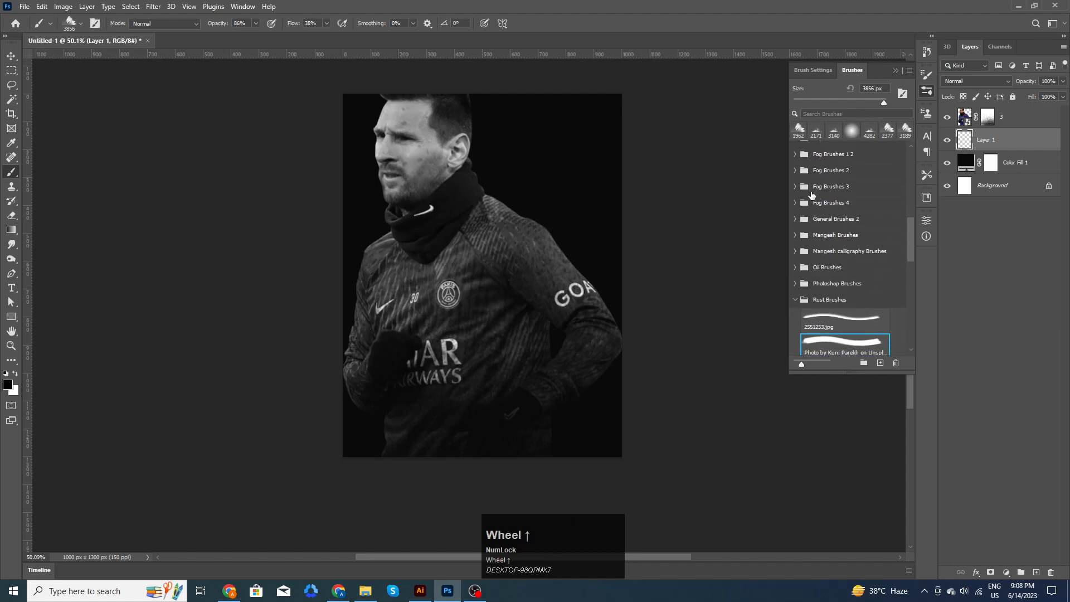
- Paint white haze across the lower photo with Fog Brushes 3 preset 106
click(795, 187)
click(810, 217)
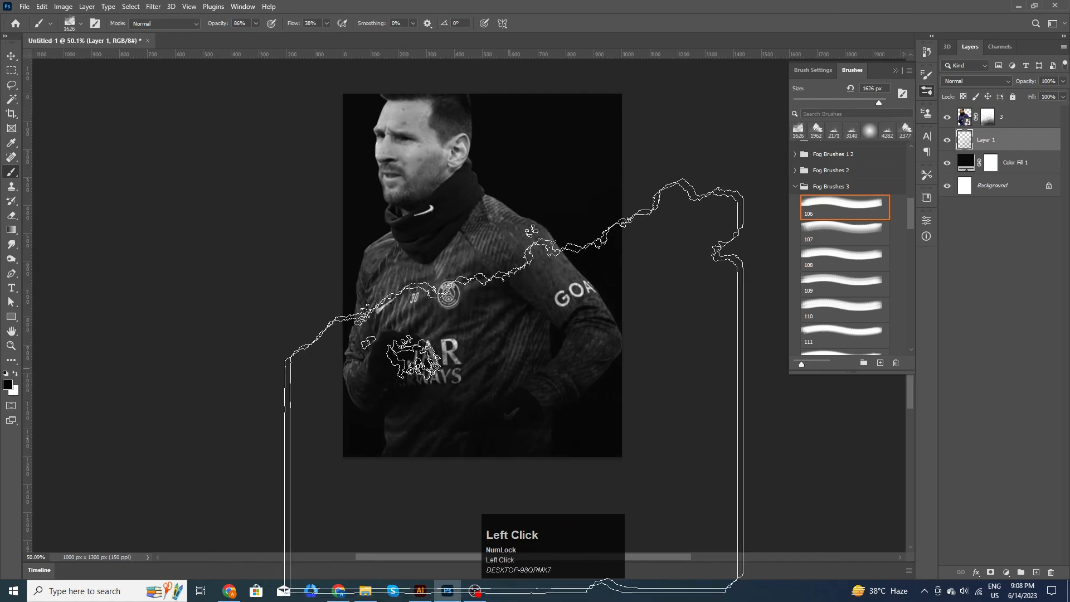
key(x)
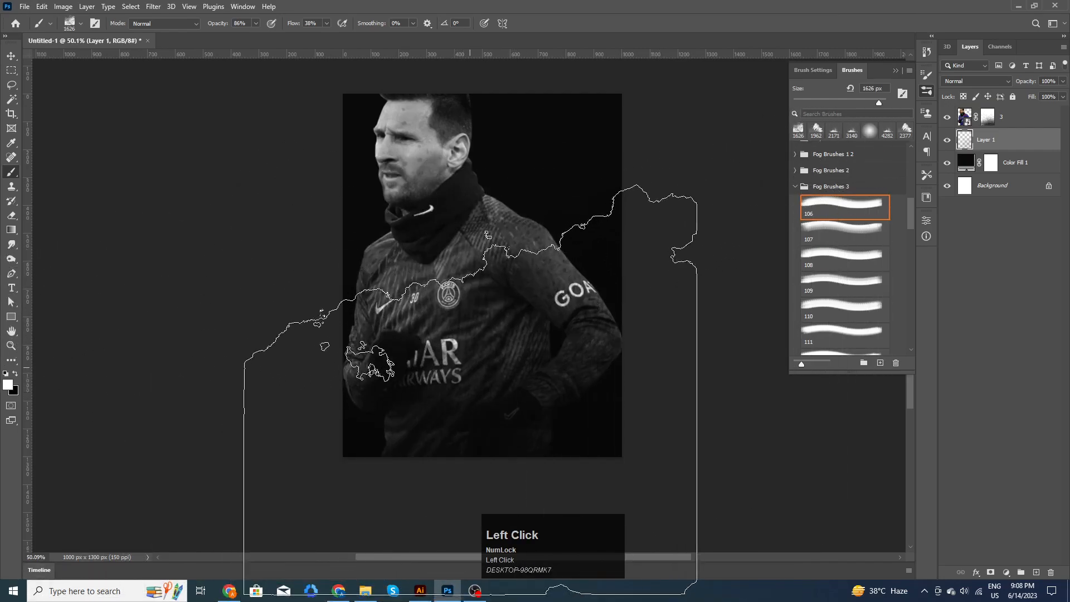
click(462, 393)
key(ctrl+z)
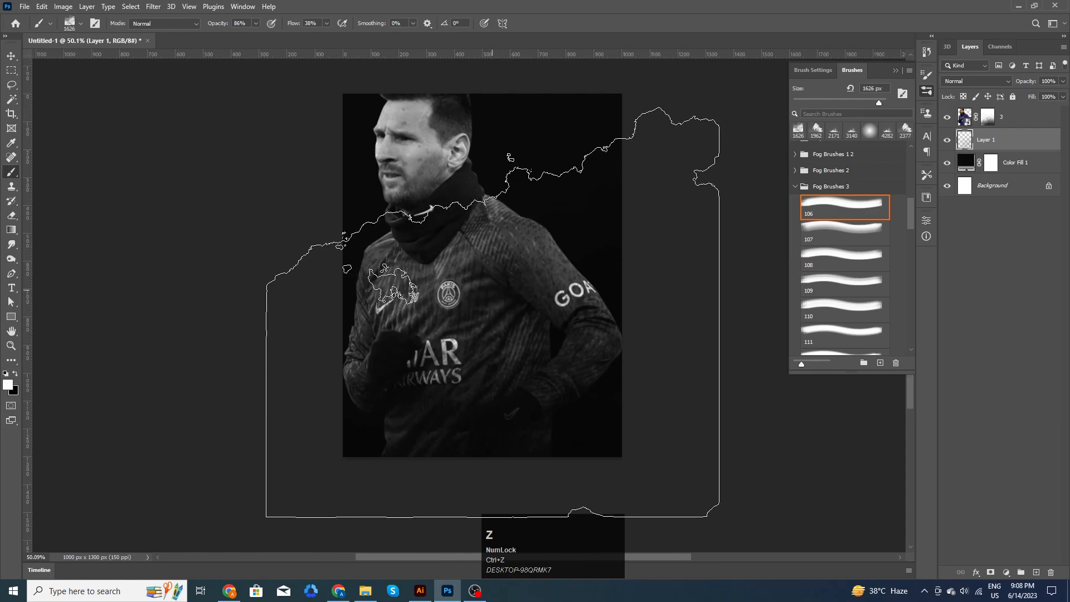
click(498, 313)
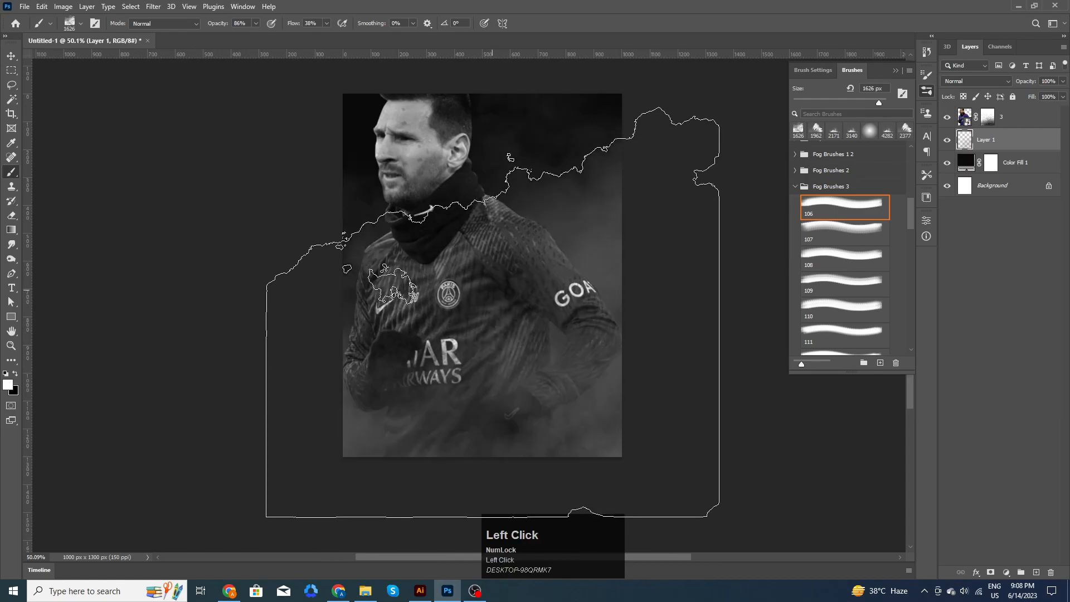
click(11, 56)
click(635, 330)
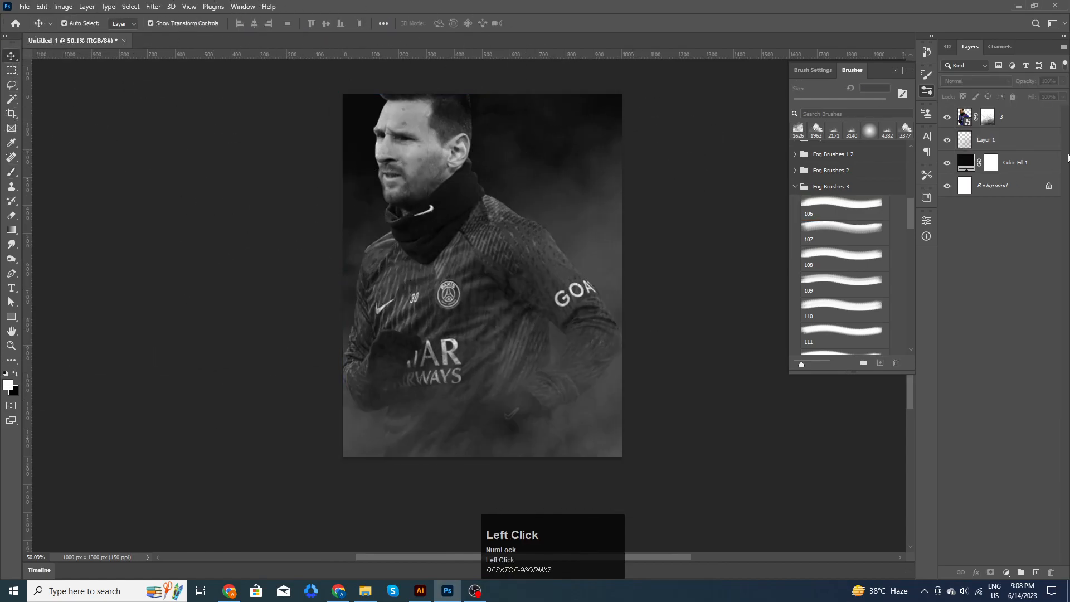
- Add a new layer above the portrait and stamp dusty white smoke along the poster's right side
click(1028, 118)
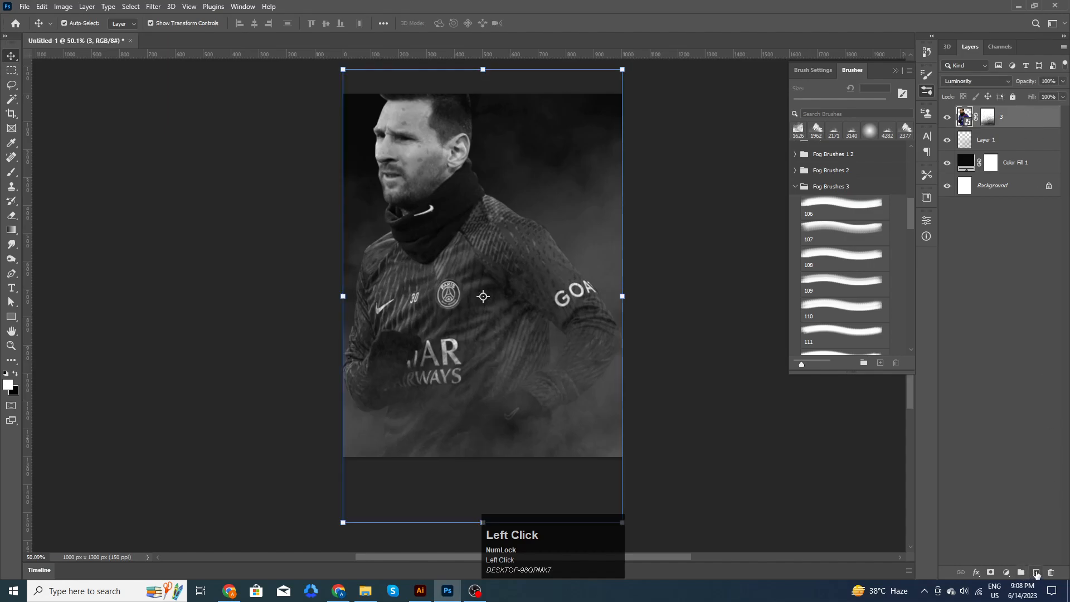
click(1036, 572)
scroll(836, 214, down, 6)
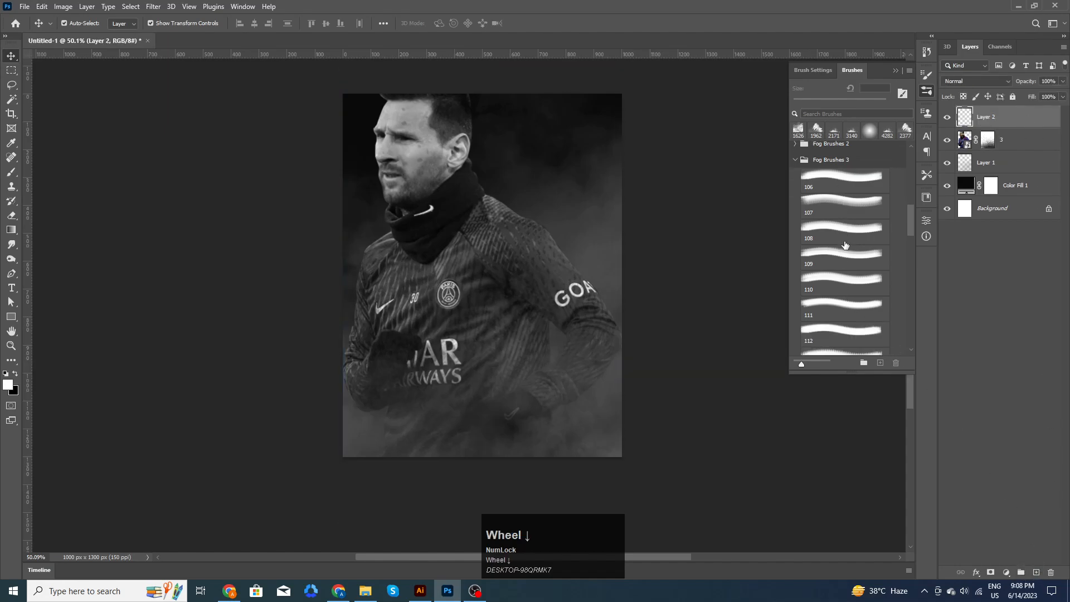
drag(905, 260, 912, 291)
click(848, 235)
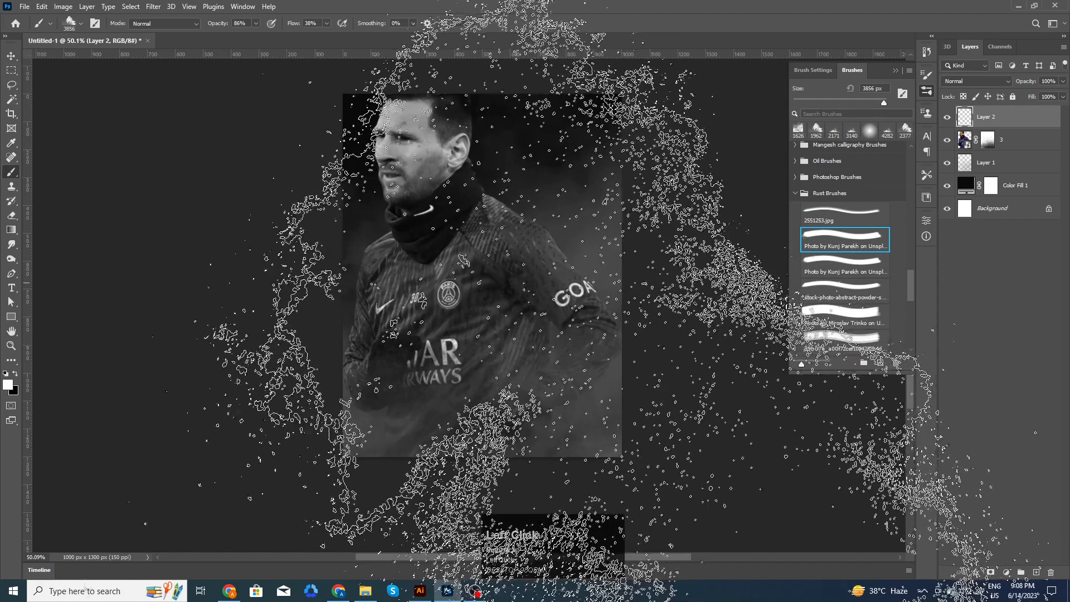
alt+right_click(356, 283)
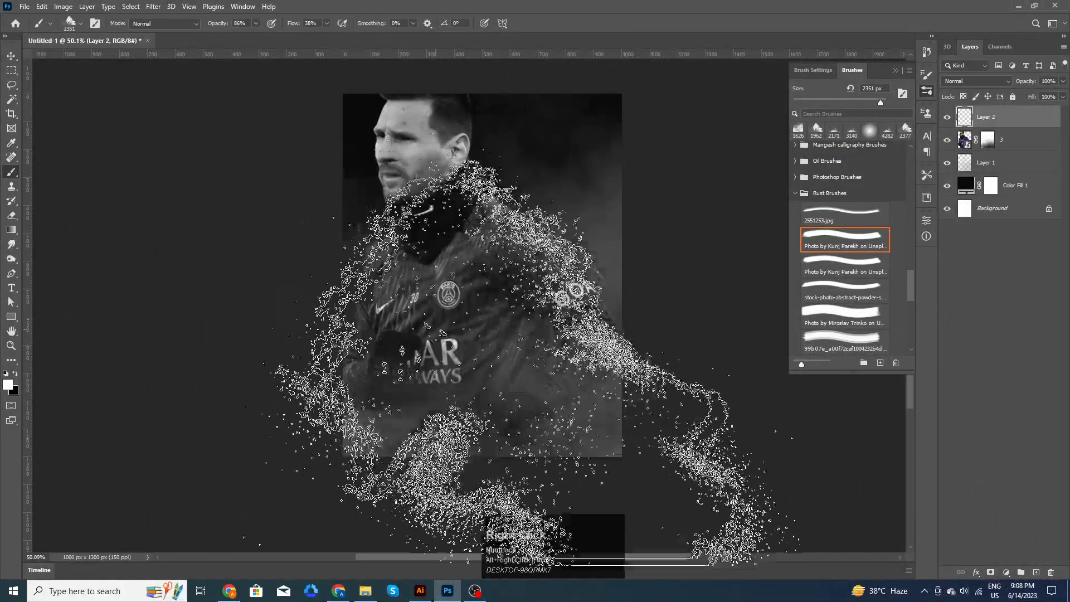
click(782, 290)
- Stamp more smoke on the lower left and bottom with the brush at 1812 px, then 2169 px
alt+right_click(465, 281)
scroll(405, 396, down, 3)
click(387, 396)
key(ctrl+z)
click(368, 456)
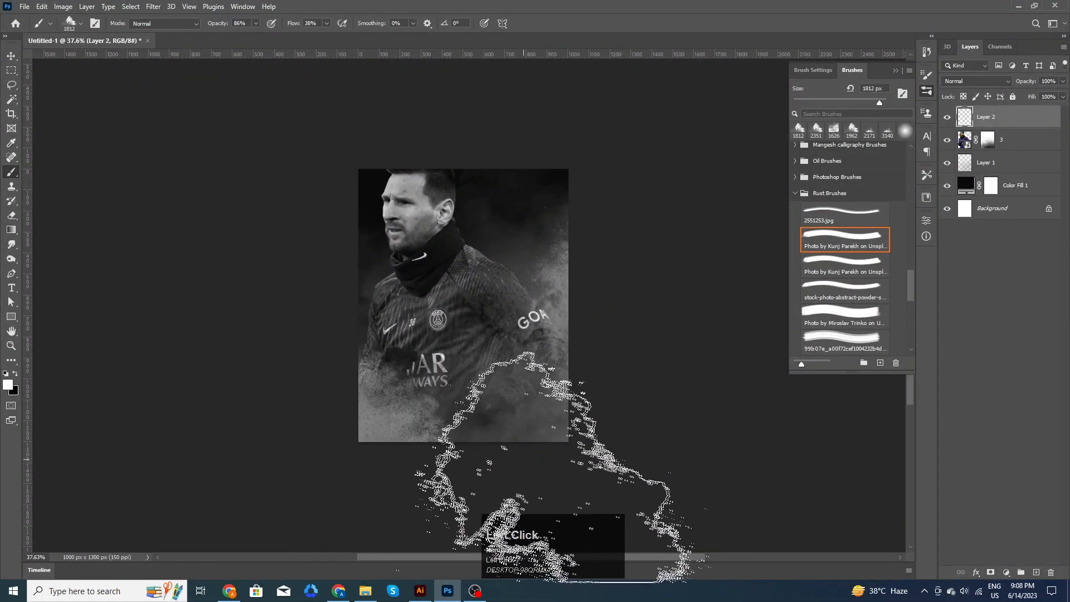
key(ctrl+z)
click(330, 430)
scroll(560, 490, down, 3)
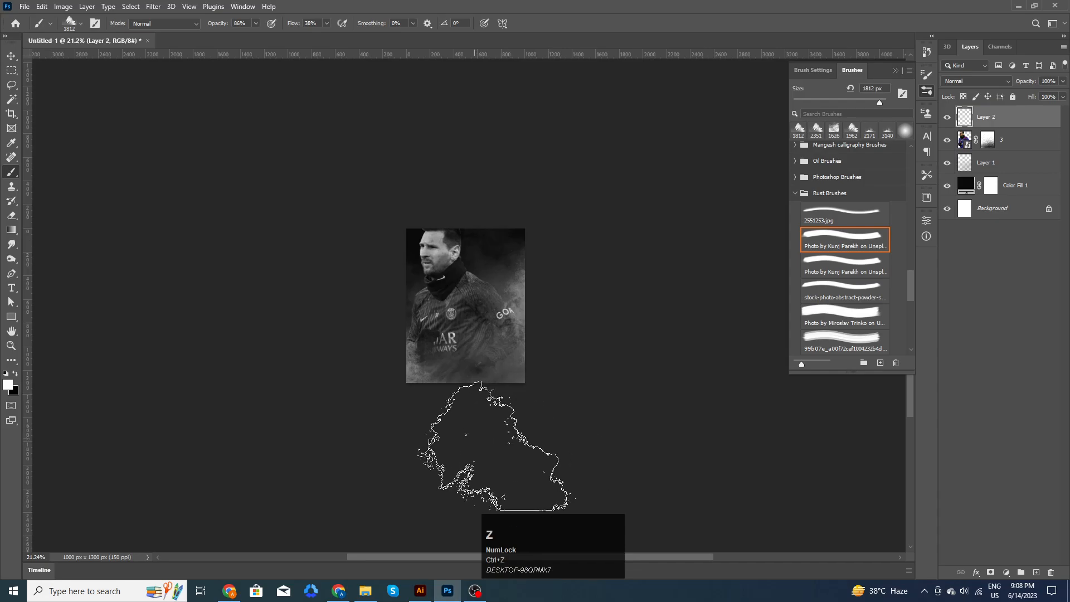
drag(481, 381, 503, 387)
click(500, 445)
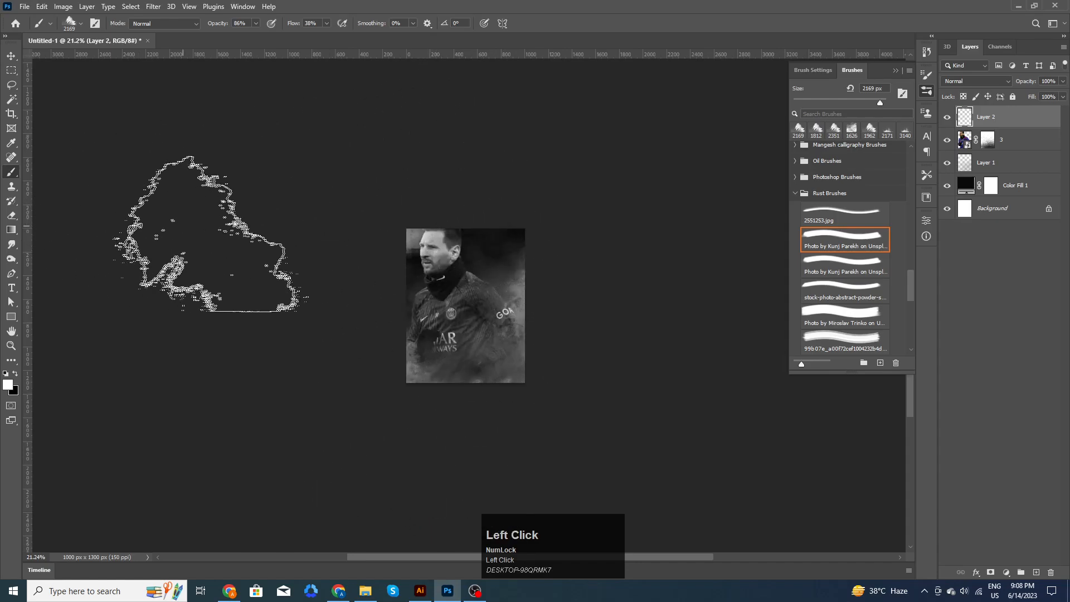
- Set the brush opacity to 6%
scroll(385, 220, up, 3)
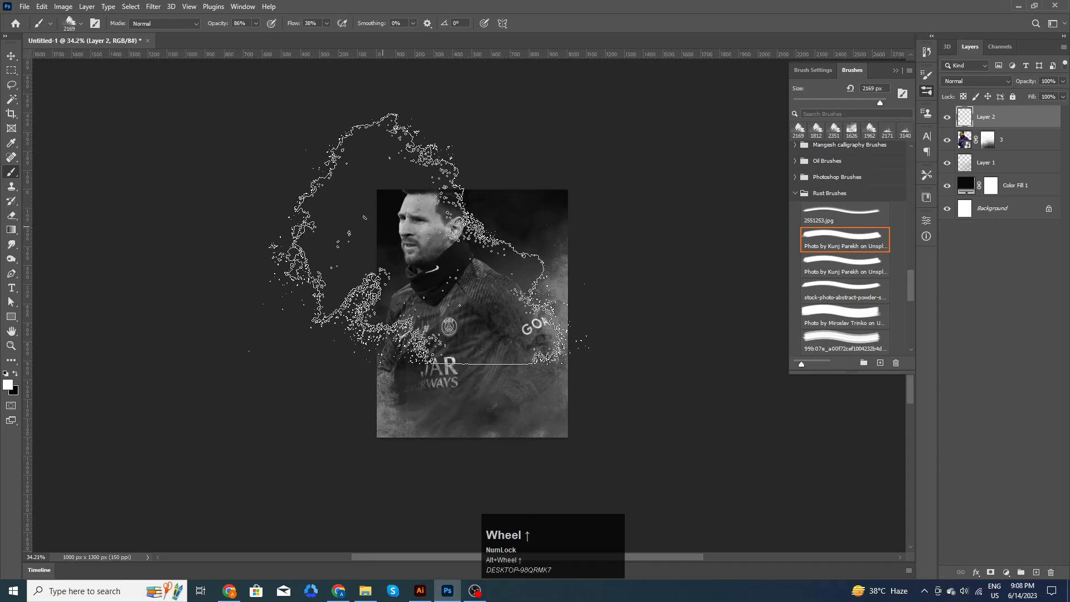
click(255, 23)
drag(212, 42, 215, 43)
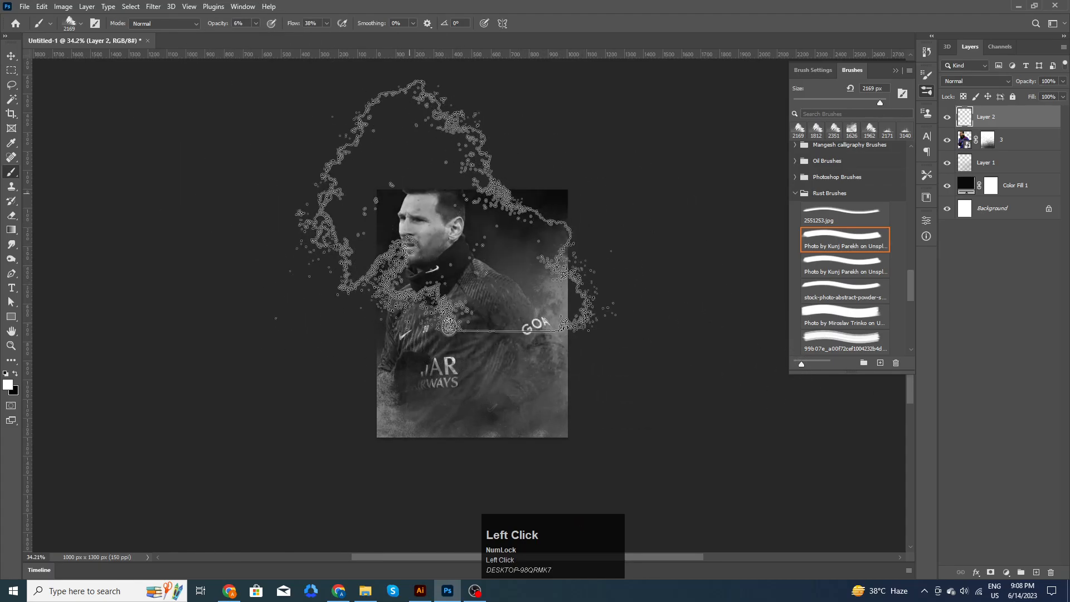
alt+scroll(705, 315, up, 2)
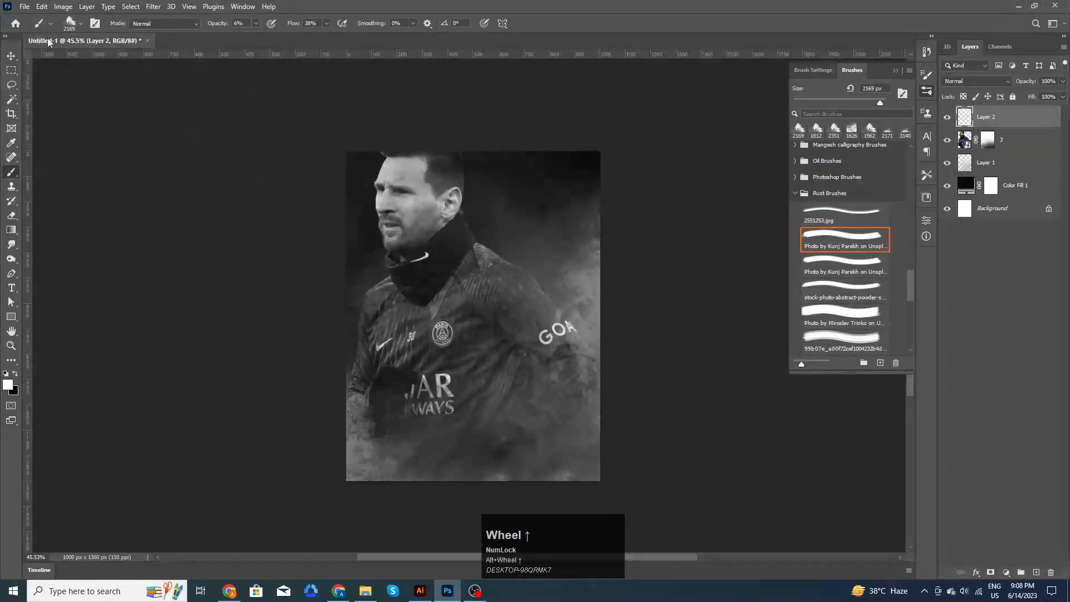
- Lower the portrait layer 3's opacity to 62%, then reselect Layer 2
click(11, 56)
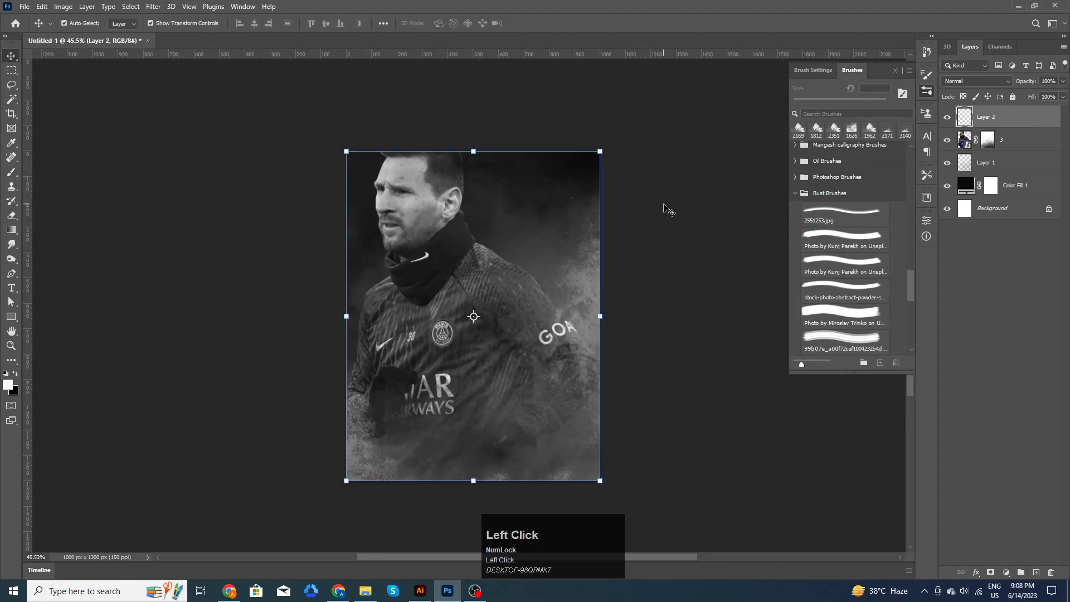
click(618, 351)
drag(619, 351, 620, 307)
click(455, 182)
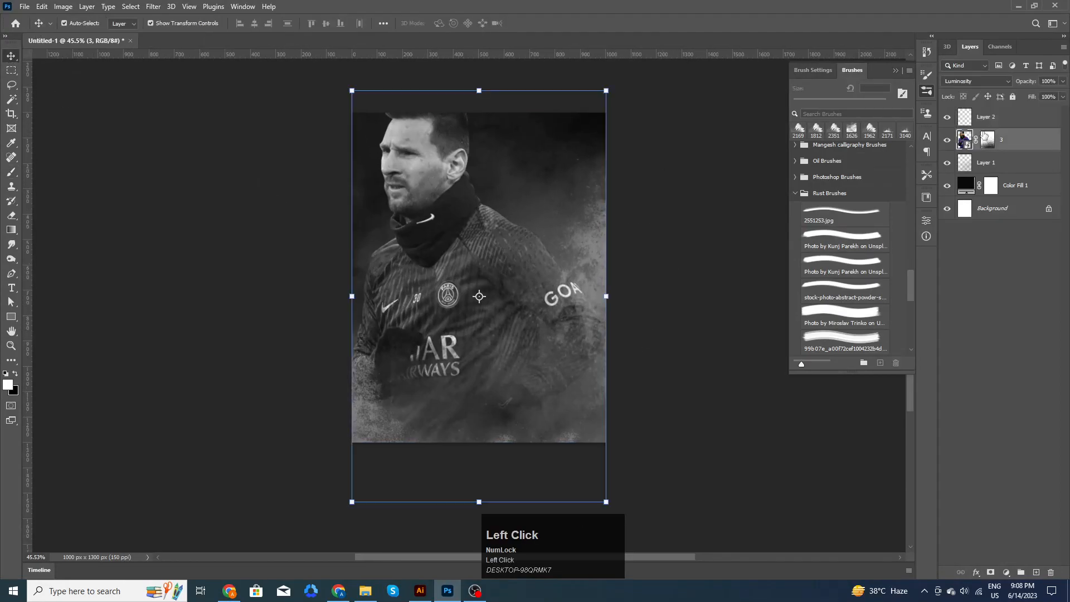
drag(1016, 84, 1004, 86)
click(691, 242)
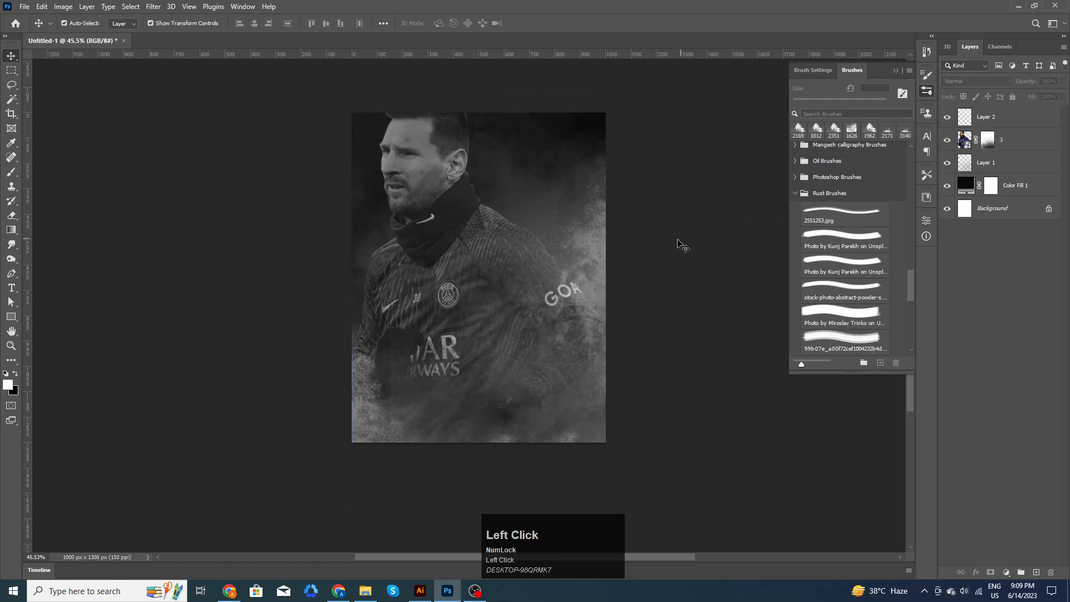
click(403, 128)
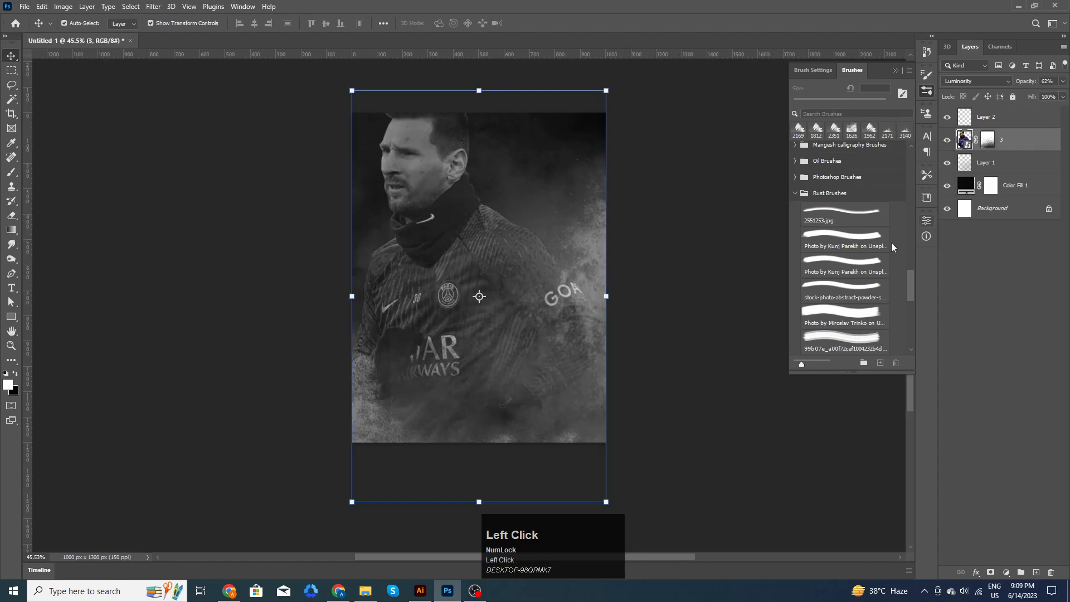
click(850, 242)
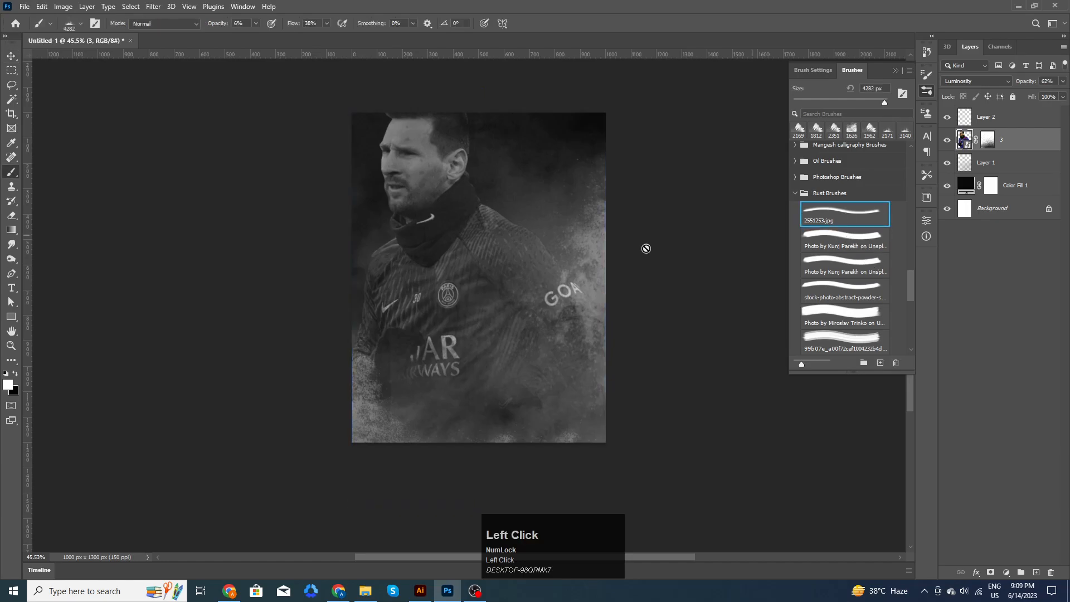
click(1012, 121)
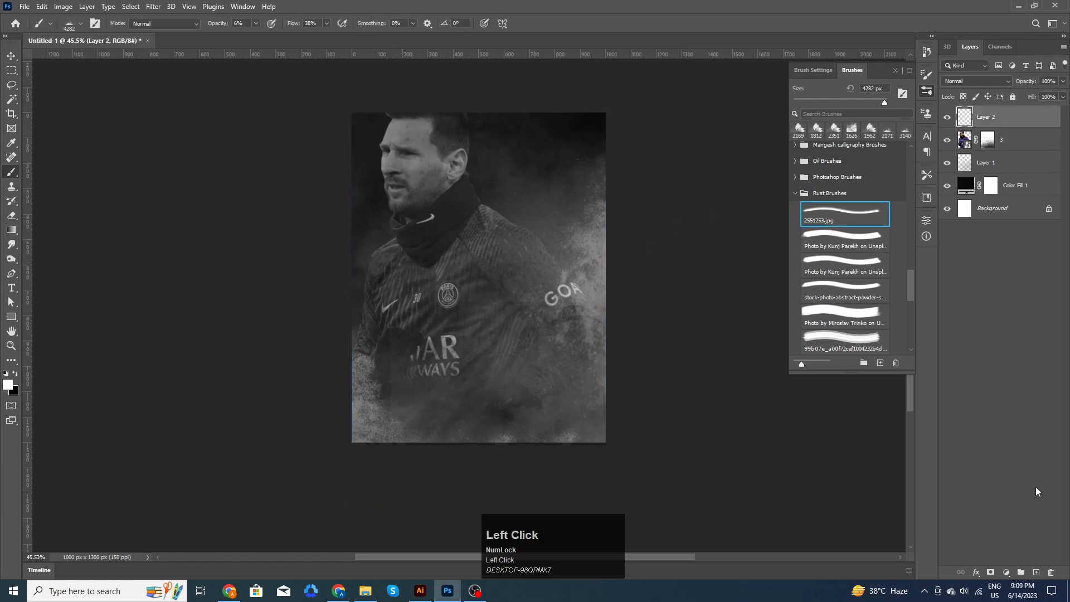
- On a new layer, stamp dust and white splatter with a 2841 px brush at 100% opacity
click(1036, 572)
alt+right_click(526, 181)
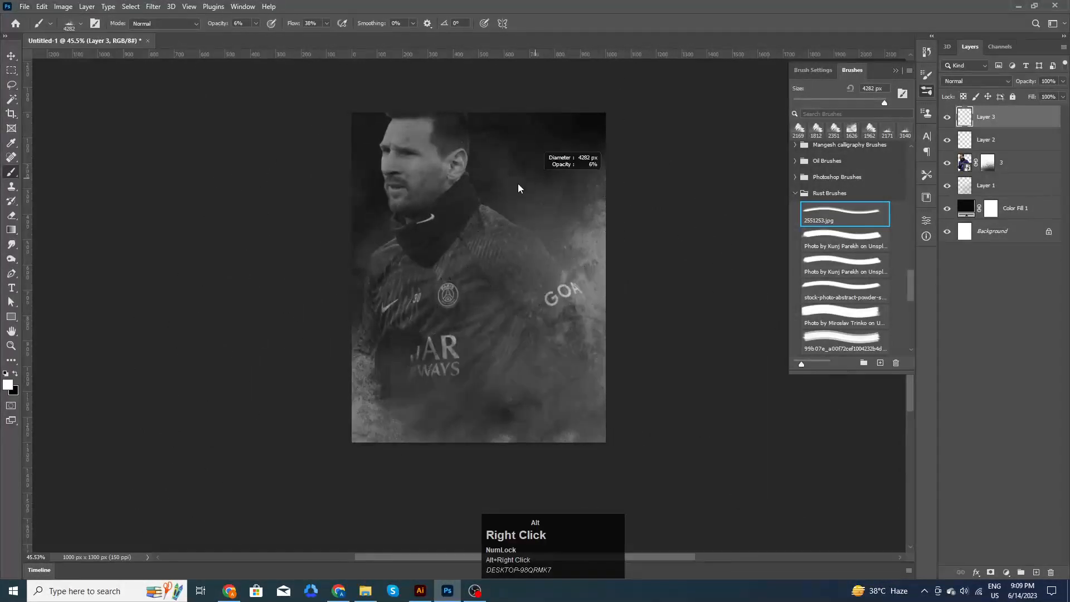
click(518, 239)
alt+right_click(541, 214)
click(257, 23)
drag(257, 37, 349, 41)
click(468, 283)
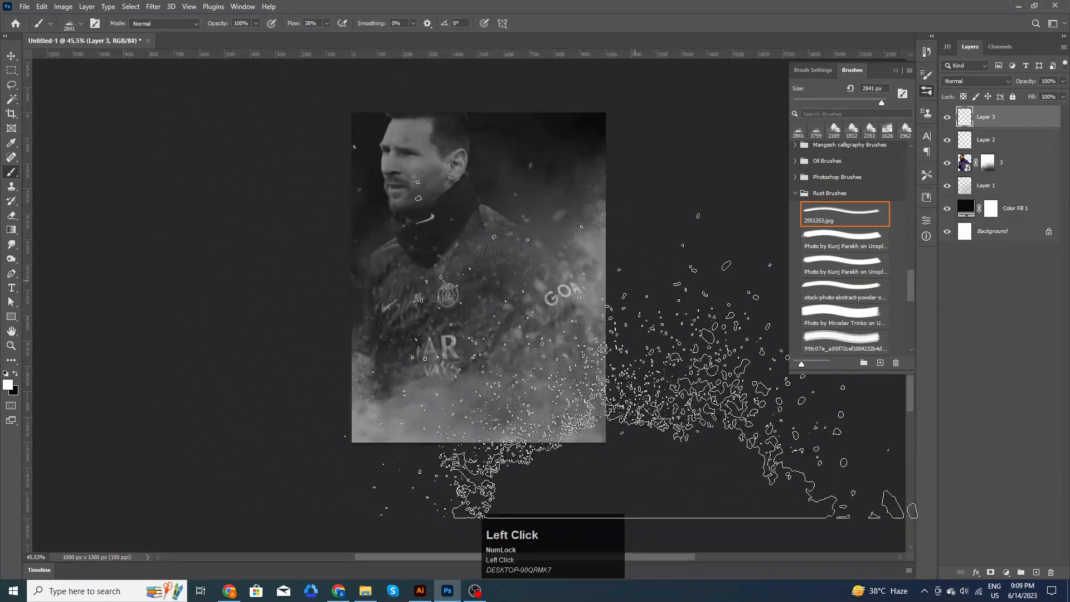
click(532, 294)
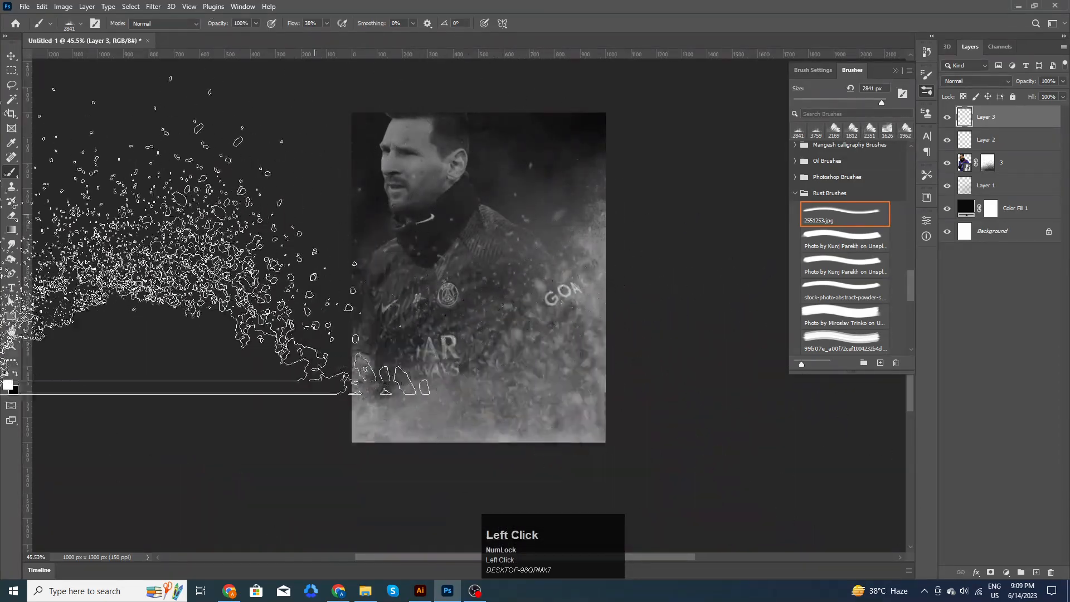
- Paint on the portrait's mask with a 698 px soft round brush to fade the AR and GOA lettering
click(12, 55)
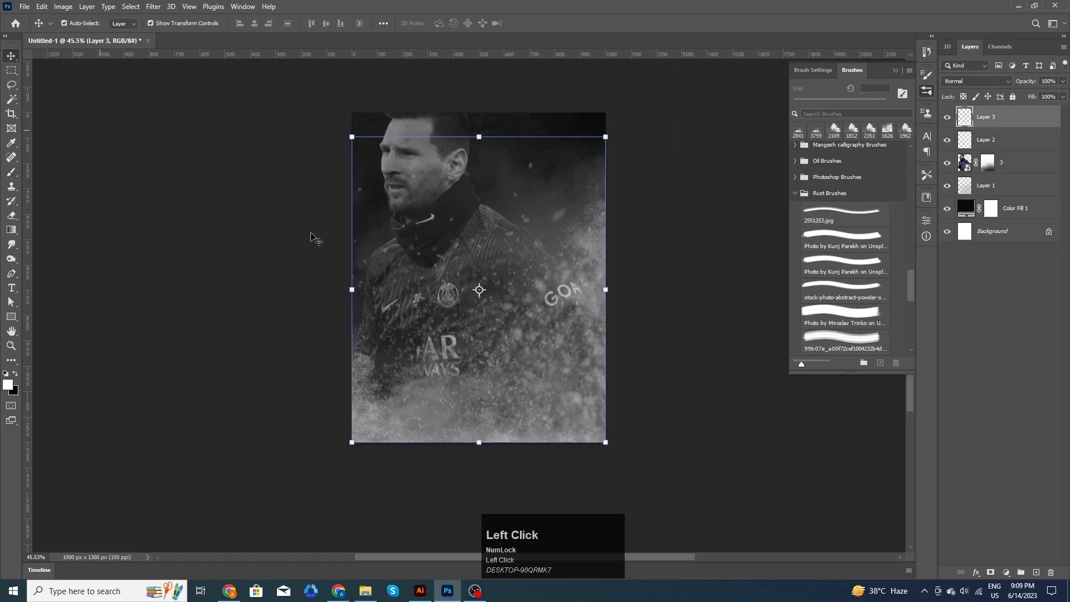
click(987, 167)
key(b)
drag(909, 283, 919, 156)
click(861, 170)
mouse_move(508, 273)
mouse_down()
mouse_move(385, 296)
mouse_move(334, 384)
mouse_up()
drag(434, 358, 454, 361)
drag(574, 326, 574, 300)
click(11, 56)
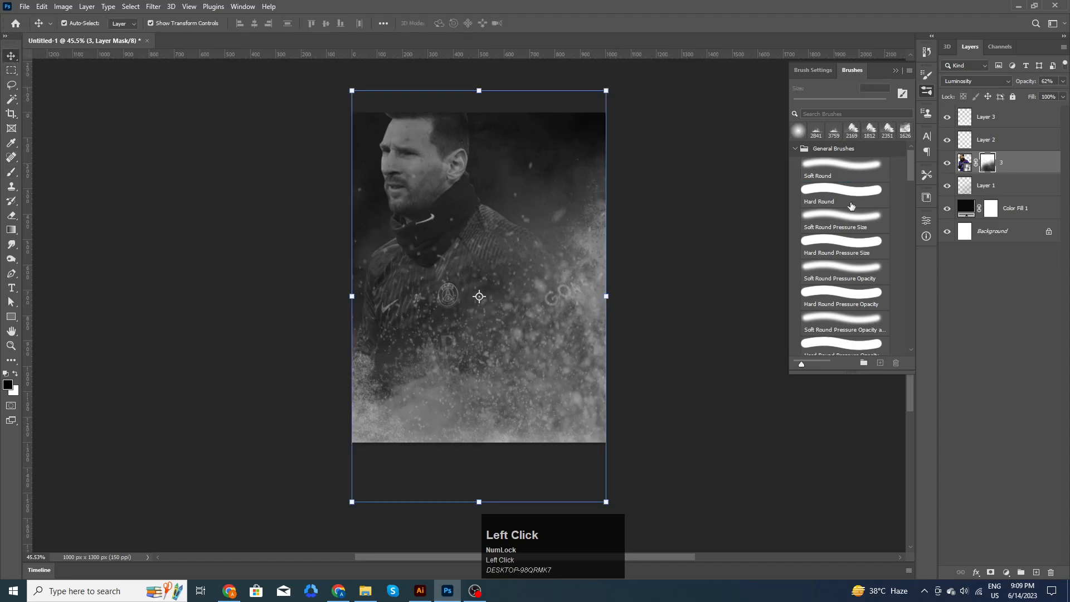
key(b)
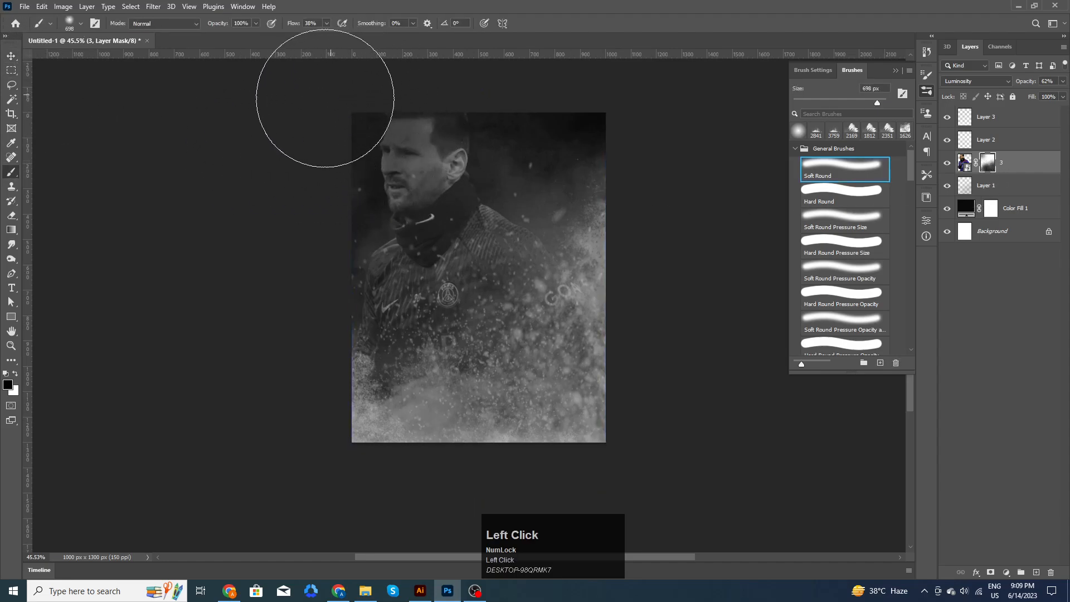
click(12, 59)
click(147, 195)
key(space)
drag(637, 333, 666, 273)
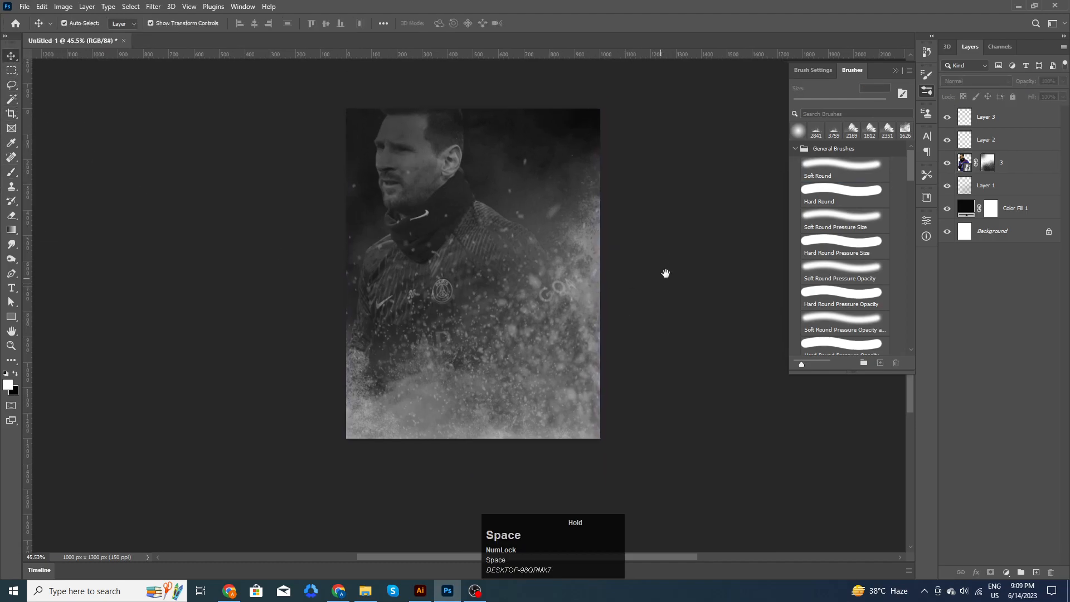
- Bring 2.png into the poster, shrink it around its centre, and commit
click(366, 591)
drag(126, 92, 502, 356)
drag(551, 110, 539, 147)
drag(476, 252, 480, 249)
click(553, 23)
- Scale the player photo down to about 52% and centre it on the poster
scroll(561, 275, up, 3)
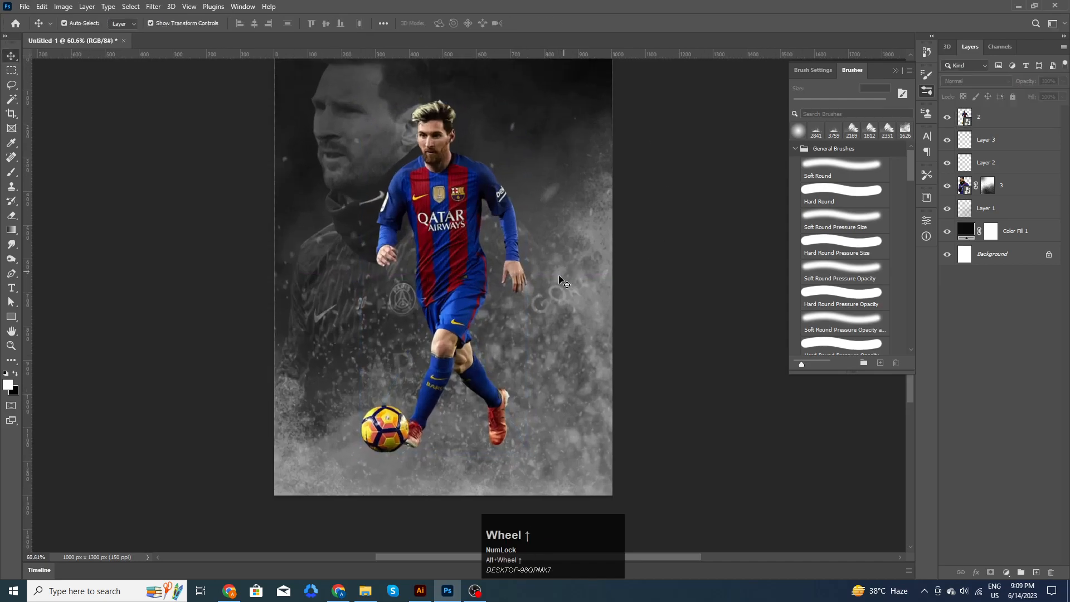
click(502, 275)
drag(526, 102, 544, 178)
click(554, 23)
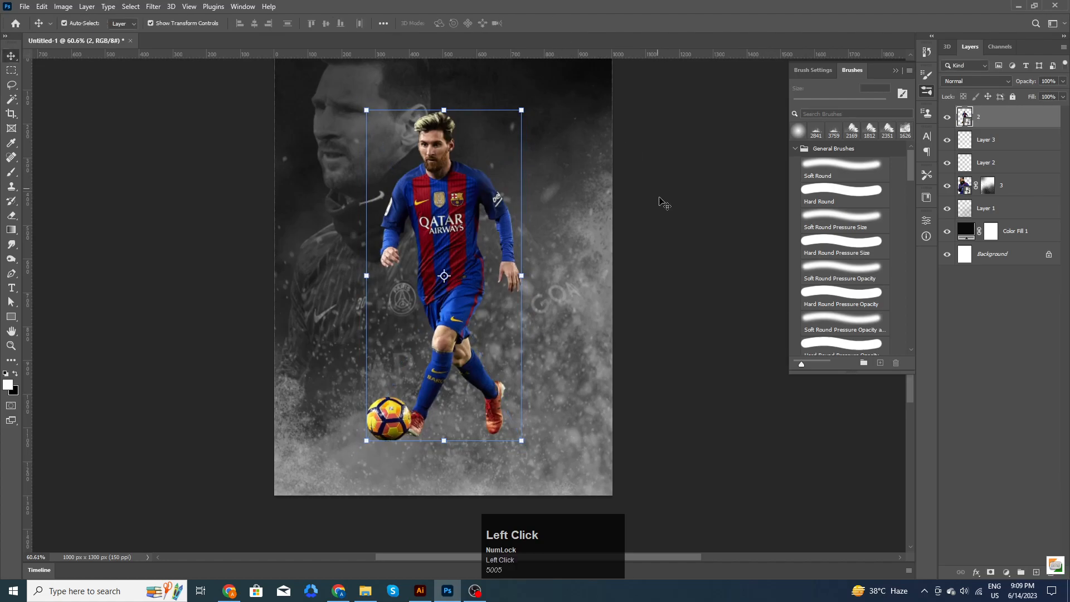
drag(476, 373, 476, 374)
drag(475, 376, 475, 377)
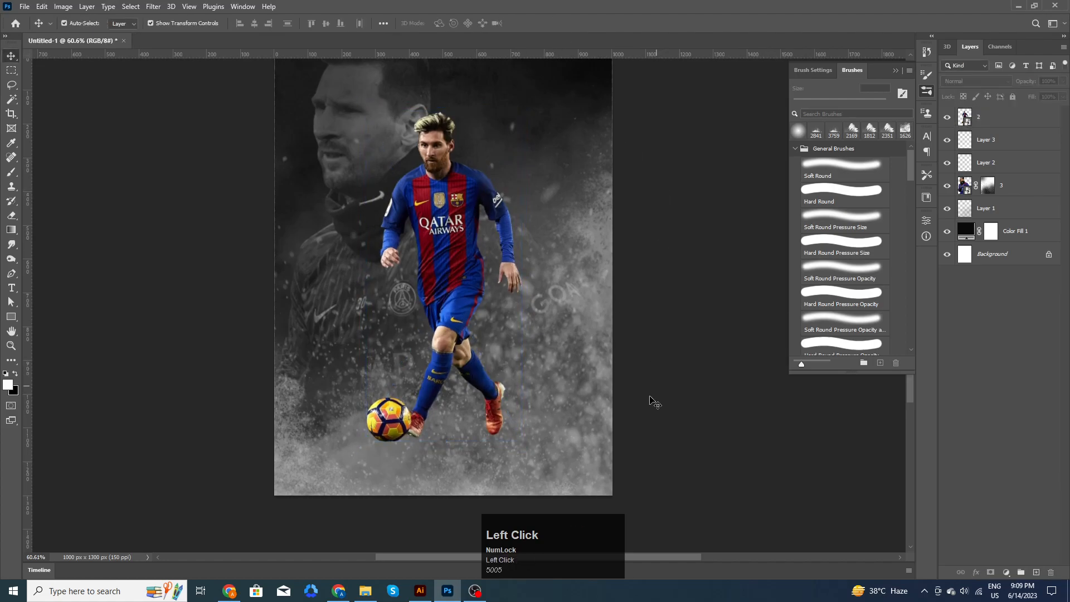
alt+scroll(640, 400, down, 1)
click(14, 318)
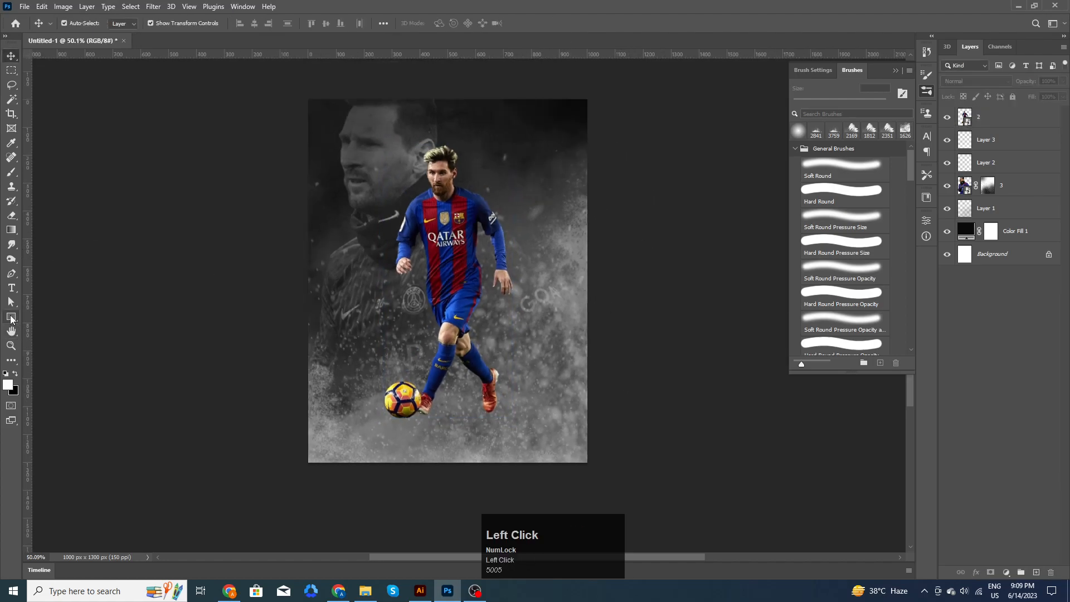
- Draw a 247 x 980 px rectangle behind the player, filled jersey blue #0a2b89, blended Soft Light
drag(467, 99, 536, 373)
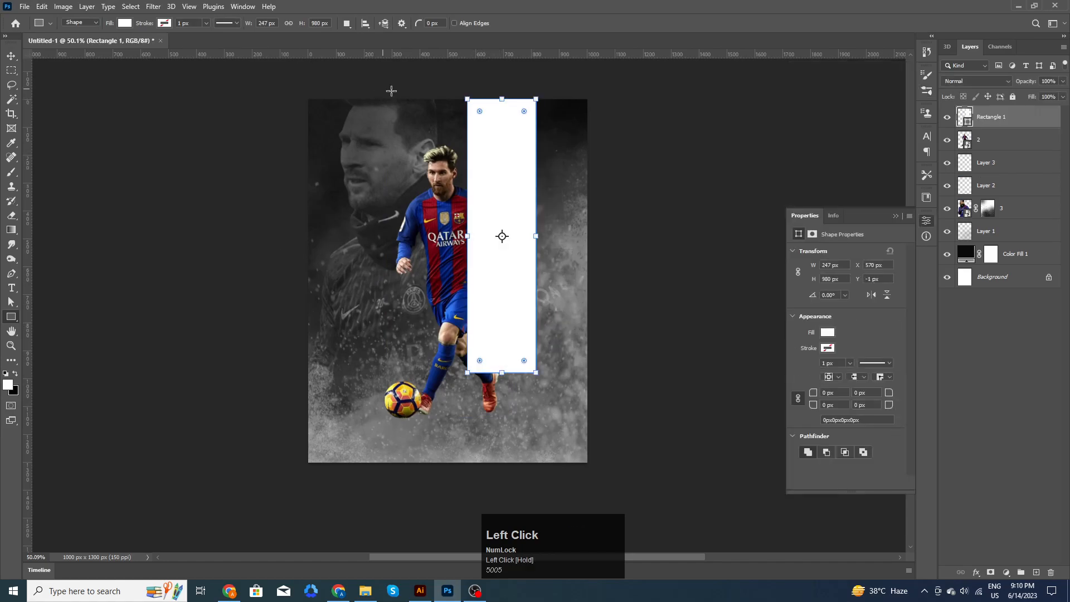
drag(1022, 121, 1020, 158)
double_click(966, 140)
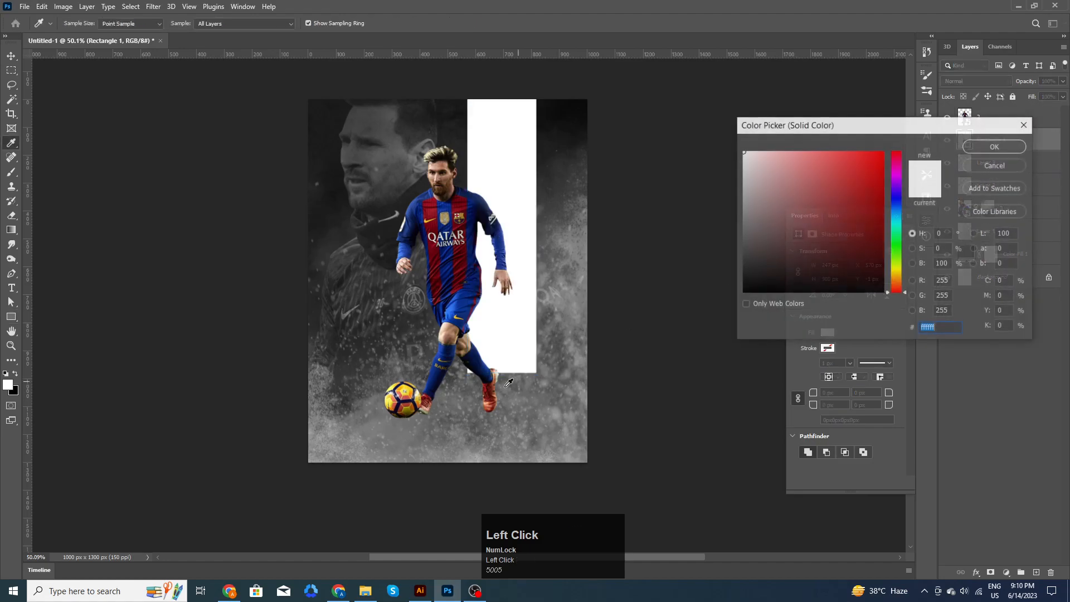
click(447, 206)
click(424, 203)
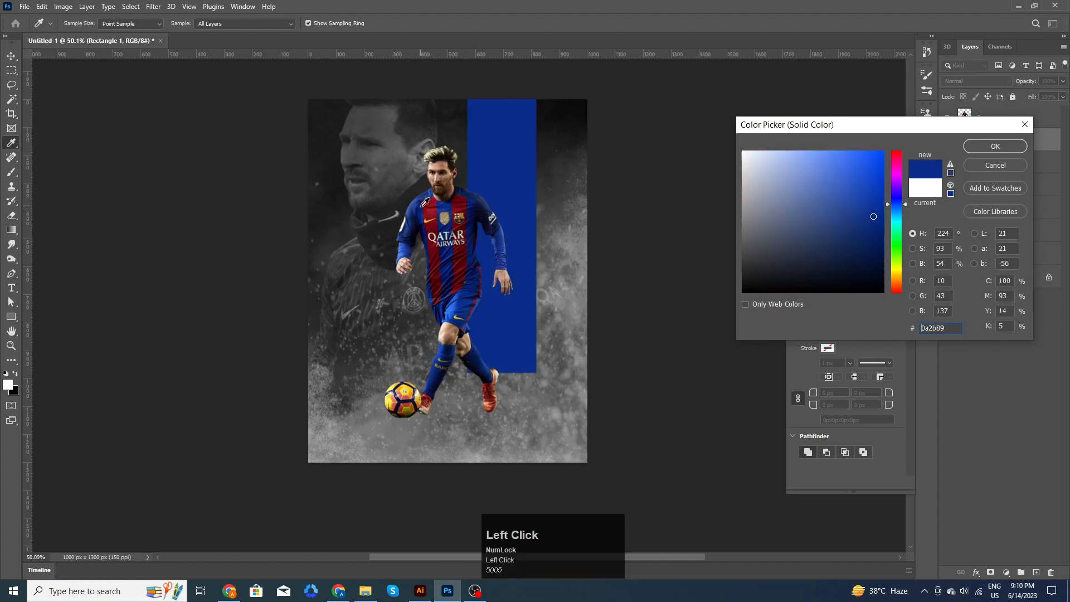
click(984, 146)
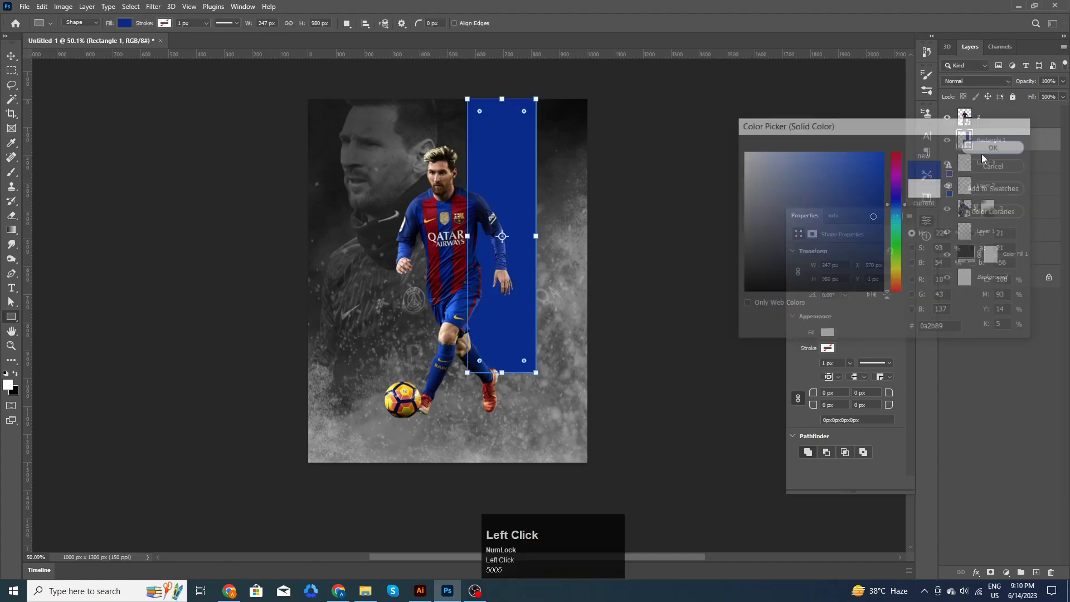
click(980, 81)
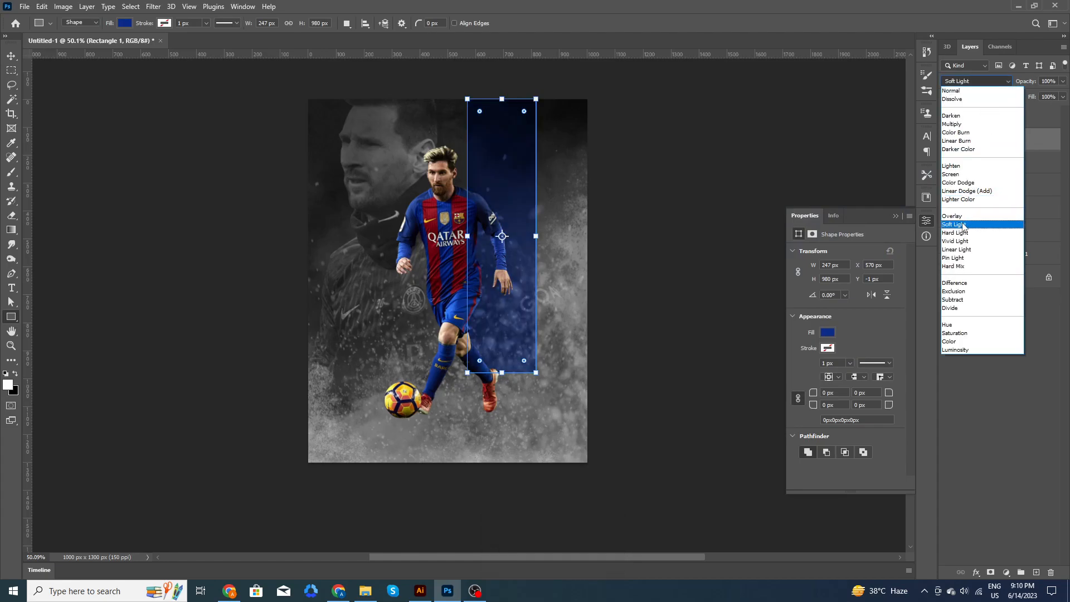
click(963, 226)
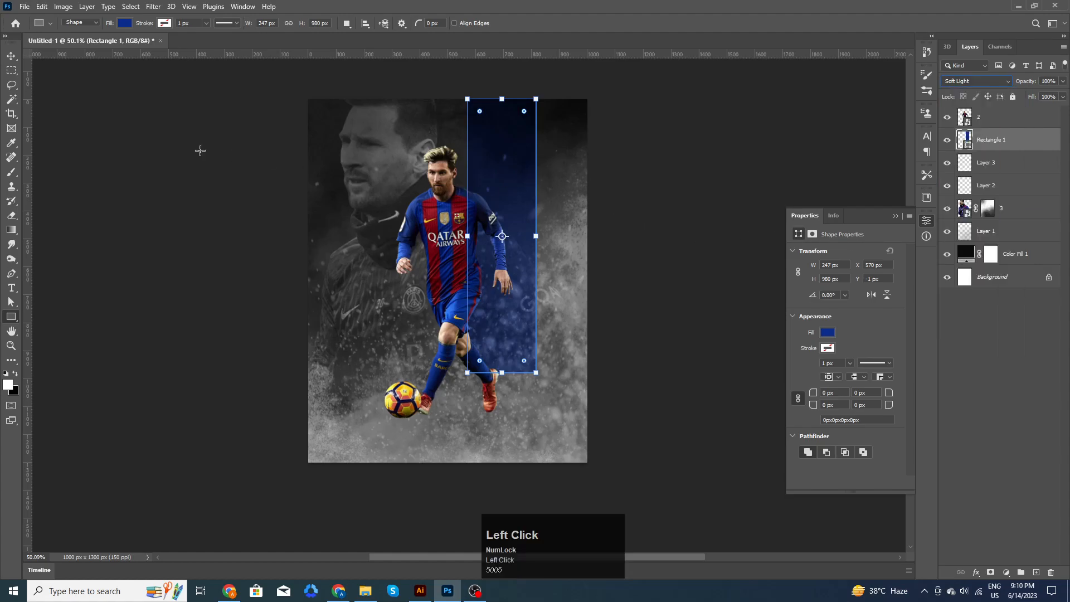
- Duplicate the blue band into two narrow strips on either side of it and align all three
click(12, 56)
drag(531, 191, 554, 236)
click(552, 23)
drag(549, 190, 457, 190)
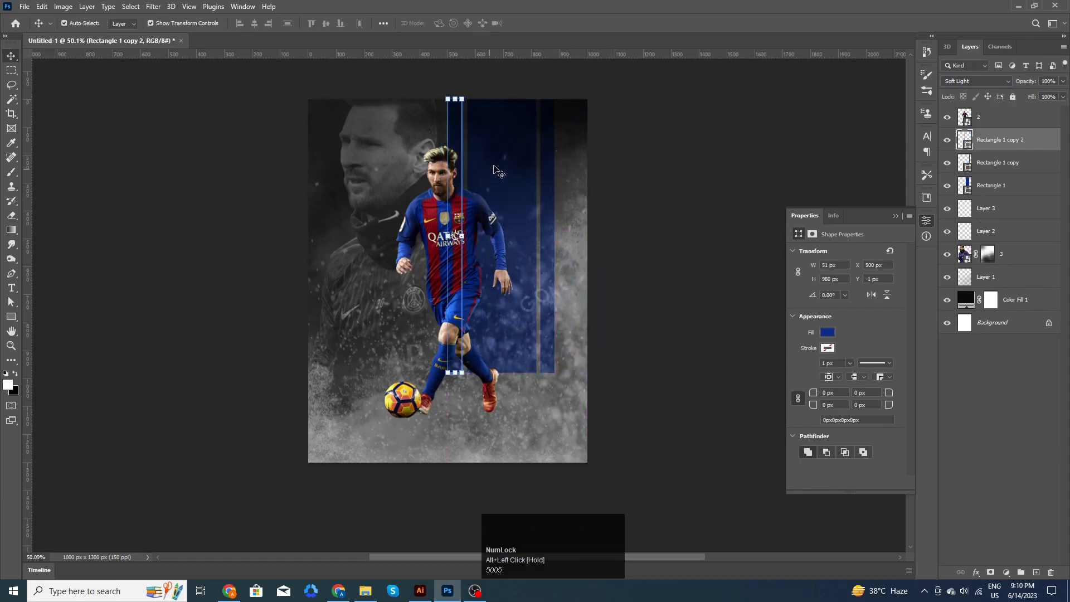
shift+click(505, 168)
shift+click(550, 163)
drag(518, 168, 523, 170)
click(619, 207)
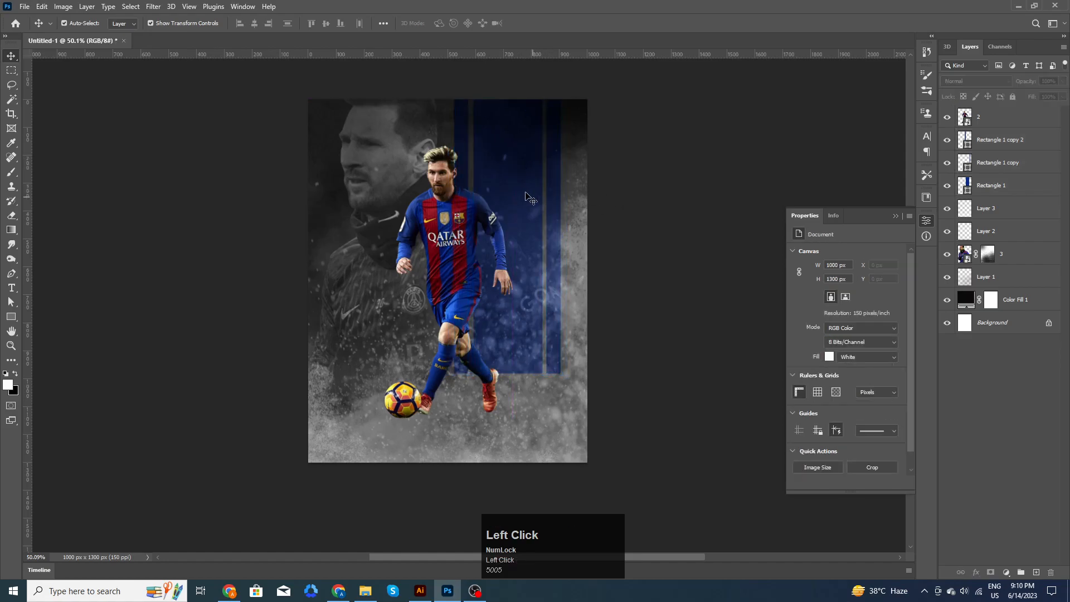
click(462, 175)
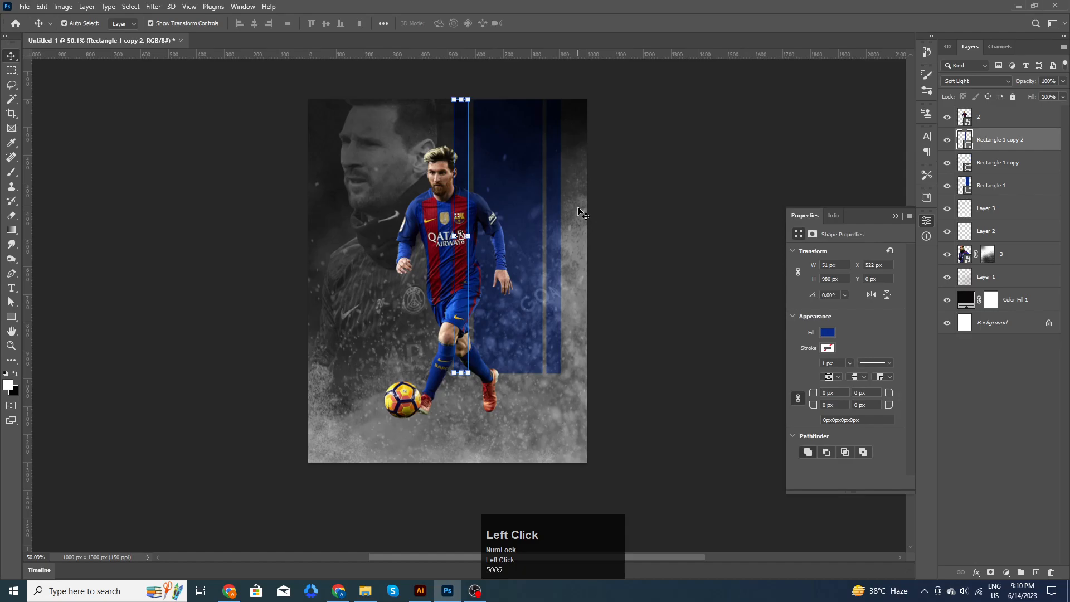
key(Right)
key(Right)
key(Right)
key(Right)
key(Right)
key(Right)
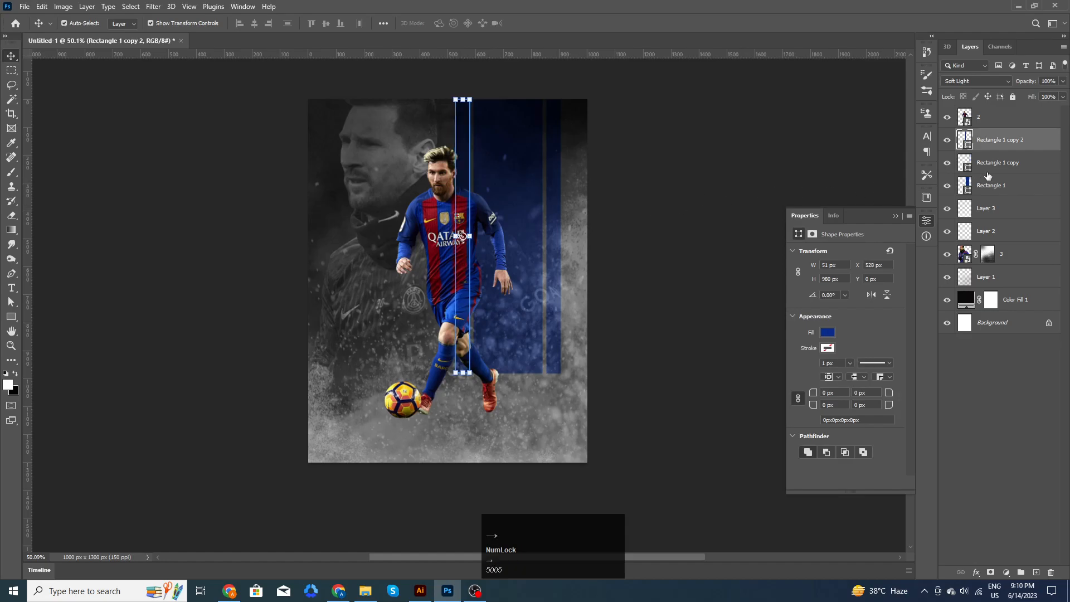
shift+click(987, 168)
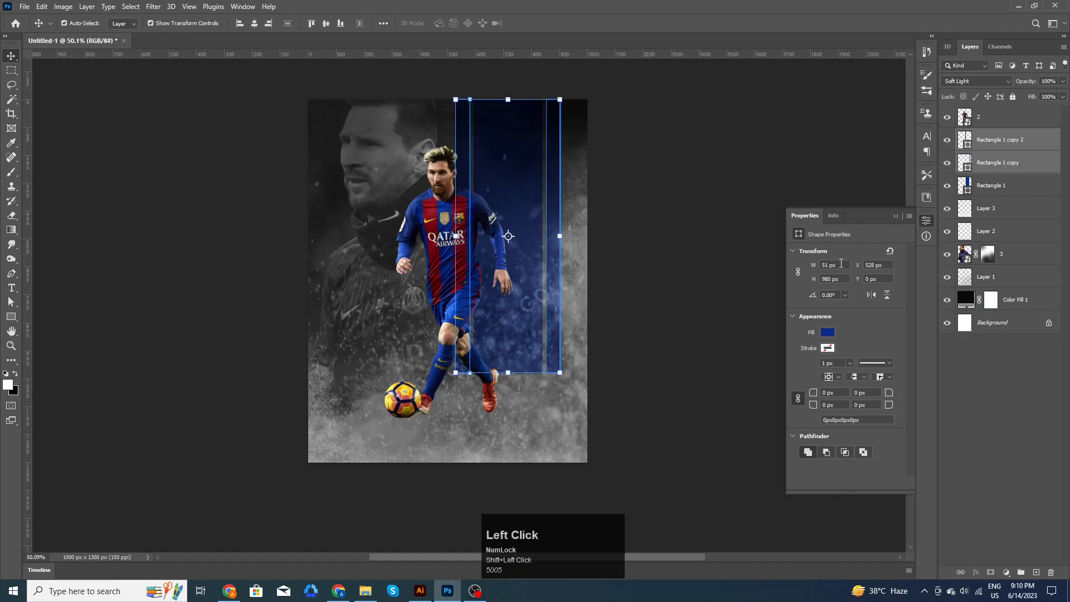
- Change the fill of the two narrow strips to red
key(u)
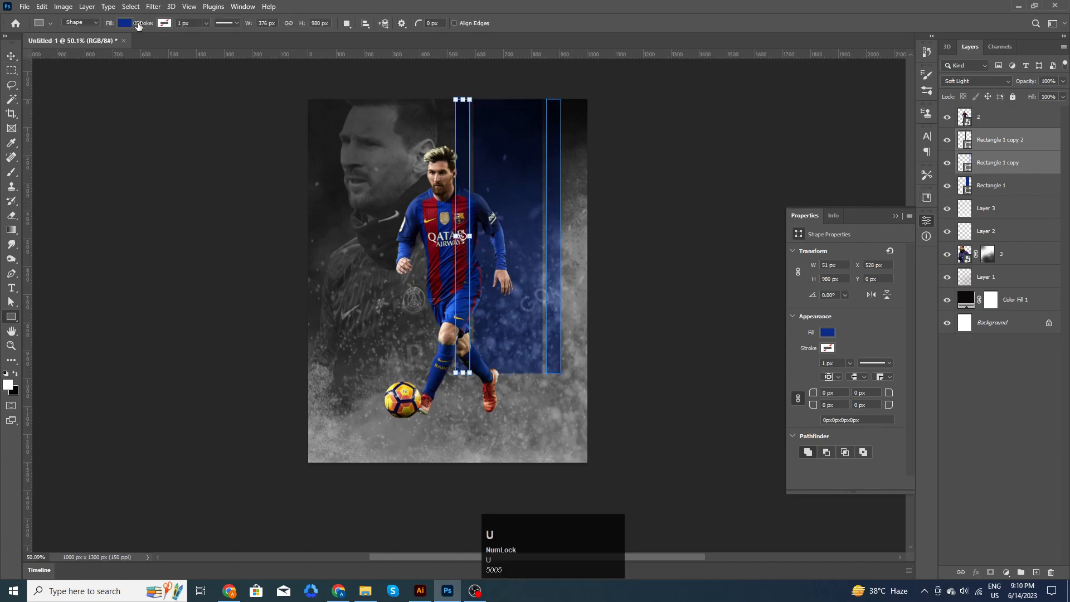
click(136, 24)
click(95, 81)
click(10, 58)
click(665, 245)
- Stretch the red strips and the blue band downward so all three are 1055 px tall
scroll(648, 301, up, 1)
key(space)
mouse_move(663, 322)
mouse_down()
mouse_move(650, 287)
mouse_move(649, 311)
mouse_up()
click(998, 163)
shift+click(998, 140)
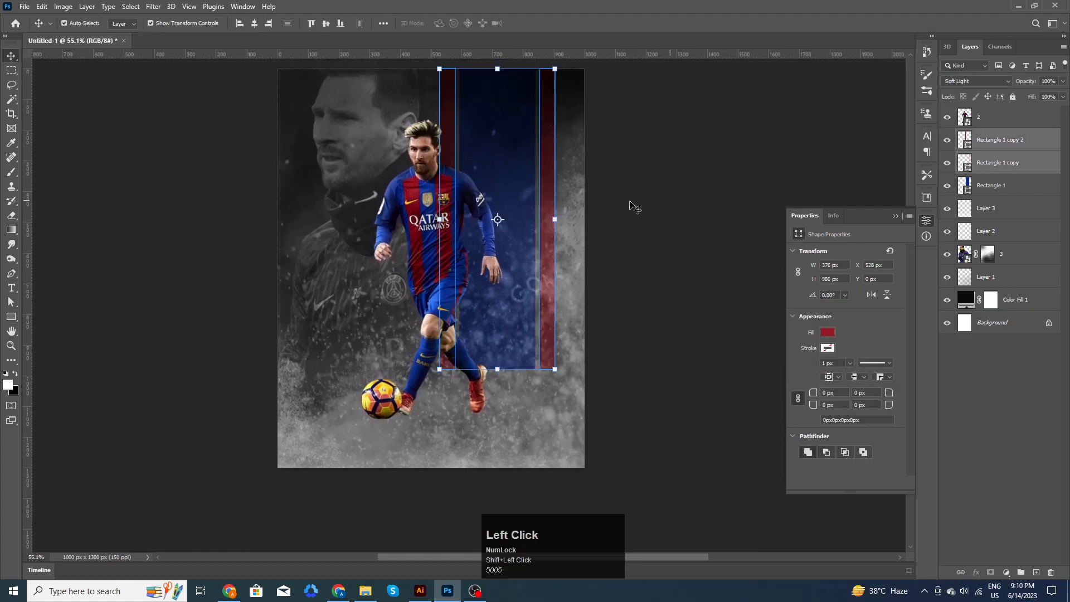
scroll(542, 212, down, 2)
drag(518, 344, 518, 363)
click(552, 23)
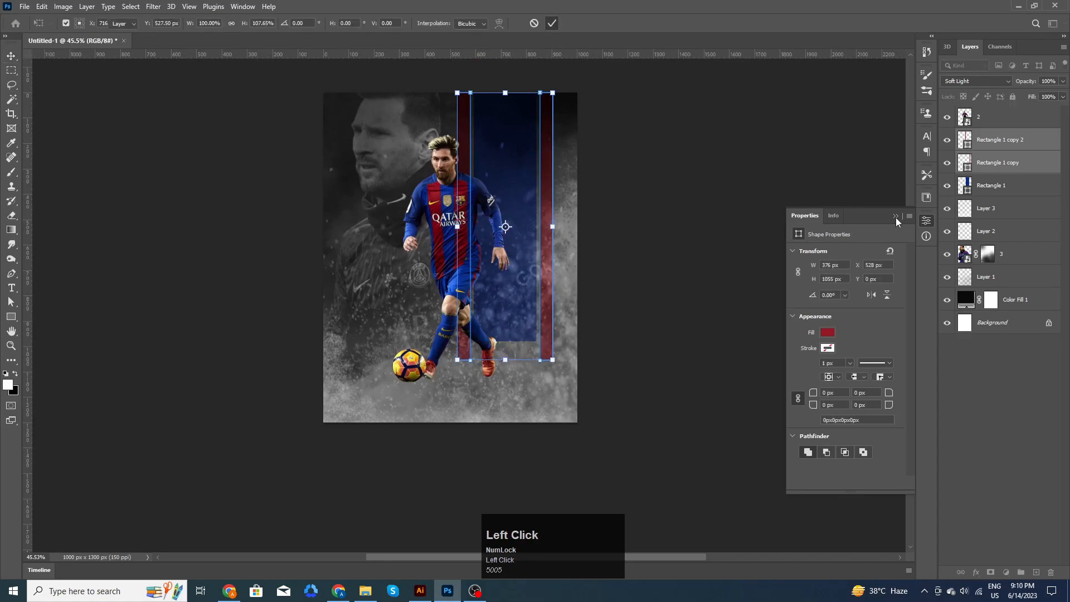
click(1006, 190)
drag(501, 342, 506, 360)
click(554, 26)
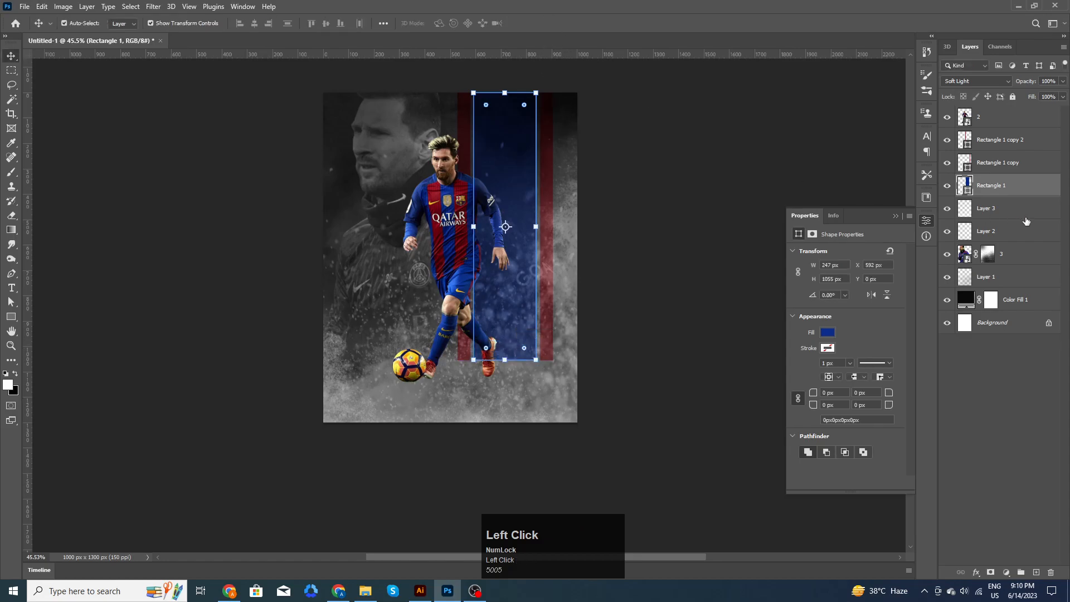
shift+click(999, 166)
- Group the stripes, flip a copy below, and fan it into a floor with Perspective
key(ctrl+g)
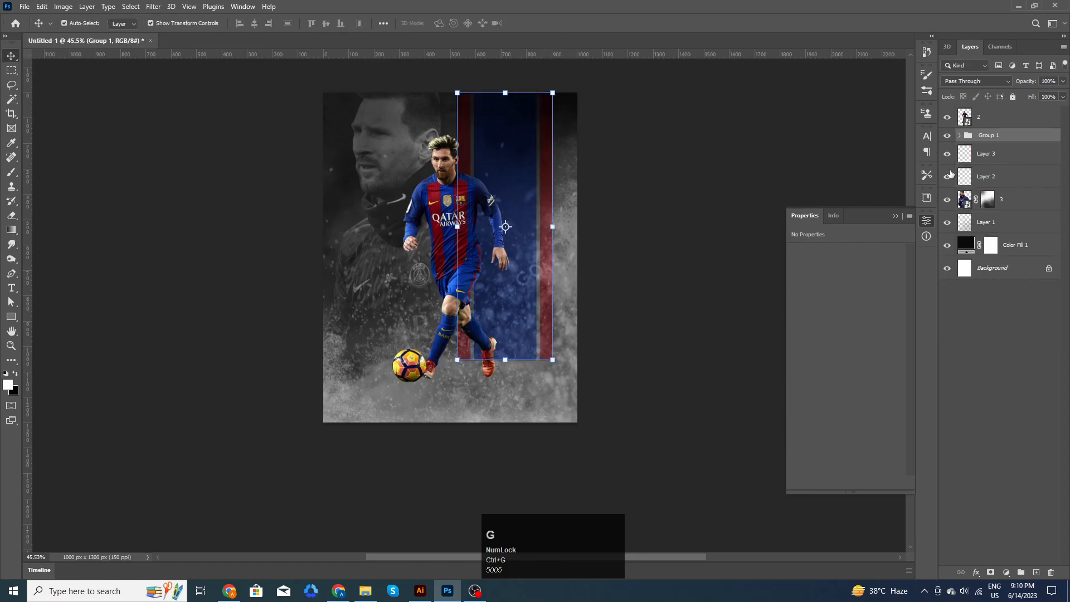
key(ctrl+j)
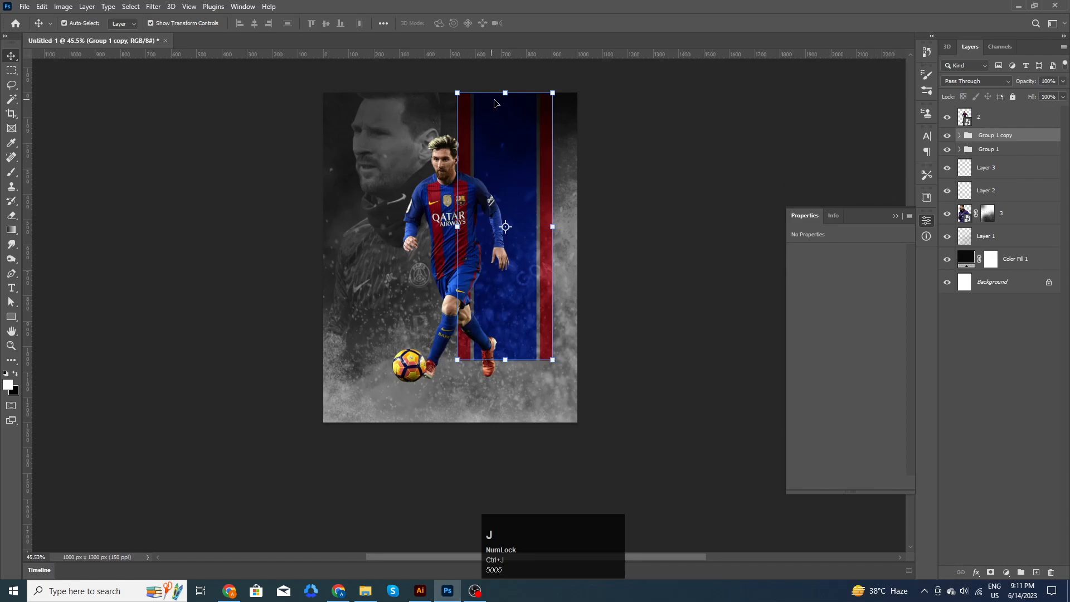
drag(505, 92, 544, 422)
click(554, 25)
click(42, 7)
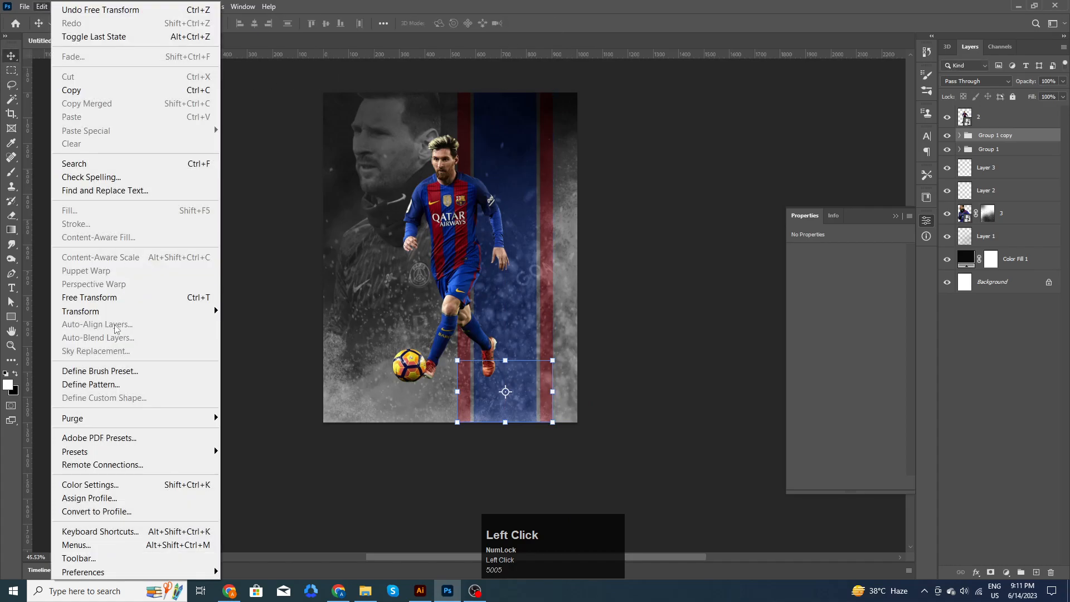
mouse_move(83, 311)
click(274, 383)
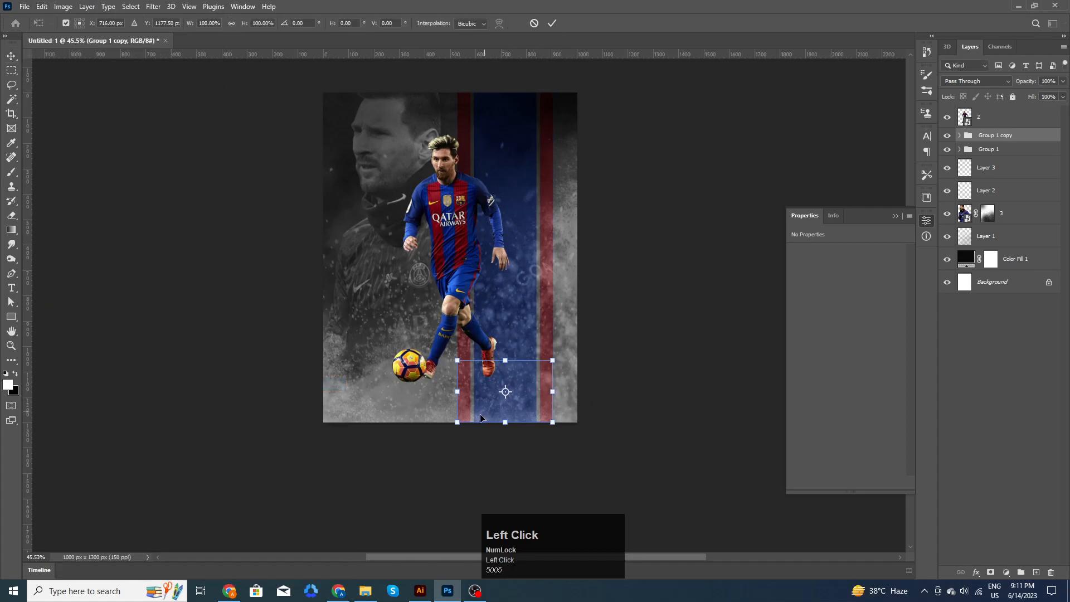
drag(457, 422, 419, 423)
click(552, 22)
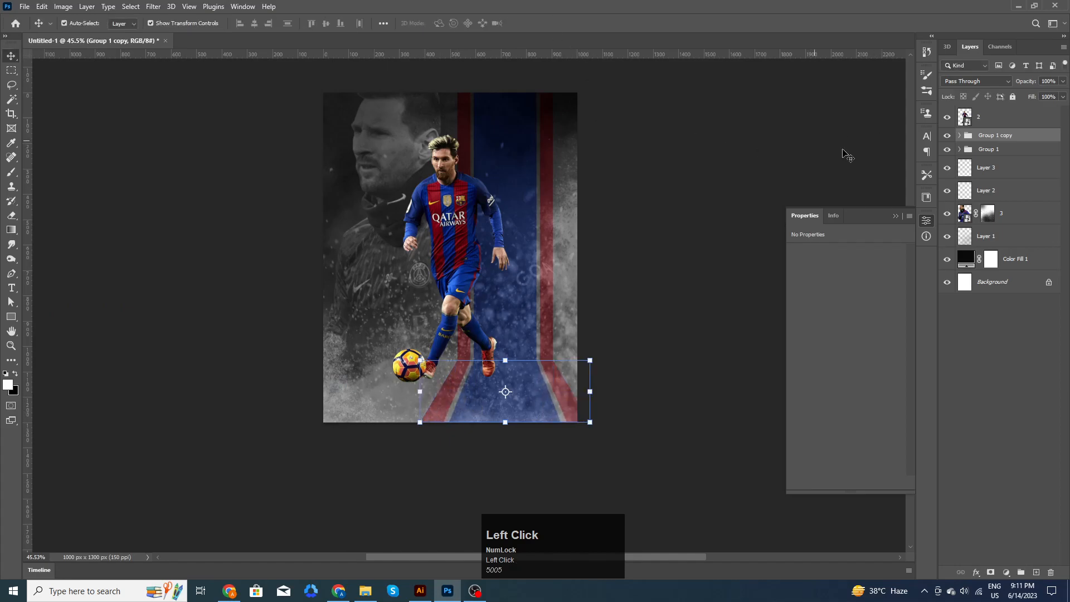
- Duplicate the floor stripe group and fade both copies to 73% opacity
key(ctrl+j)
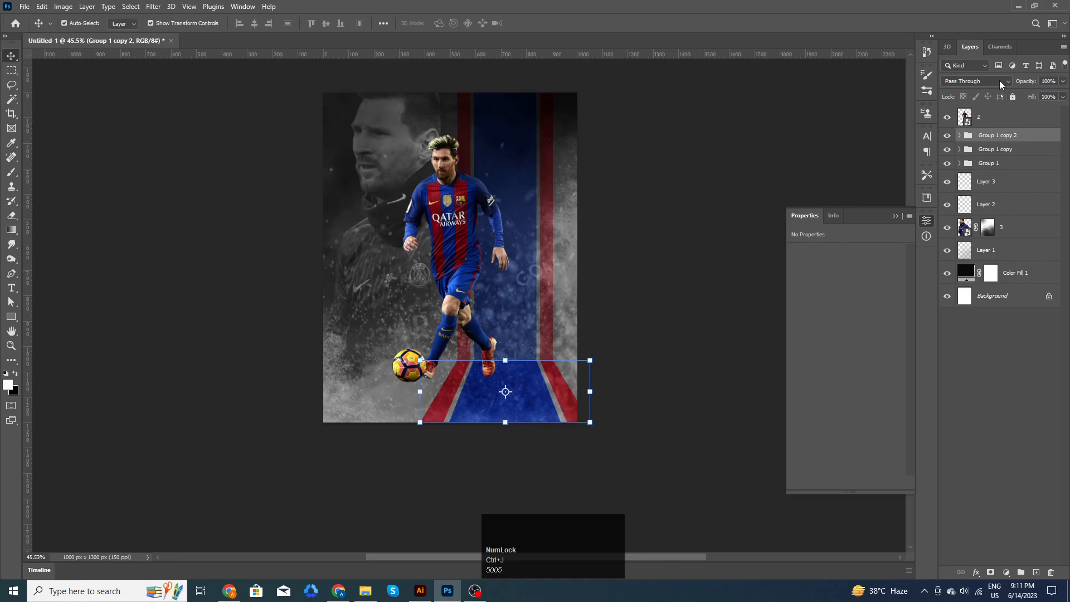
shift+click(1000, 149)
drag(1022, 84, 1008, 87)
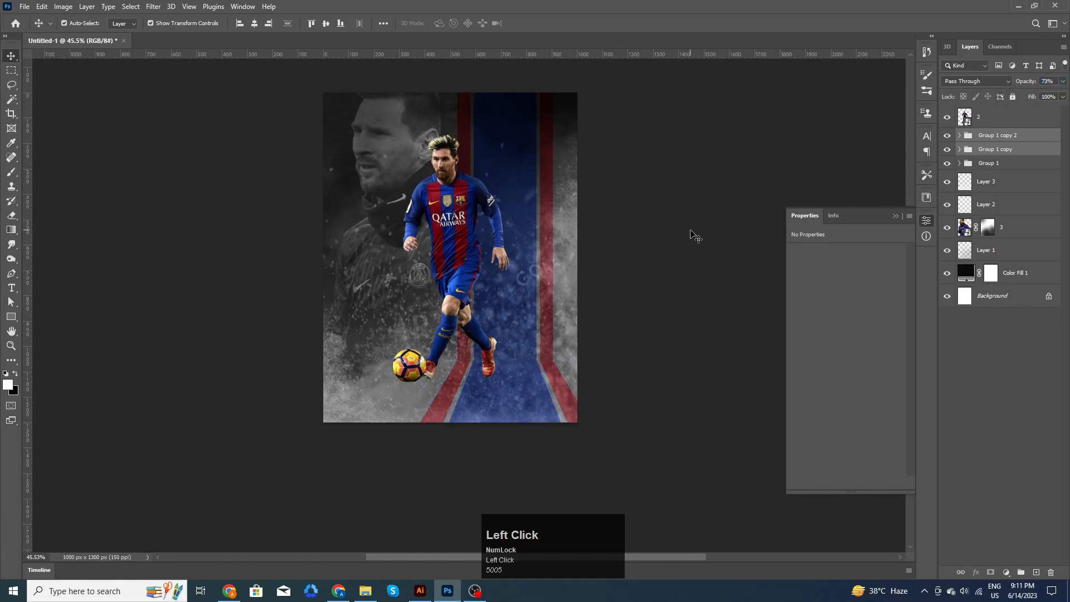
click(680, 245)
scroll(666, 262, up, 3)
scroll(527, 335, up, 6)
drag(628, 354, 649, 301)
scroll(494, 340, up, 3)
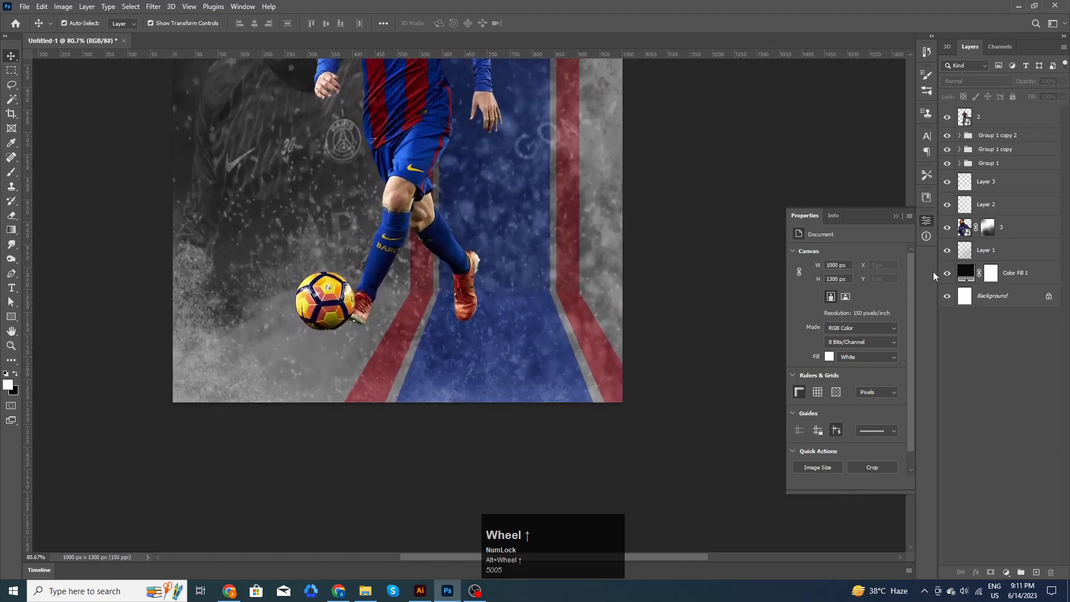
- On a new layer, paint a soft black shadow under the foot with a Soft Round brush
click(1014, 139)
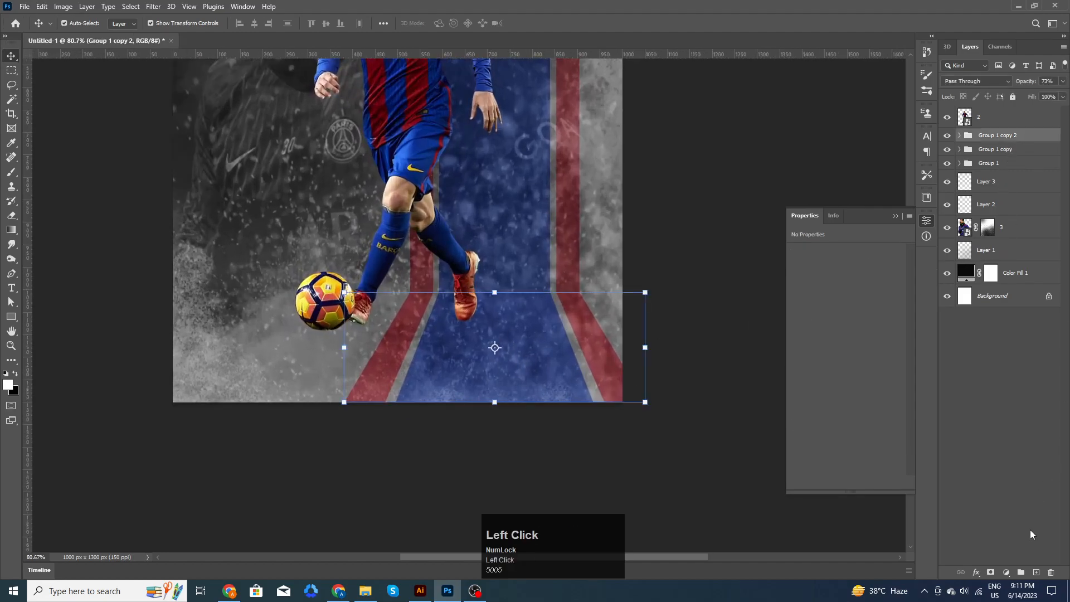
click(1037, 572)
click(927, 92)
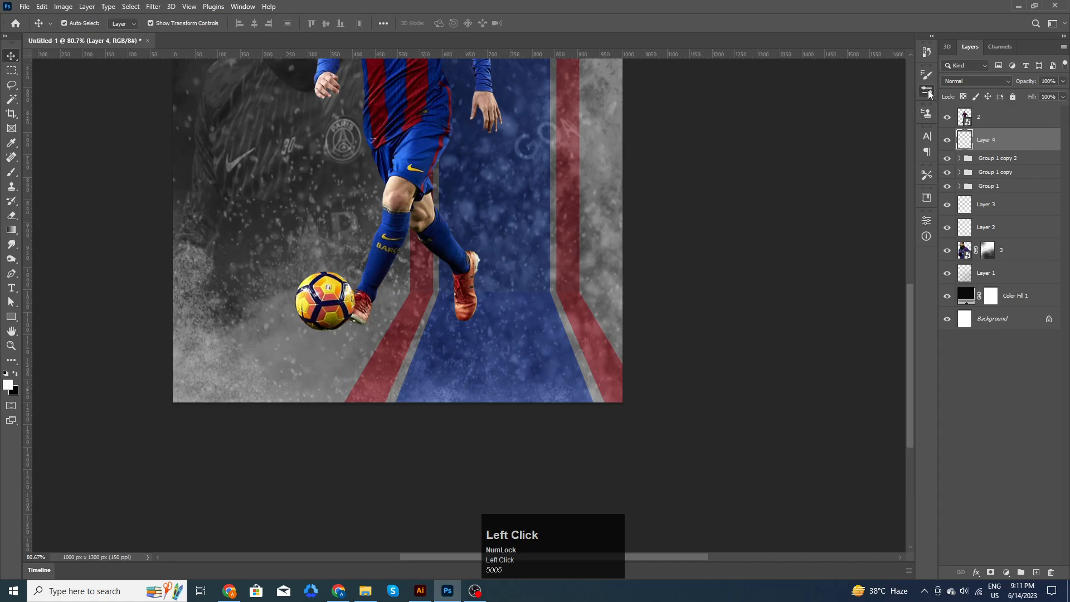
click(867, 164)
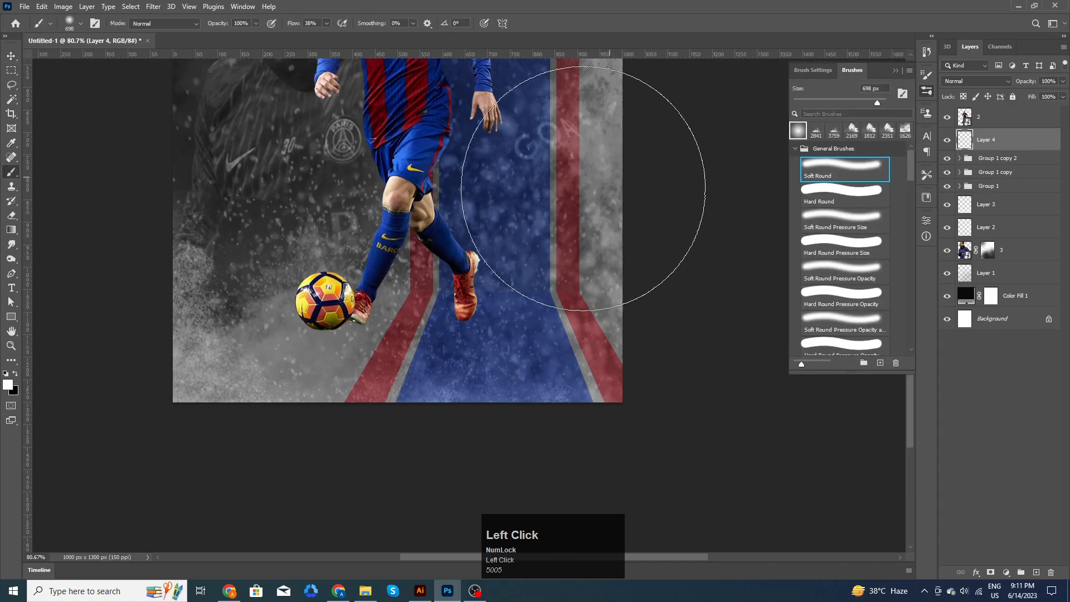
key(b)
drag(451, 244, 334, 272)
key(x)
drag(437, 310, 450, 318)
scroll(471, 315, up, 2)
click(472, 316)
click(473, 316)
click(473, 316)
click(472, 316)
- Squash the shadow flat with Free Transform and tuck it under the foot
click(10, 57)
key(ctrl+t)
drag(474, 209, 468, 394)
drag(580, 393, 580, 295)
click(554, 24)
click(551, 24)
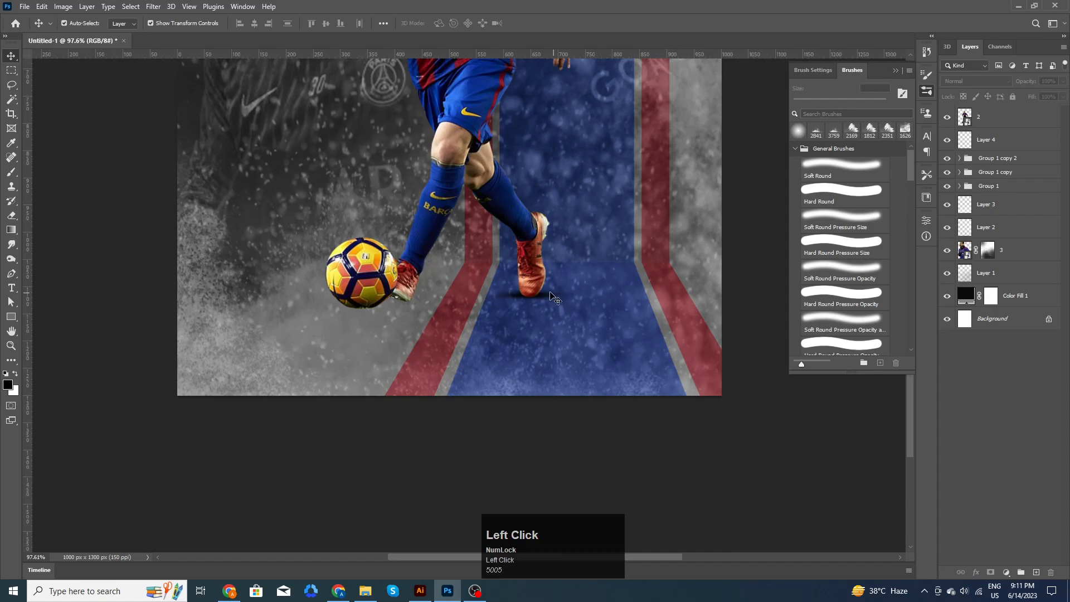
drag(546, 297, 546, 296)
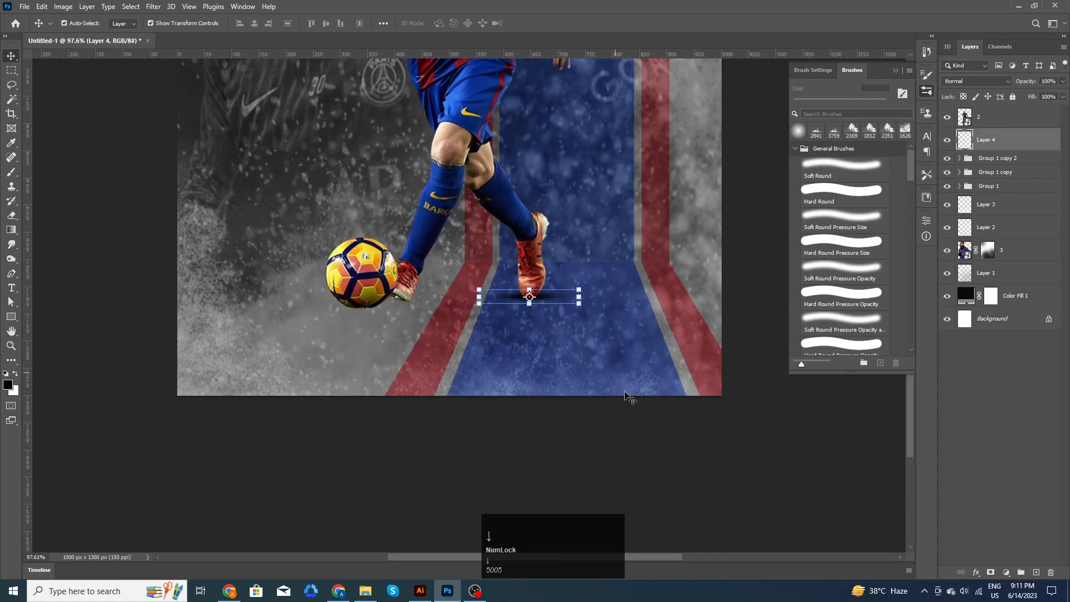
click(604, 350)
- Copy the shadow under the ball, then duplicate it again with a slight offset
click(548, 305)
drag(548, 305, 417, 304)
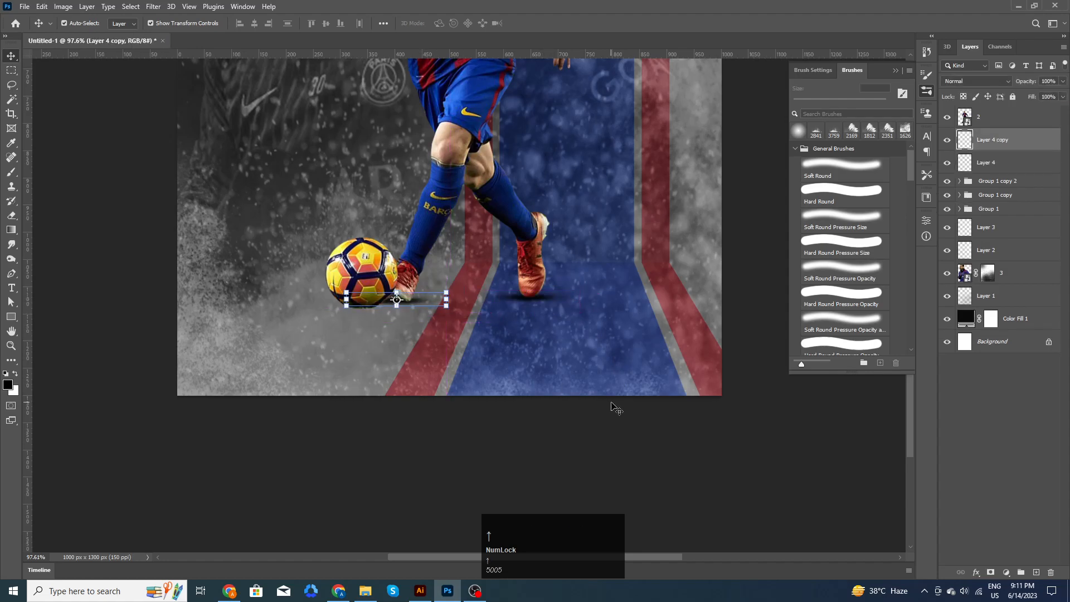
click(618, 448)
click(422, 303)
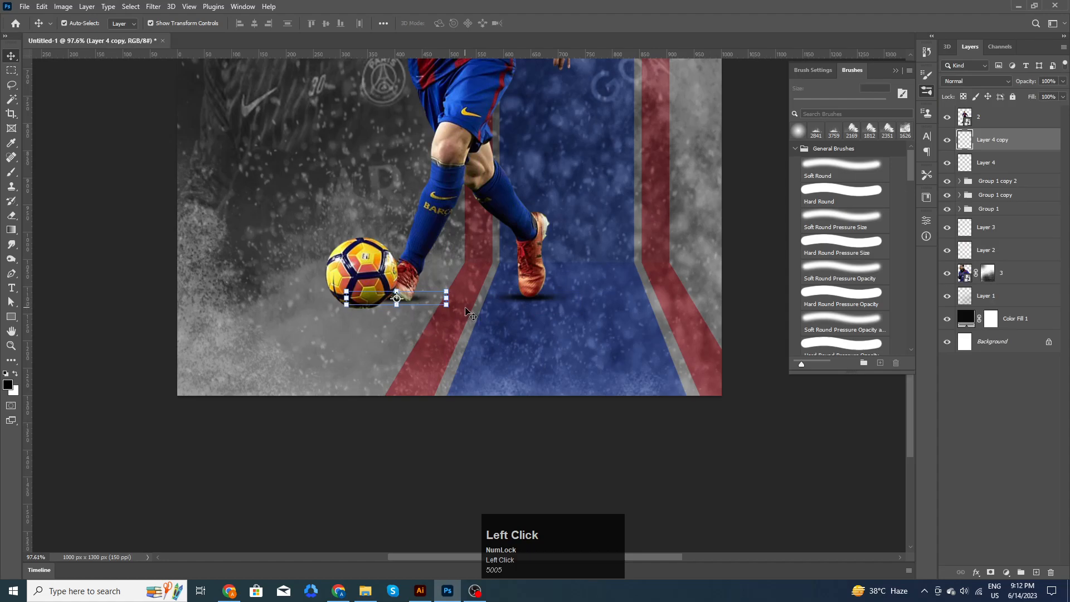
click(544, 442)
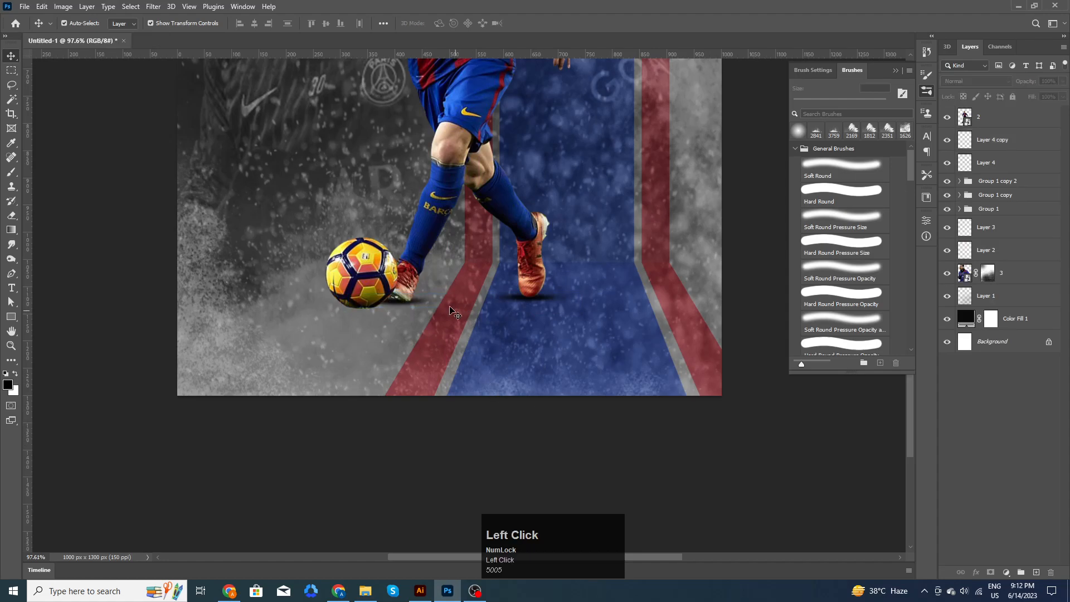
drag(422, 306, 372, 312)
click(568, 420)
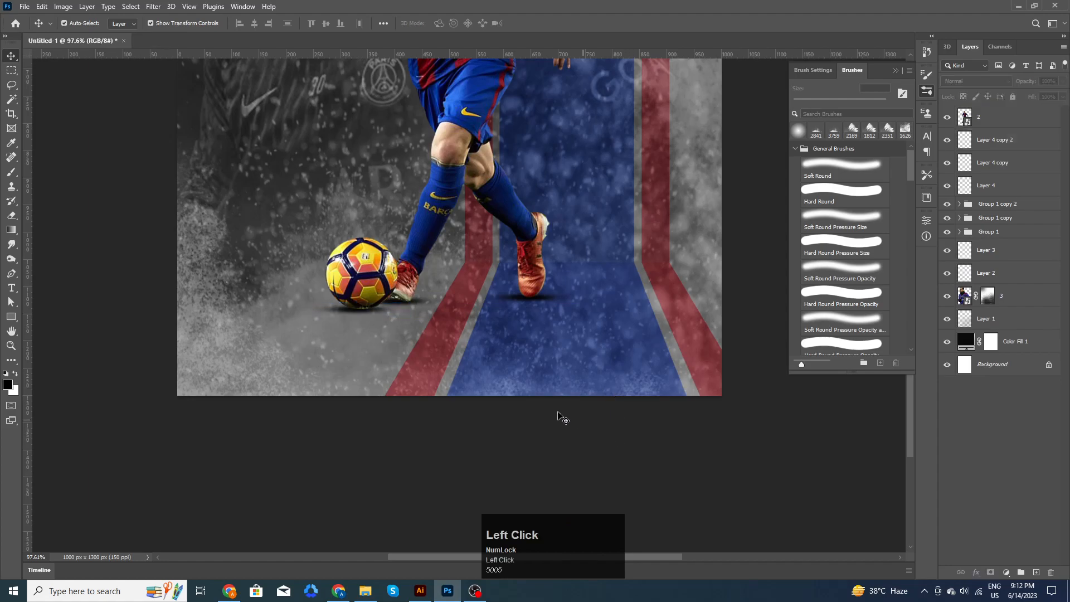
- Reselect the ball's shadow copy, undoing an accidental nudge
scroll(551, 411, down, 1)
scroll(552, 412, down, 1)
click(405, 309)
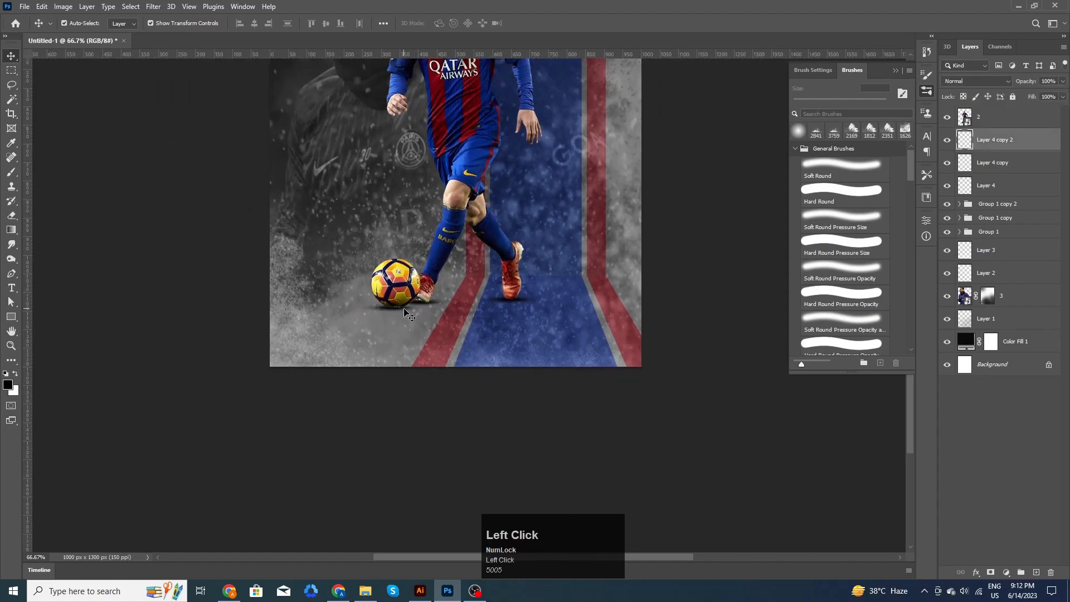
scroll(416, 307, up, 3)
drag(430, 306, 434, 306)
key(ctrl+z)
click(398, 308)
click(416, 353)
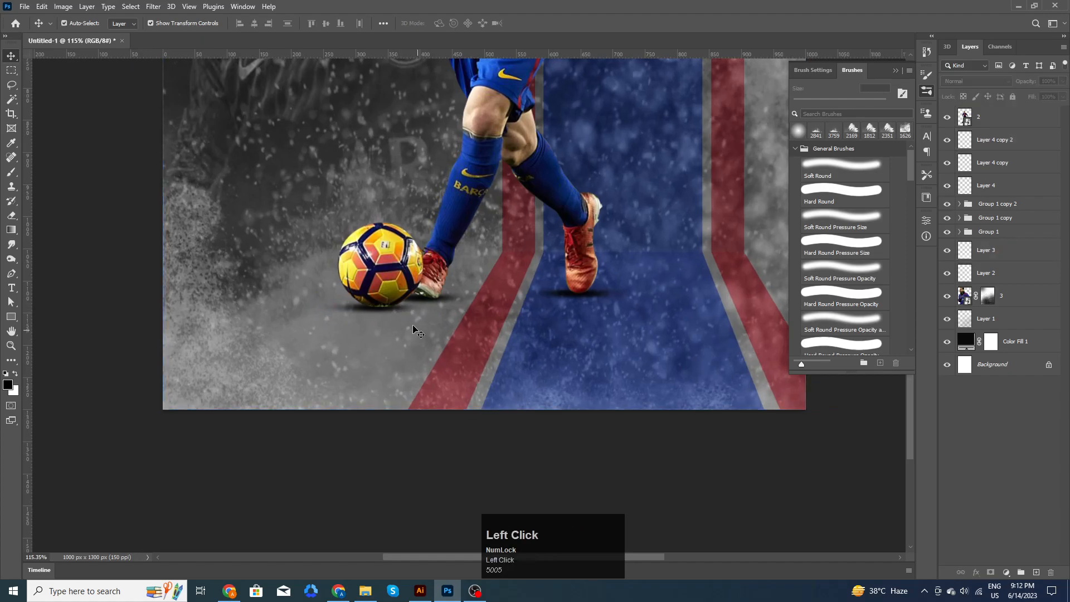
click(378, 310)
click(425, 466)
- Widen the ball's shadow copy to about 107%
click(357, 310)
drag(433, 307, 446, 306)
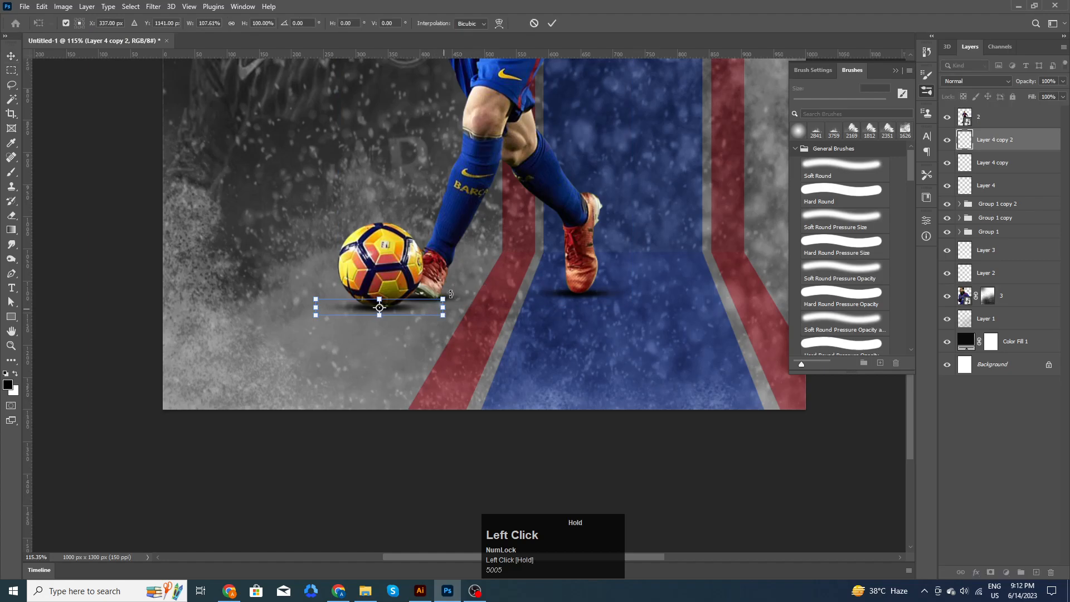
click(552, 23)
alt+scroll(662, 431, down, 5)
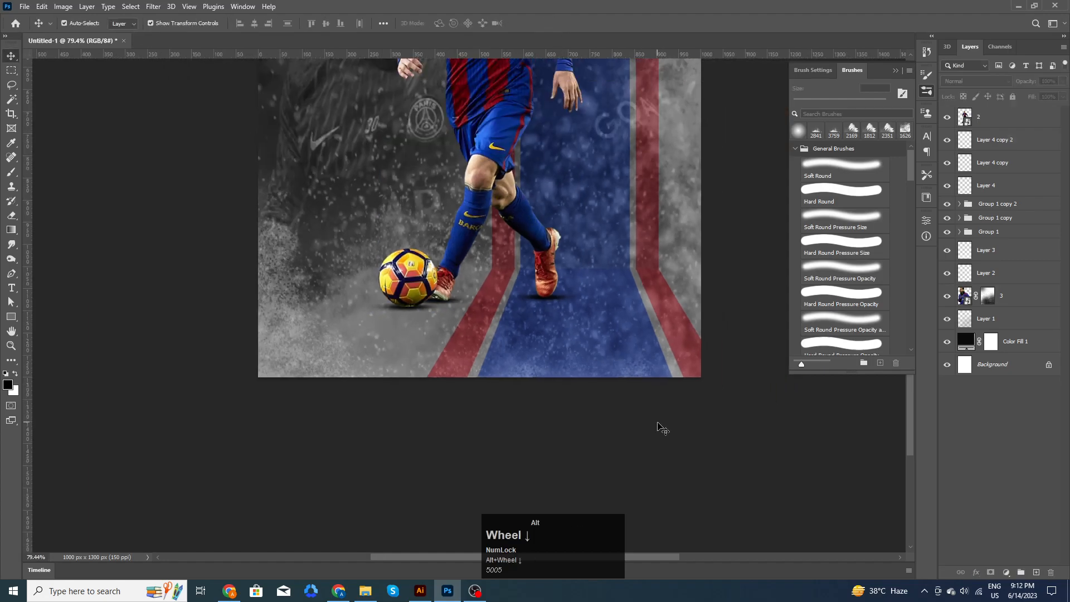
alt+scroll(658, 426, down, 2)
drag(672, 277, 679, 335)
click(669, 344)
alt+scroll(669, 346, up, 3)
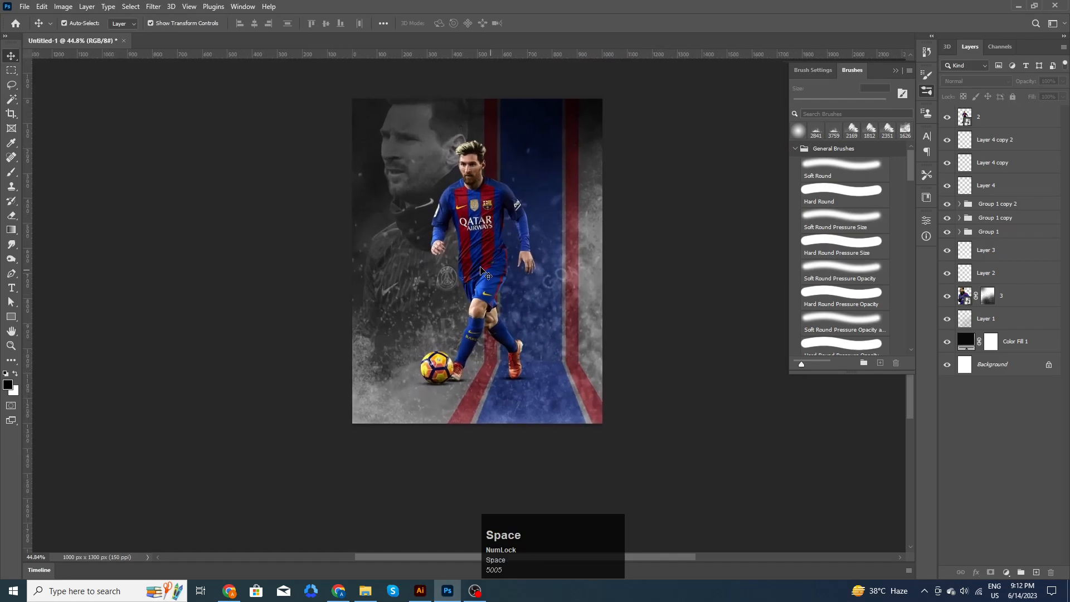
- Paint on layer 3's mask with a soft round brush to darken the poster's top
click(429, 173)
click(993, 299)
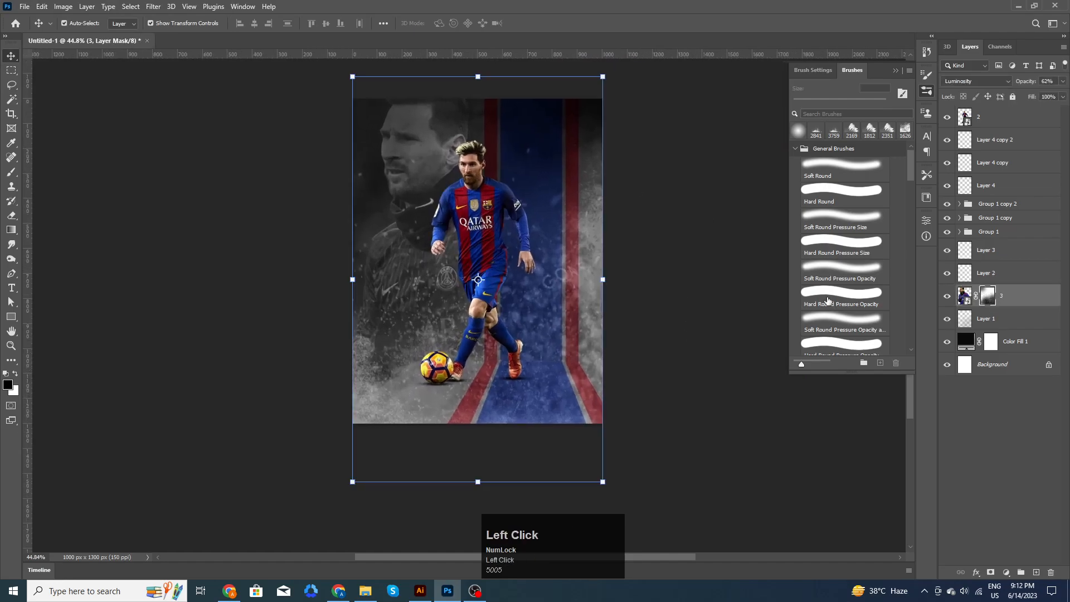
key(b)
click(586, 289)
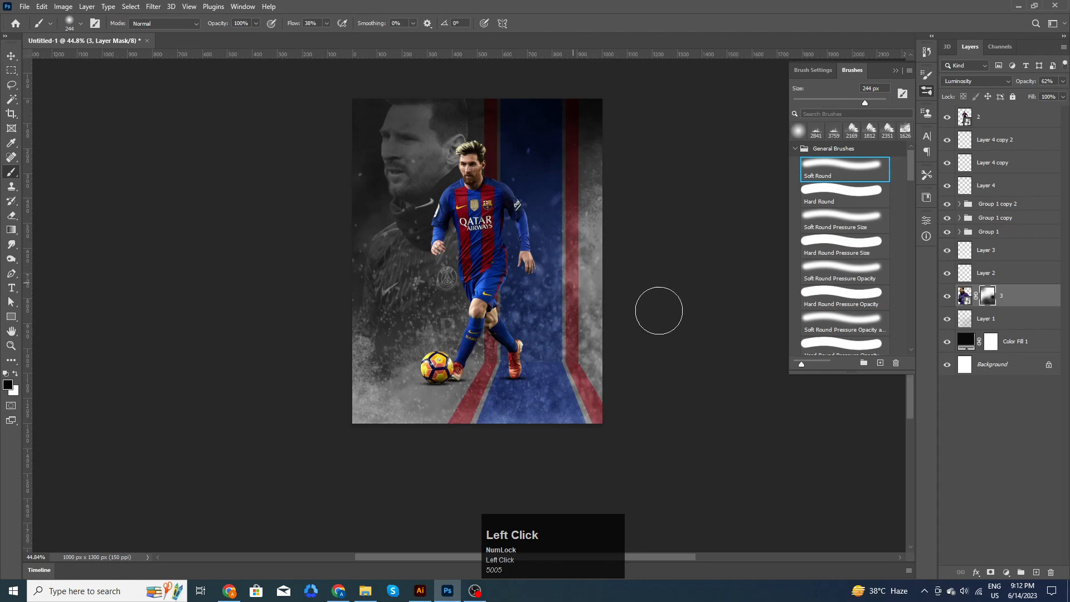
click(10, 57)
click(165, 170)
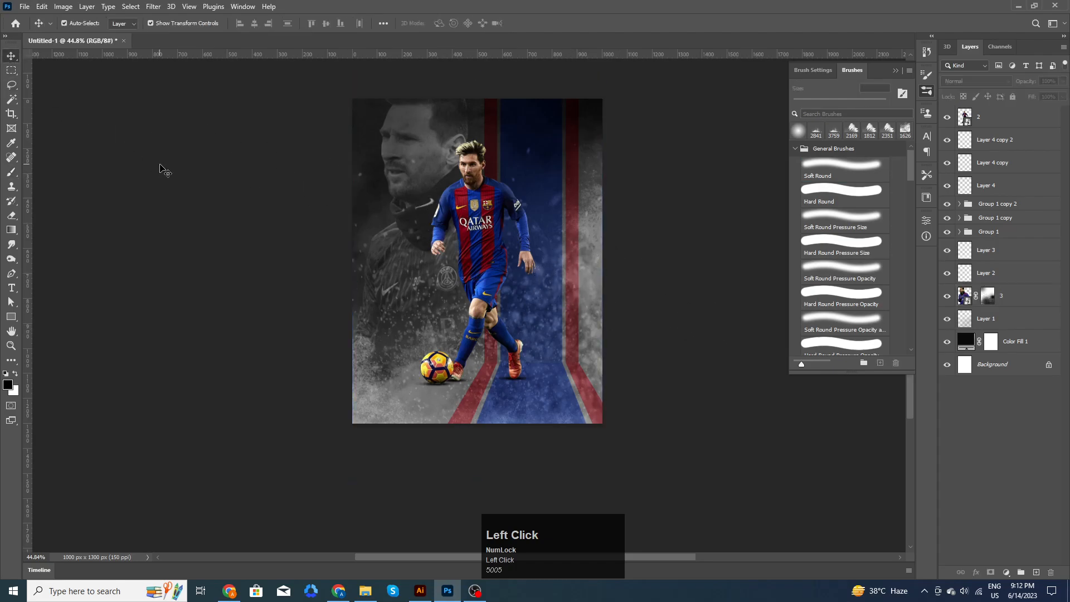
scroll(662, 383, up, 2)
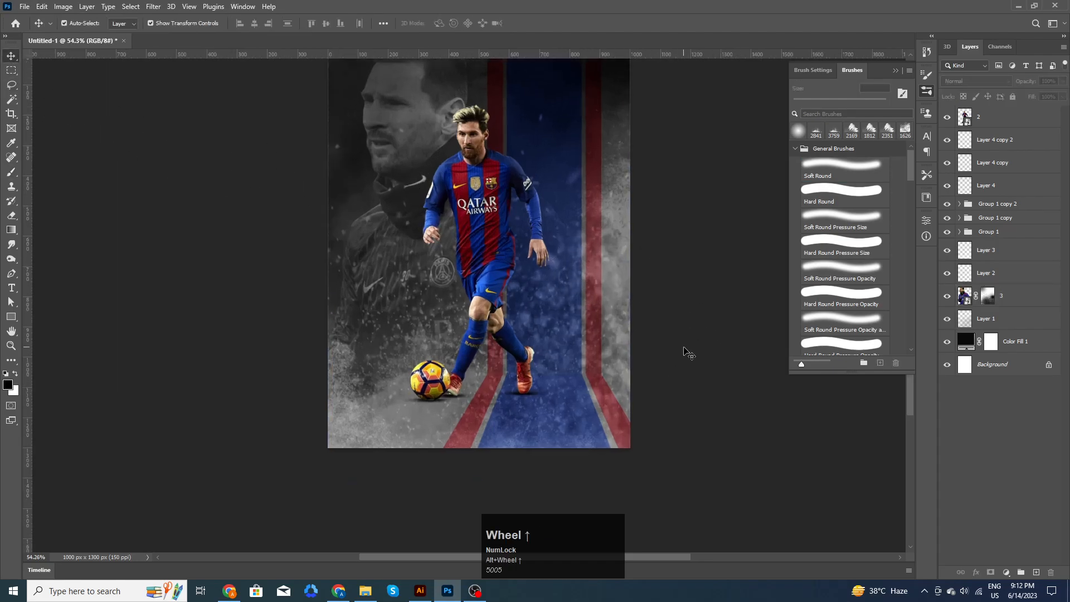
drag(683, 277, 682, 289)
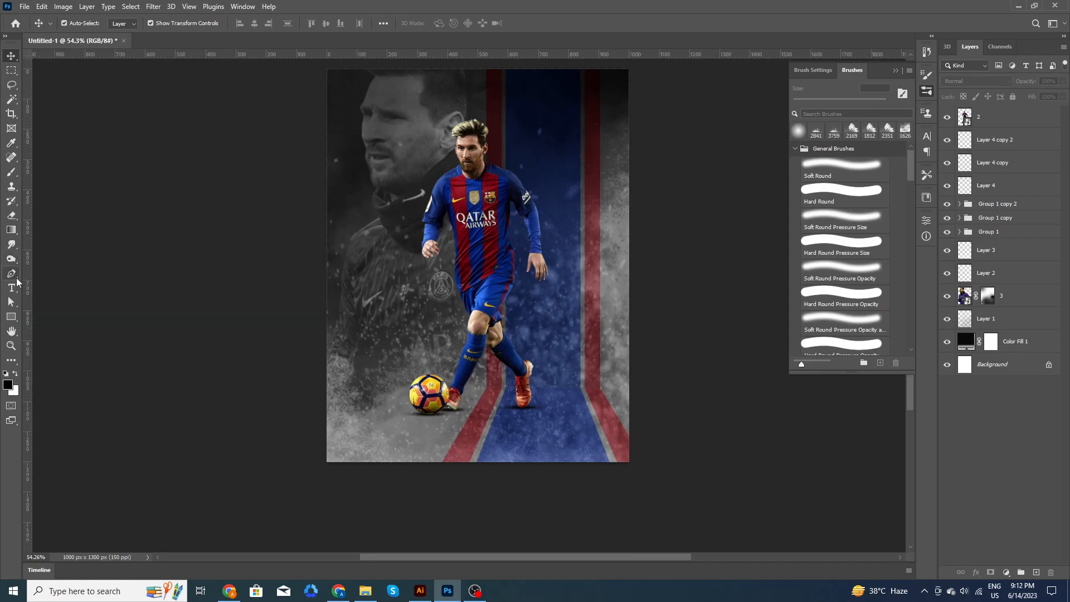
- Draw a paragraph box at the top right filled with Lorem ipsum placeholder text
click(11, 288)
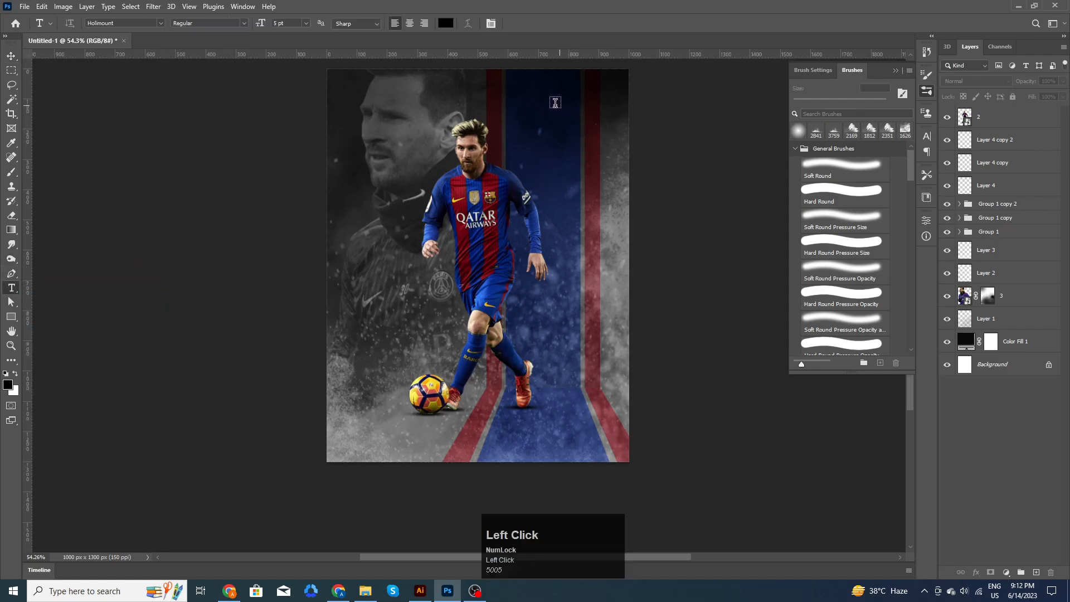
drag(535, 98, 614, 163)
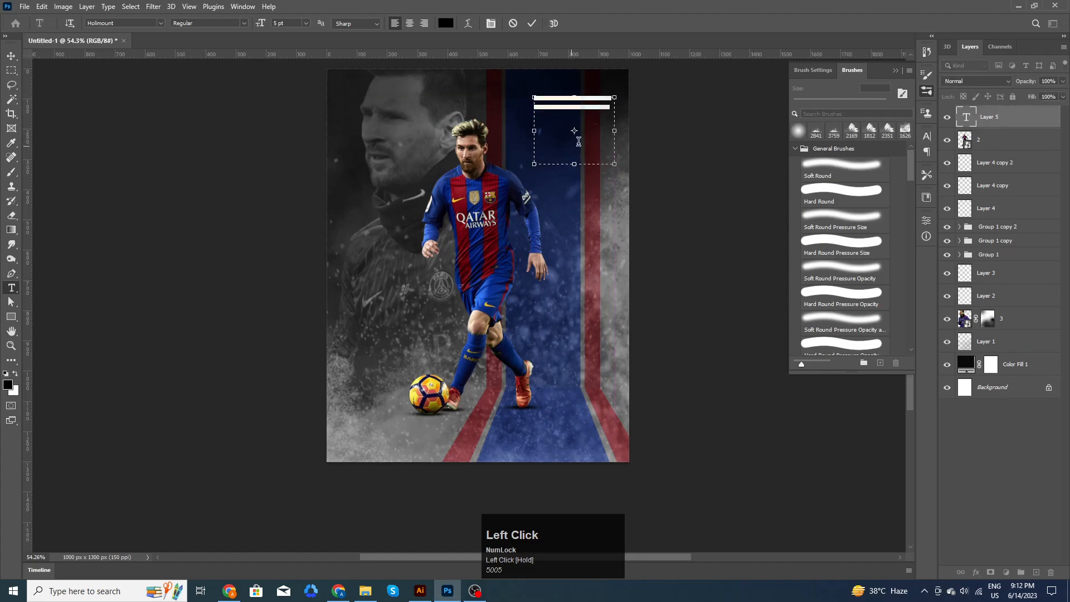
click(610, 109)
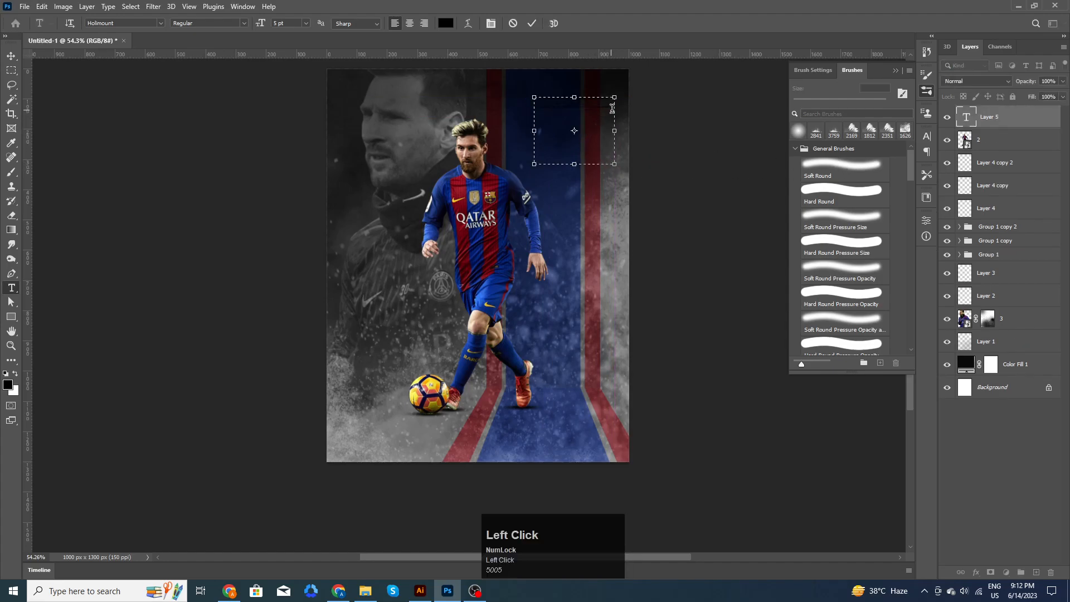
click(11, 56)
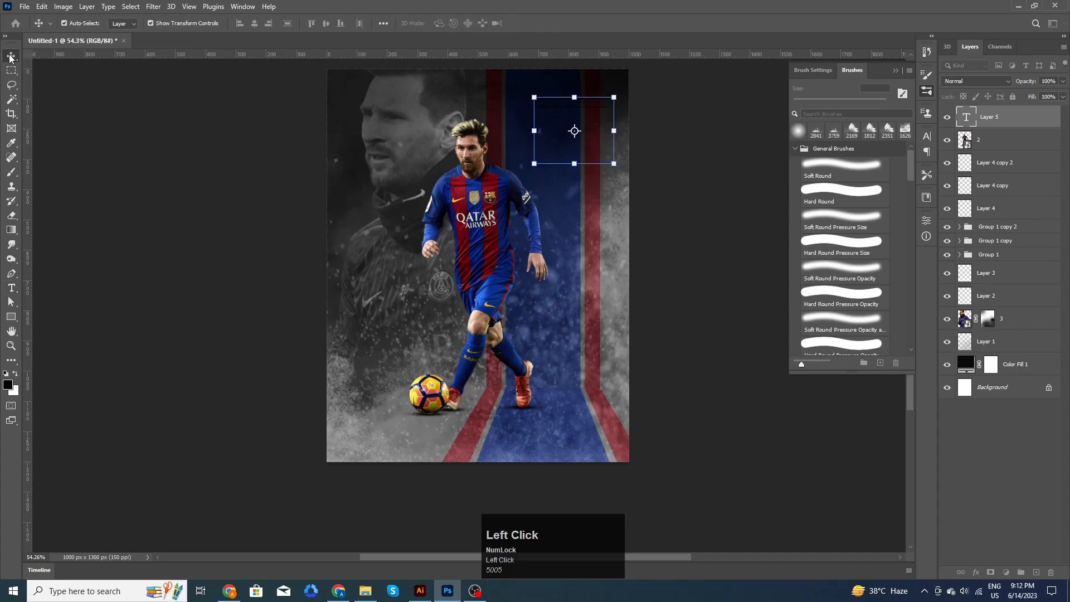
- Set the paragraph's font to Poppins Regular
click(925, 221)
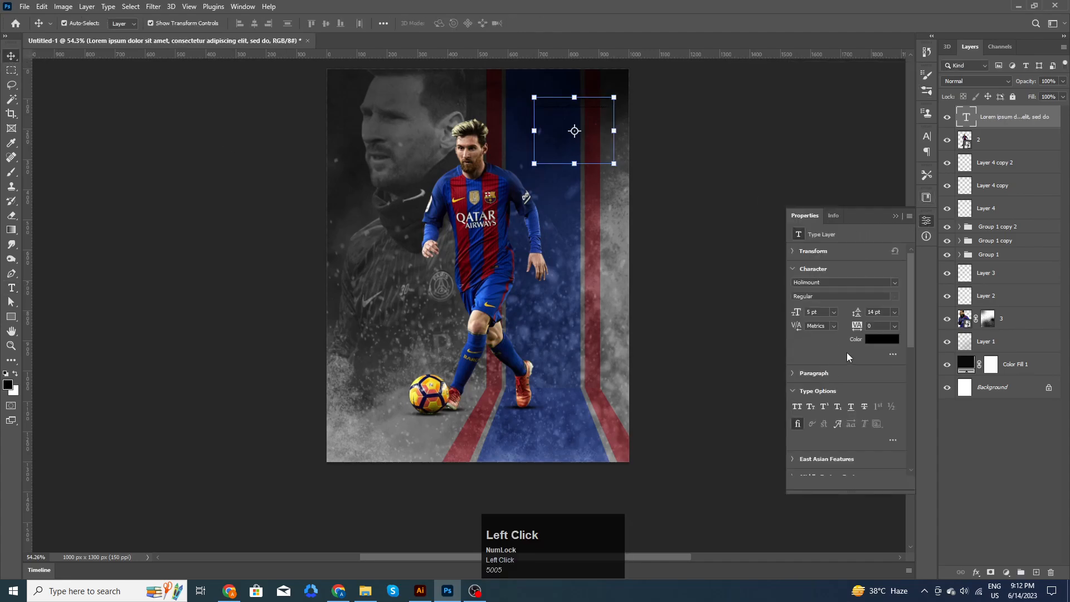
scroll(826, 312, up, 1)
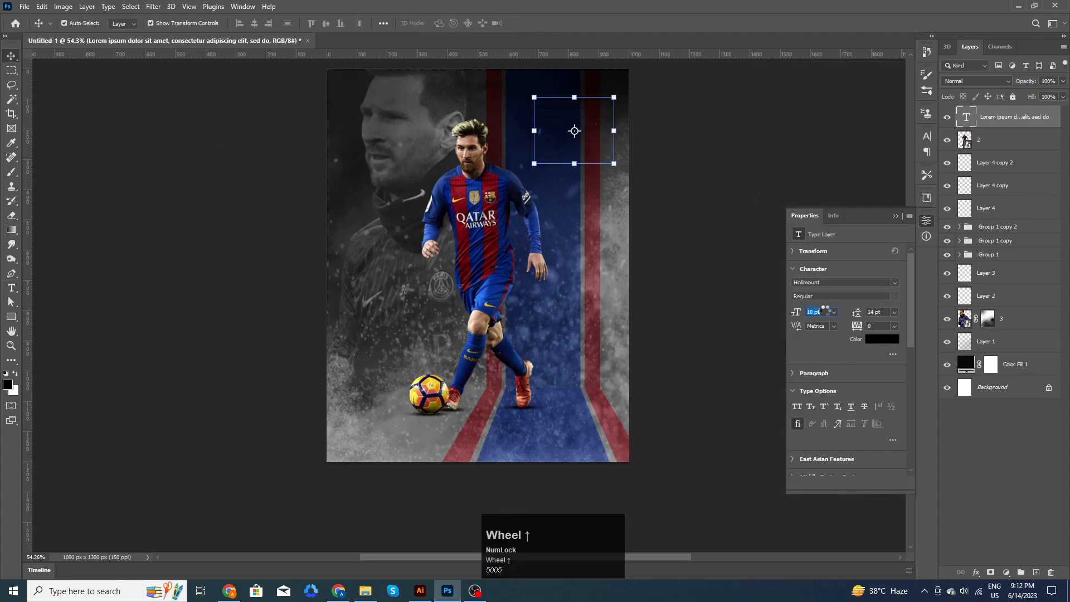
click(830, 284)
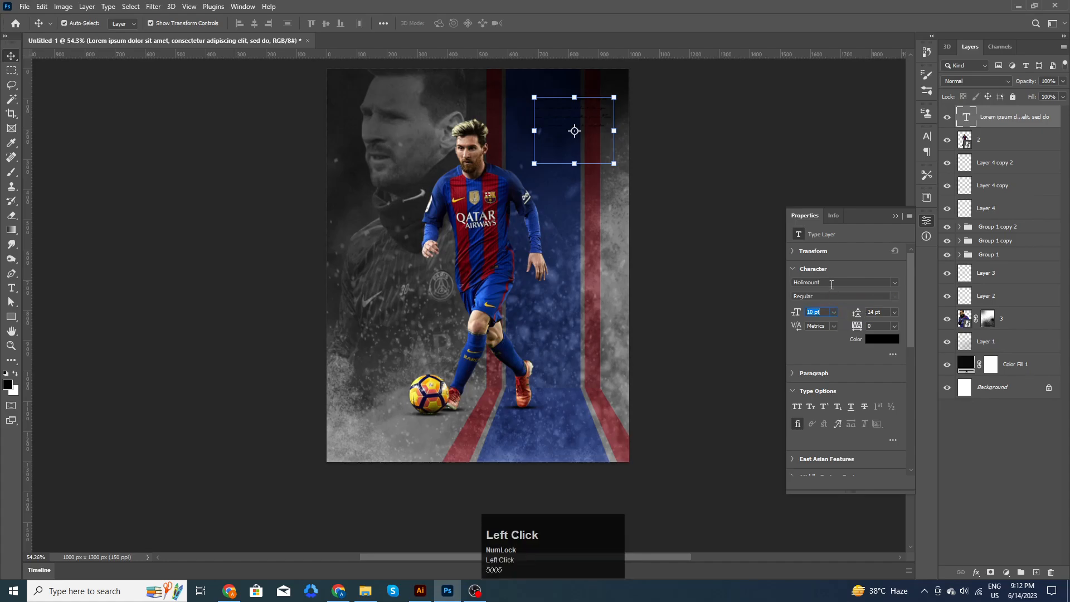
text(popp)
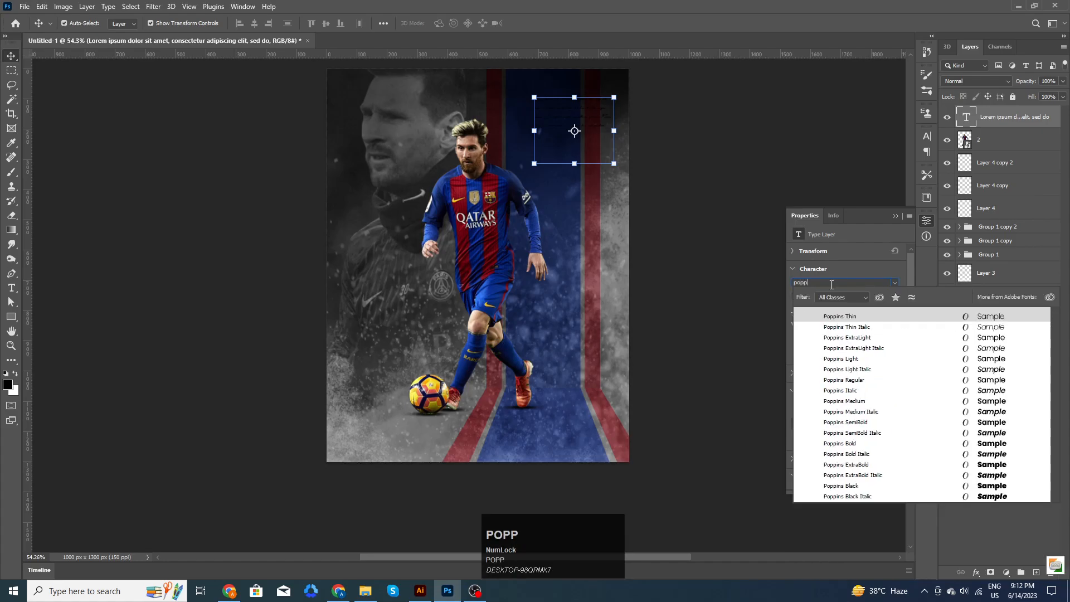
click(858, 382)
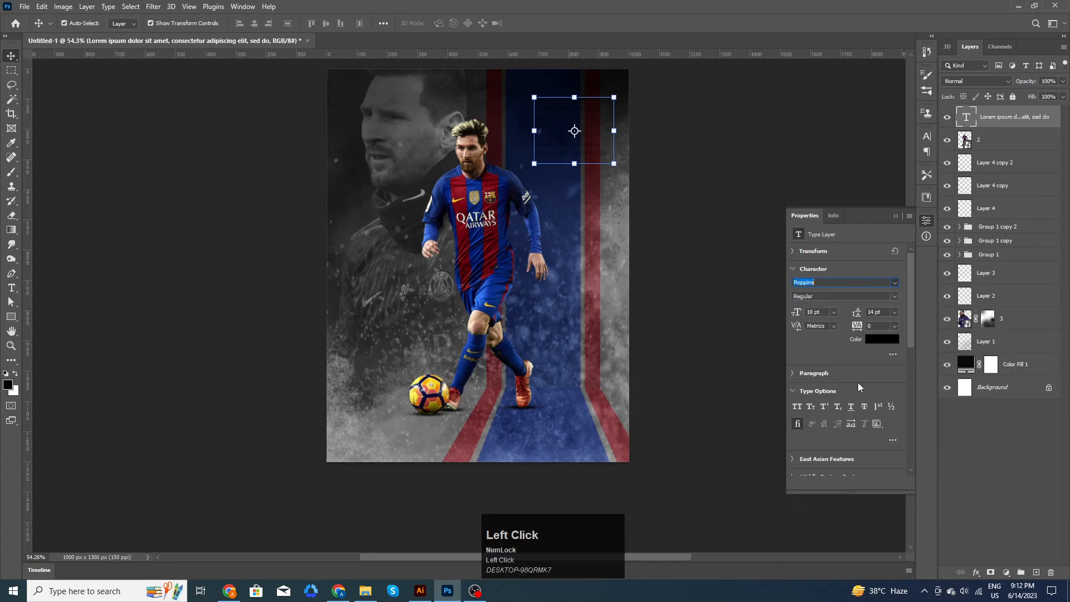
- Make the paragraph text white and shift it slightly left
click(873, 338)
drag(757, 163, 742, 150)
click(985, 148)
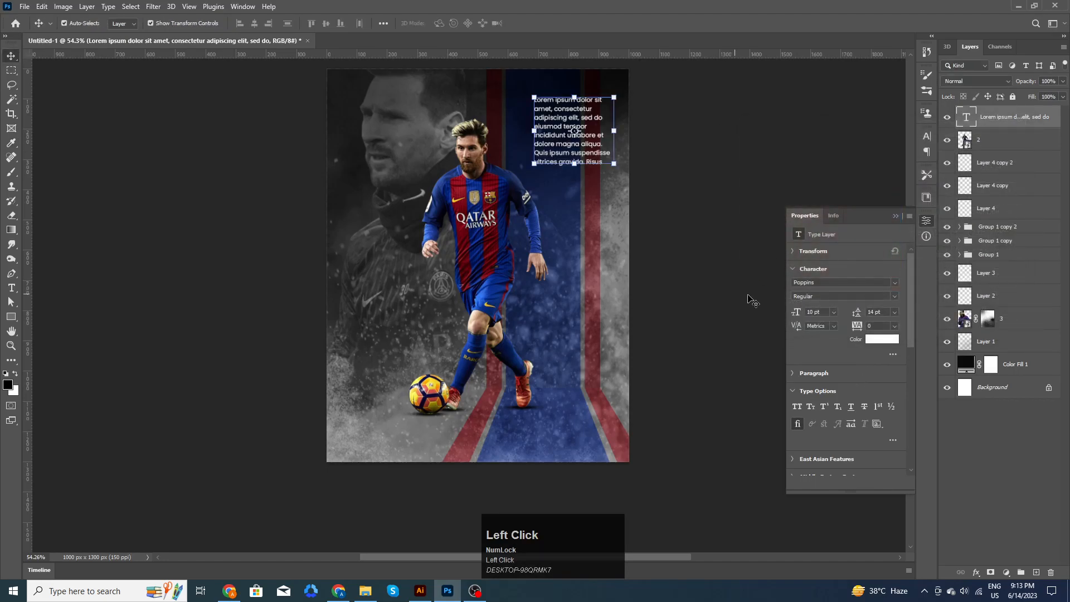
scroll(822, 312, down, 2)
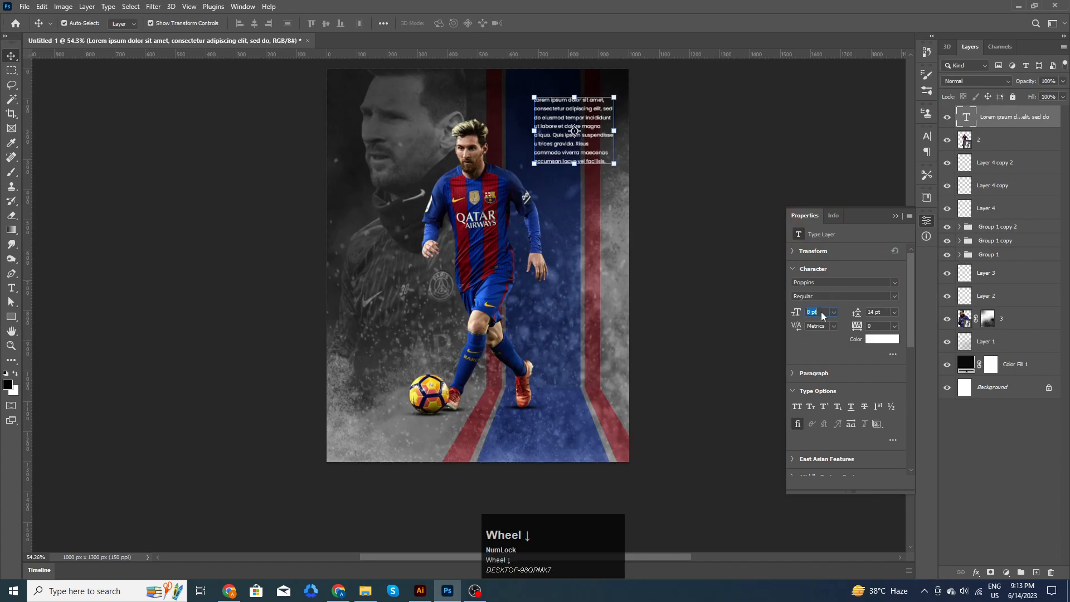
scroll(822, 312, down, 1)
scroll(822, 312, up, 1)
click(719, 210)
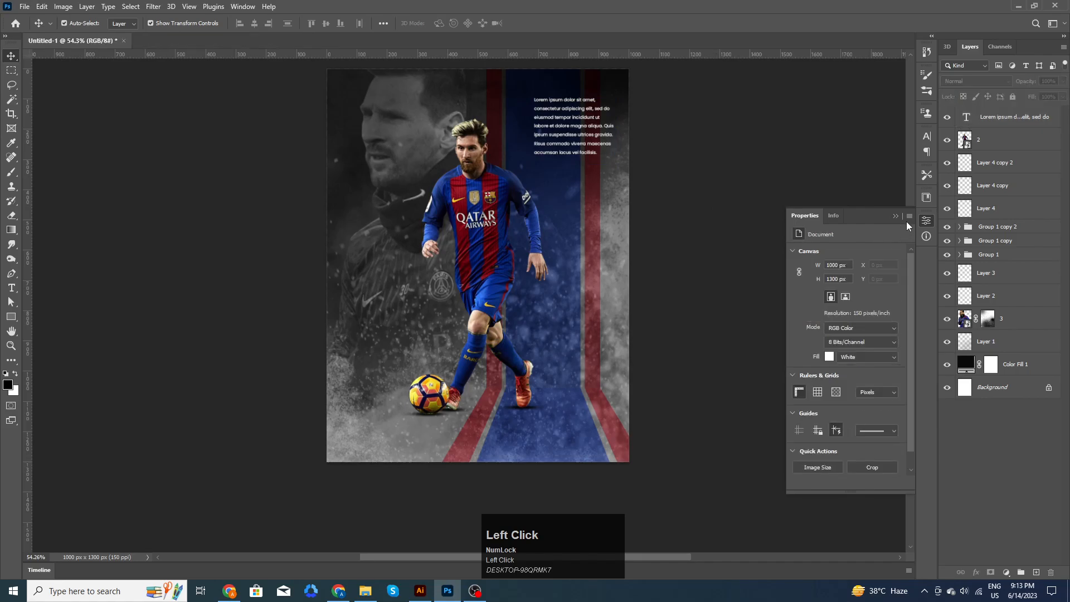
click(928, 218)
drag(576, 140, 564, 136)
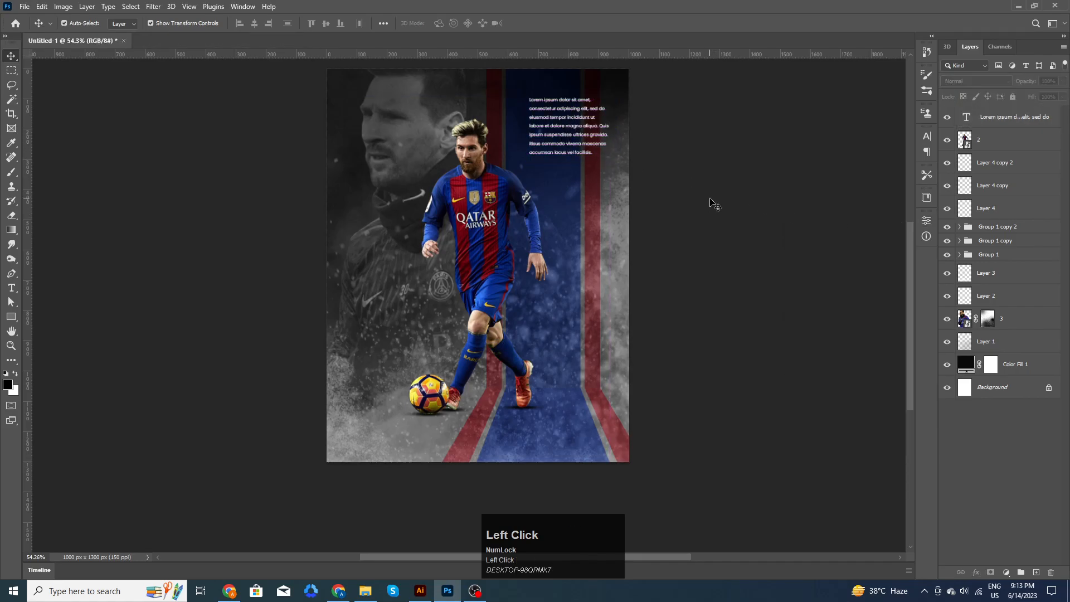
- Add a tall, narrow placeholder text column on the left and shift it up and left
click(10, 288)
drag(345, 128, 363, 265)
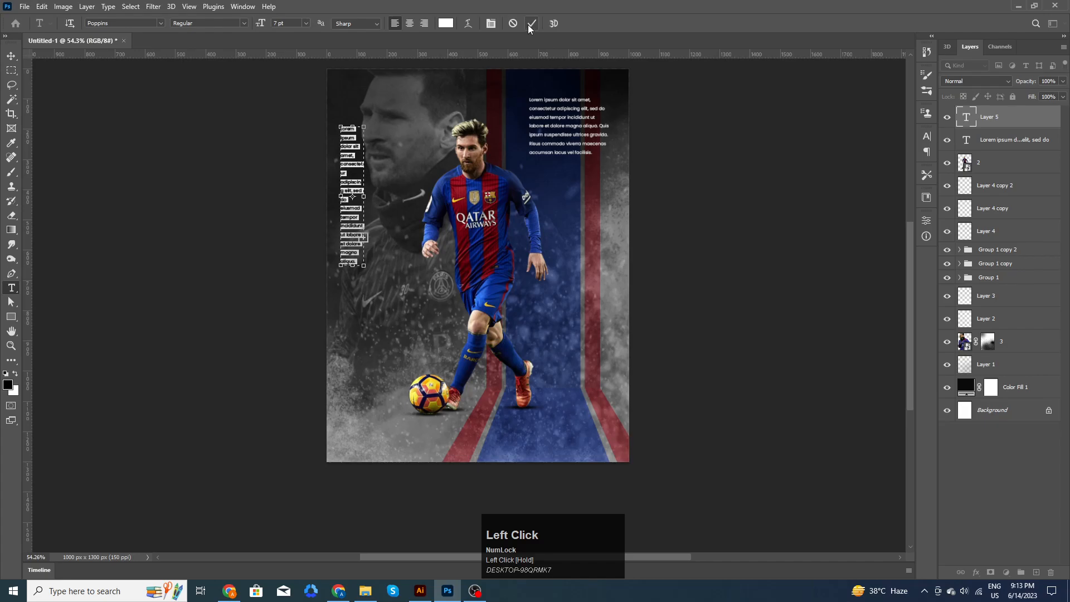
click(533, 23)
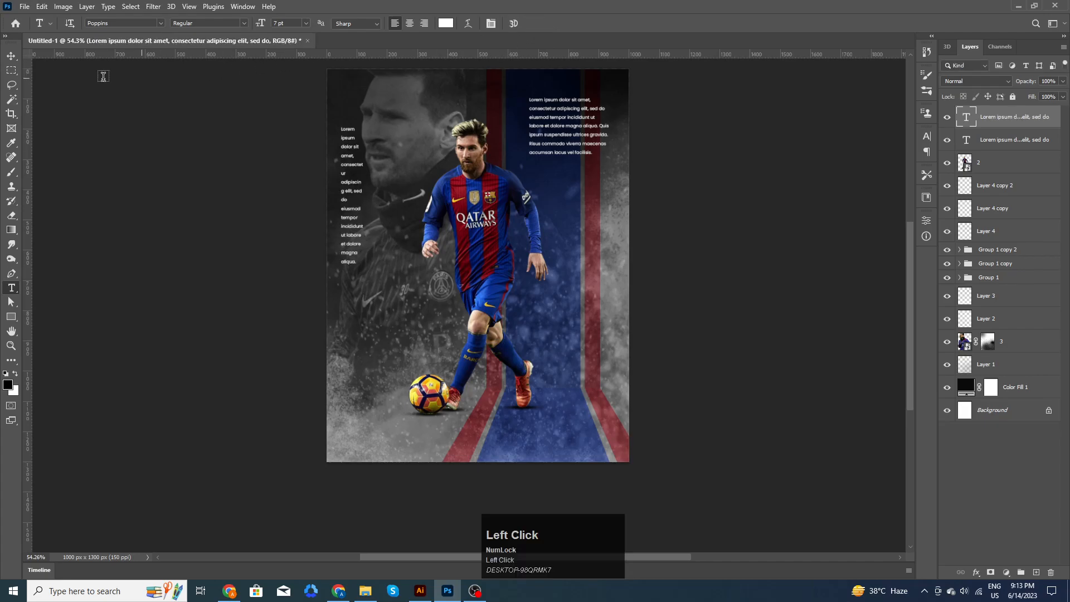
click(11, 56)
drag(354, 190, 346, 182)
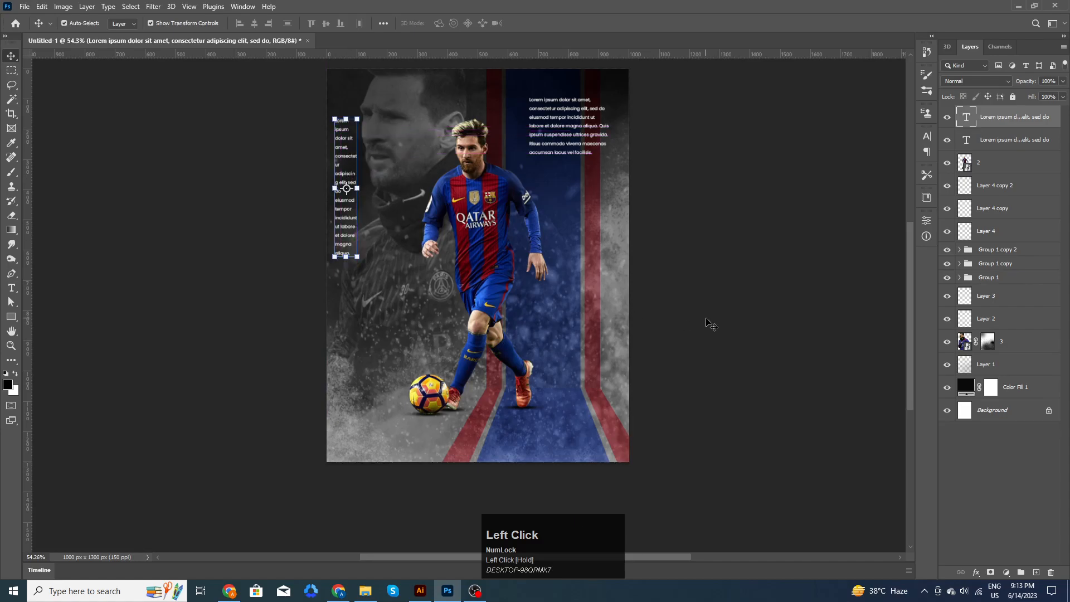
click(643, 325)
scroll(642, 326, down, 3)
scroll(457, 295, up, 2)
scroll(457, 296, up, 1)
key(space)
drag(681, 399, 681, 382)
- Type 'Lionel' in white left of the player and scale it up
key(t)
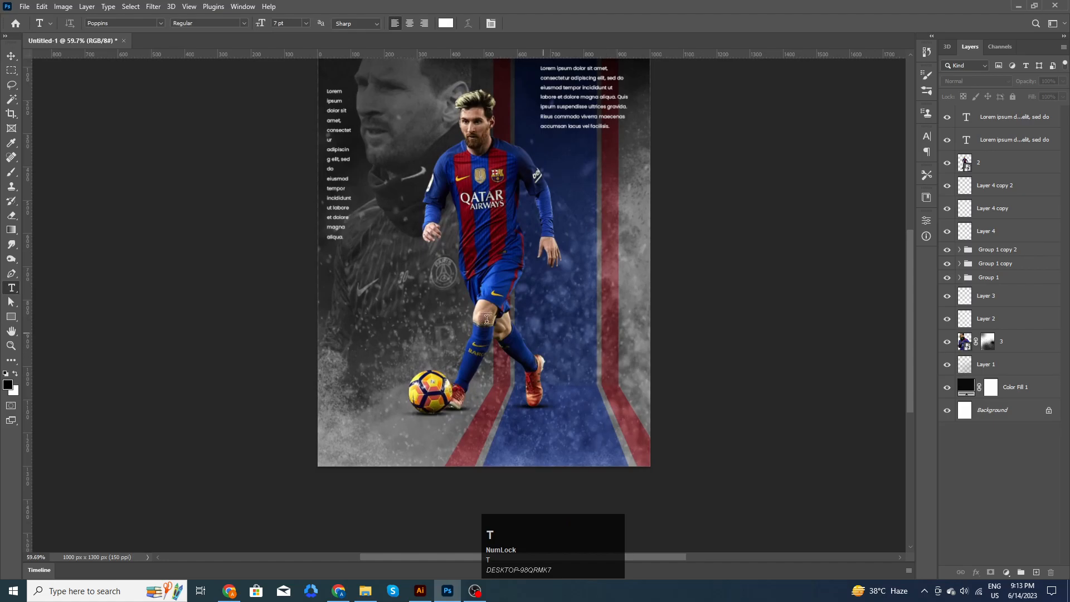
click(399, 317)
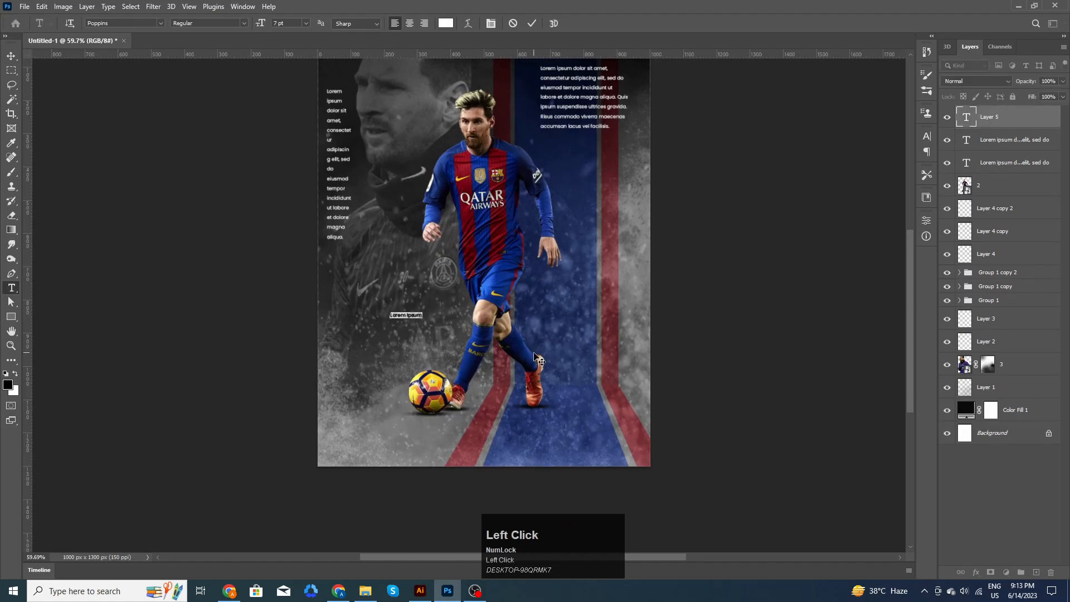
text(Lionel)
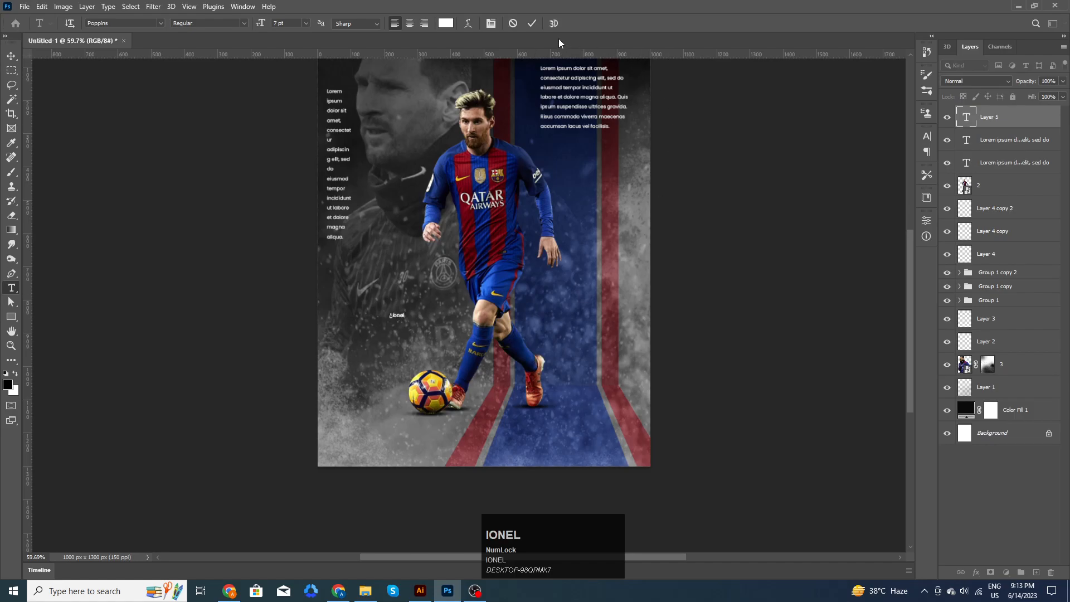
click(532, 23)
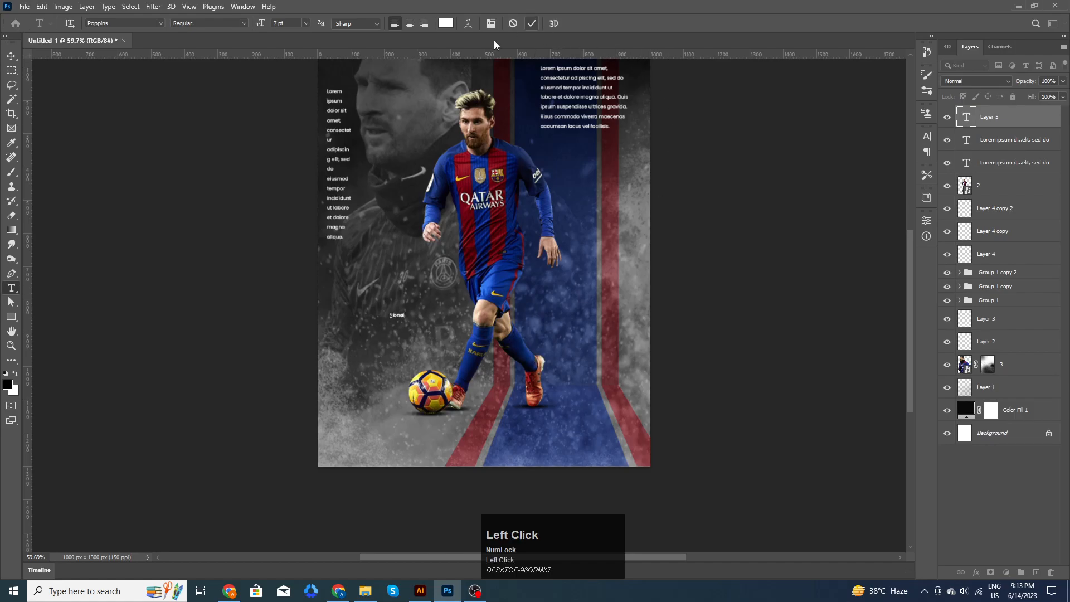
click(11, 56)
drag(407, 311, 458, 277)
click(553, 24)
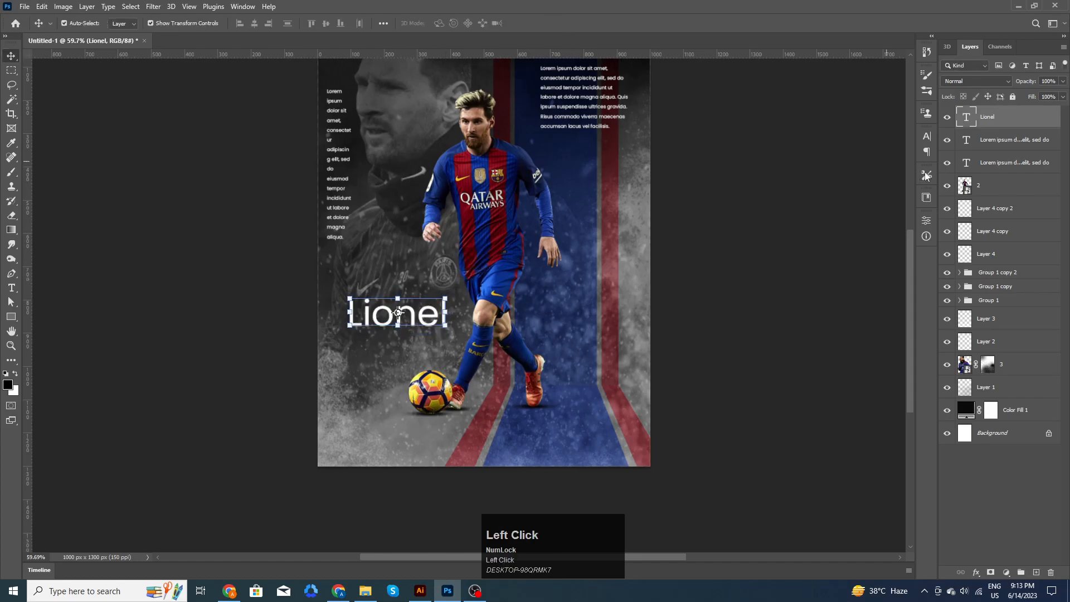
- Set Lionel's font to Holimount and enlarge it to about 175%
click(927, 138)
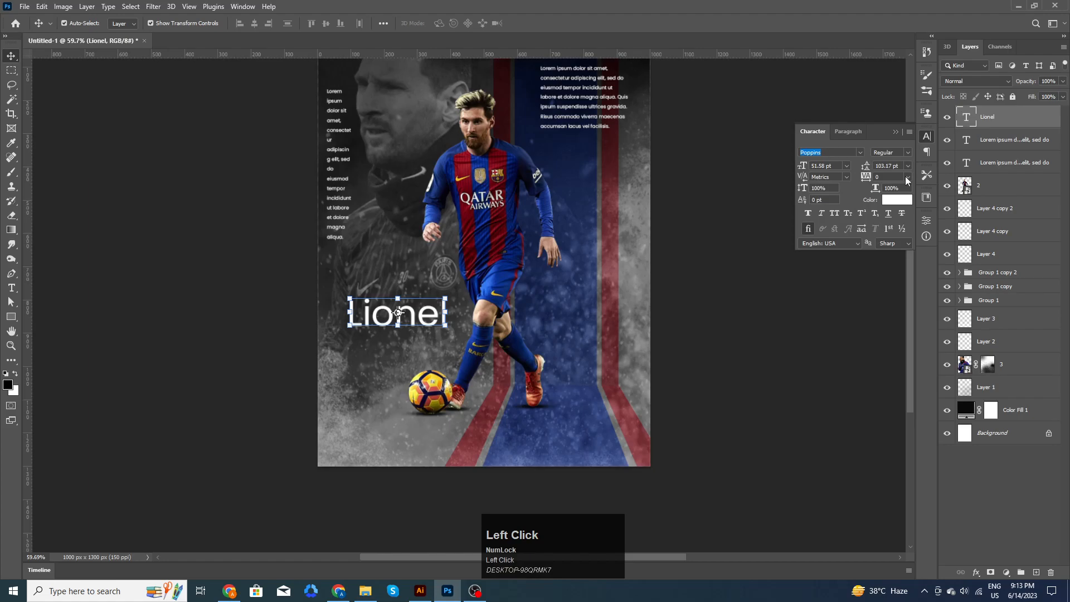
text(hok)
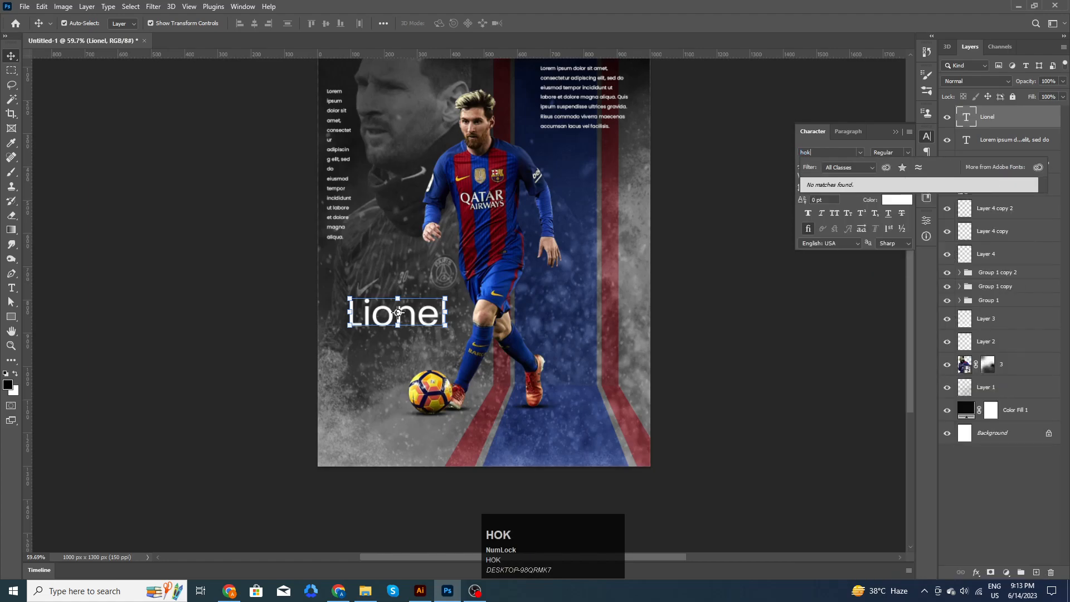
text(limount)
click(884, 187)
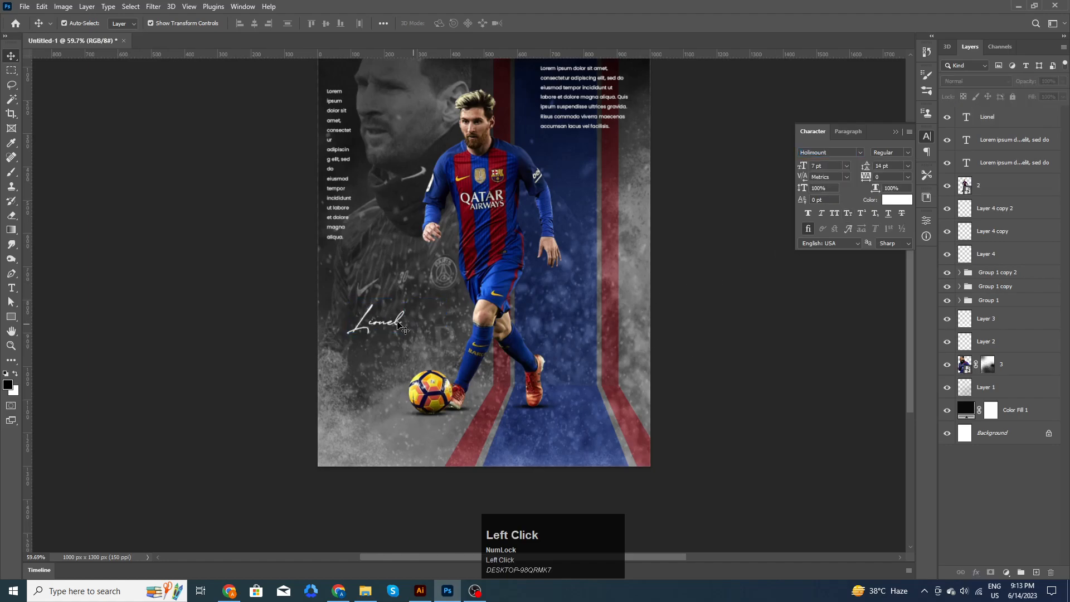
mouse_move(412, 308)
mouse_down()
mouse_move(427, 290)
mouse_move(429, 303)
mouse_up()
alt+scroll(428, 304, up, 3)
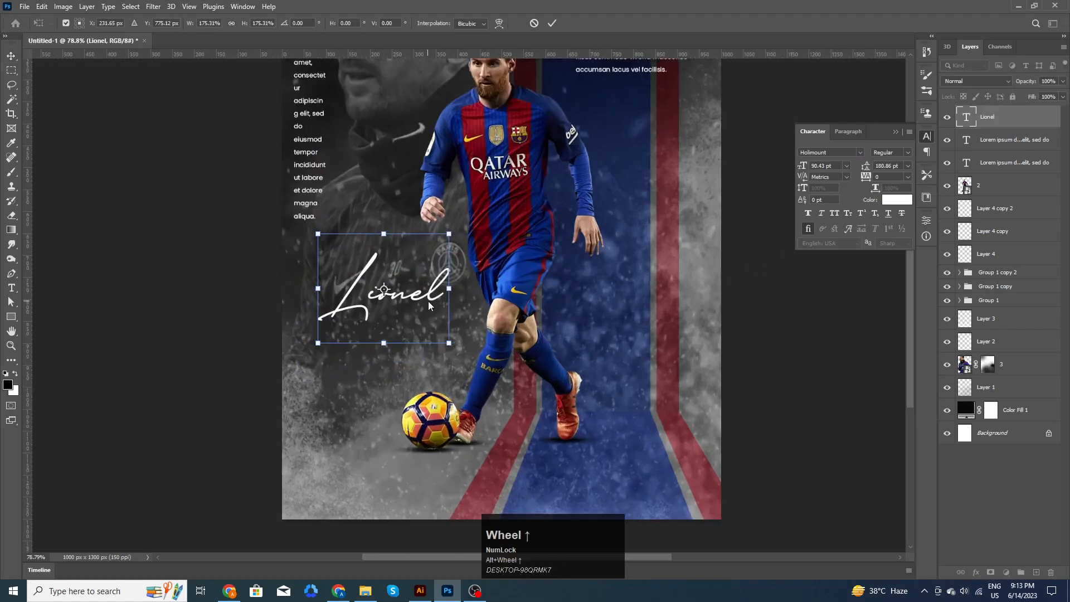
- Confirm Lionel's resize and duplicate the Lionel text just below it
click(552, 23)
key(t)
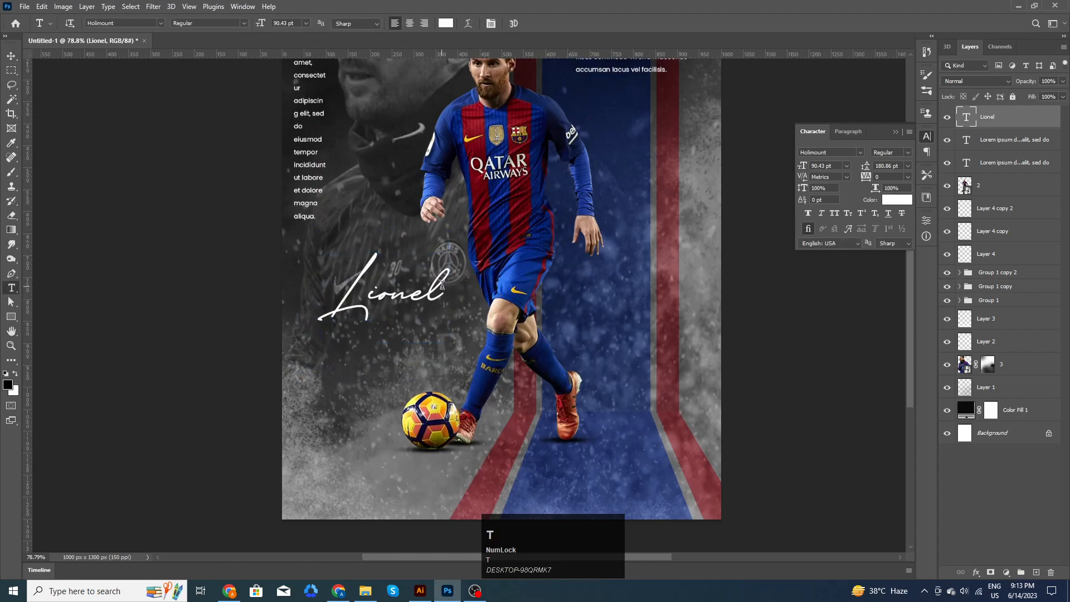
click(442, 285)
click(11, 55)
drag(418, 304, 415, 349)
- Retype the copy as 'Messi' and move it up beside Lionel
key(t)
click(414, 344)
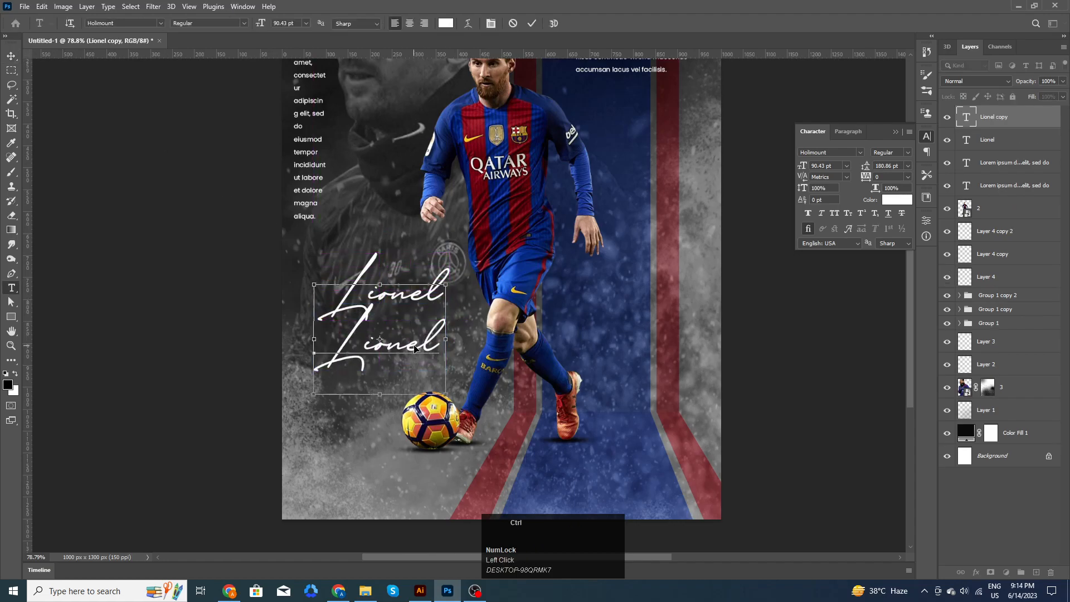
key(ctrl+a)
text(Messi)
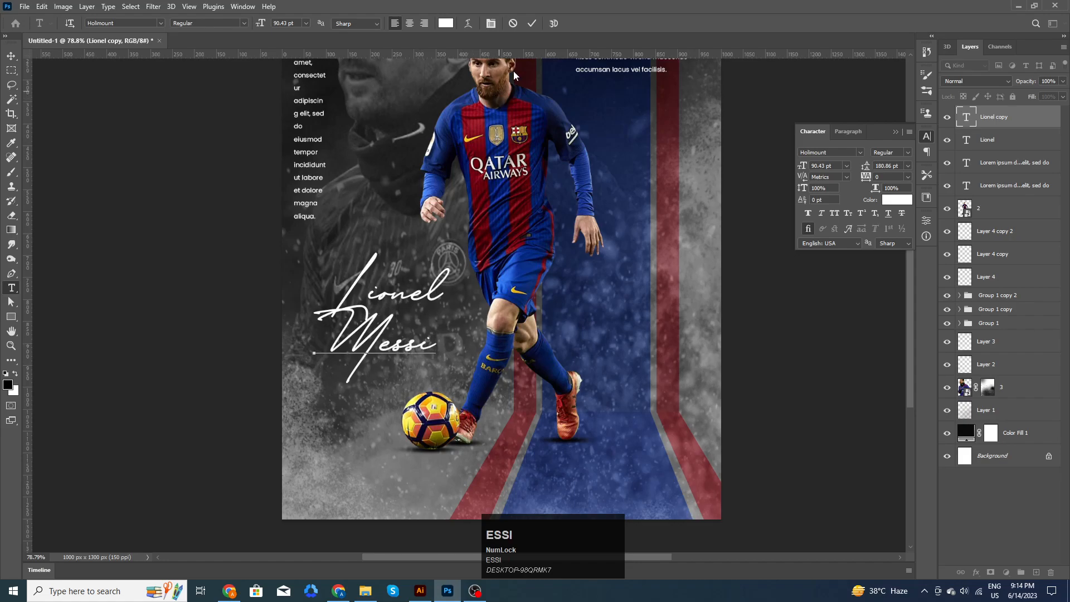
click(532, 23)
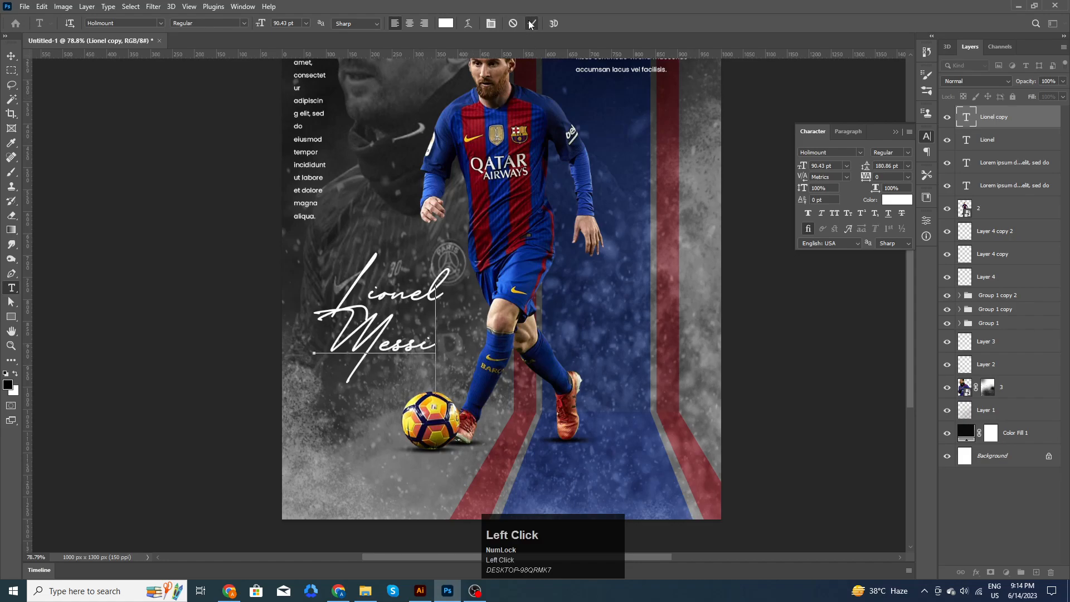
click(12, 55)
drag(423, 348, 530, 299)
click(769, 329)
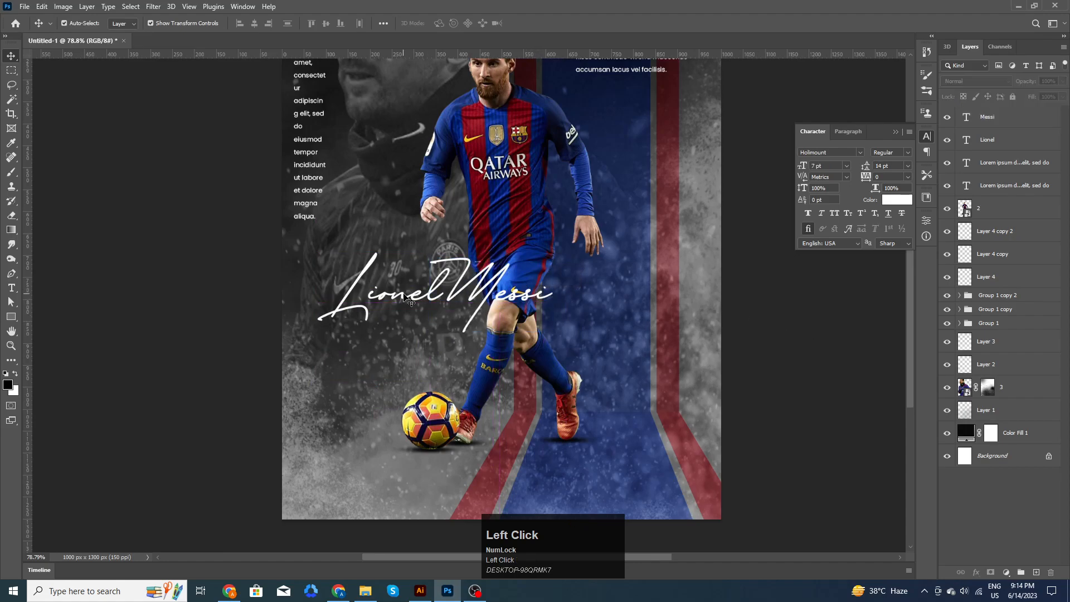
- Scale Lionel and Messi together into one title, nudged slightly down
click(432, 305)
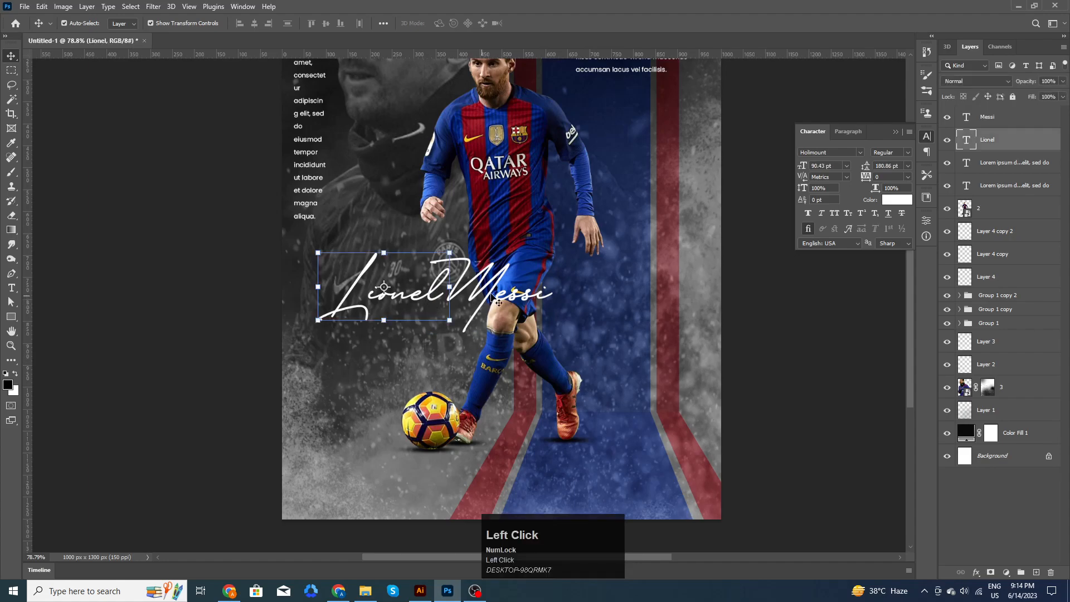
shift+click(489, 297)
drag(552, 253, 584, 242)
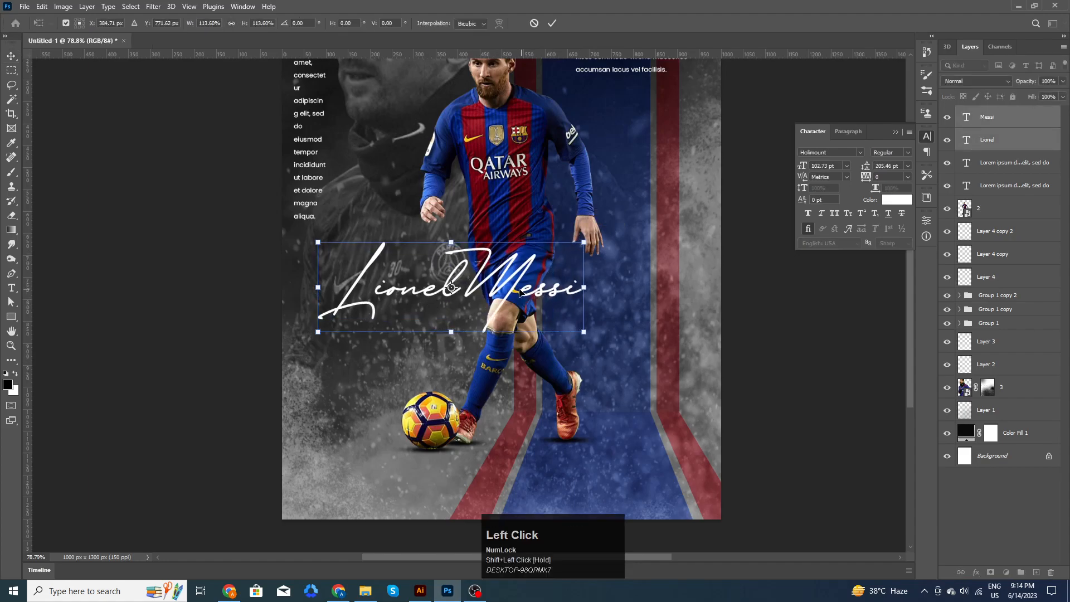
drag(520, 291, 518, 304)
drag(581, 254, 562, 263)
click(552, 23)
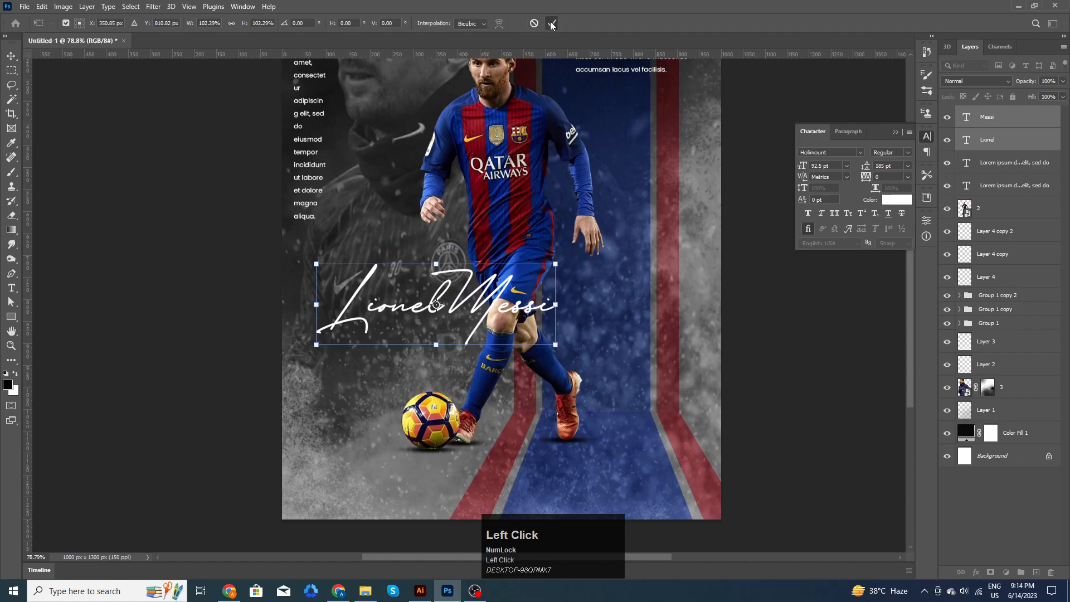
click(794, 306)
drag(735, 298, 712, 289)
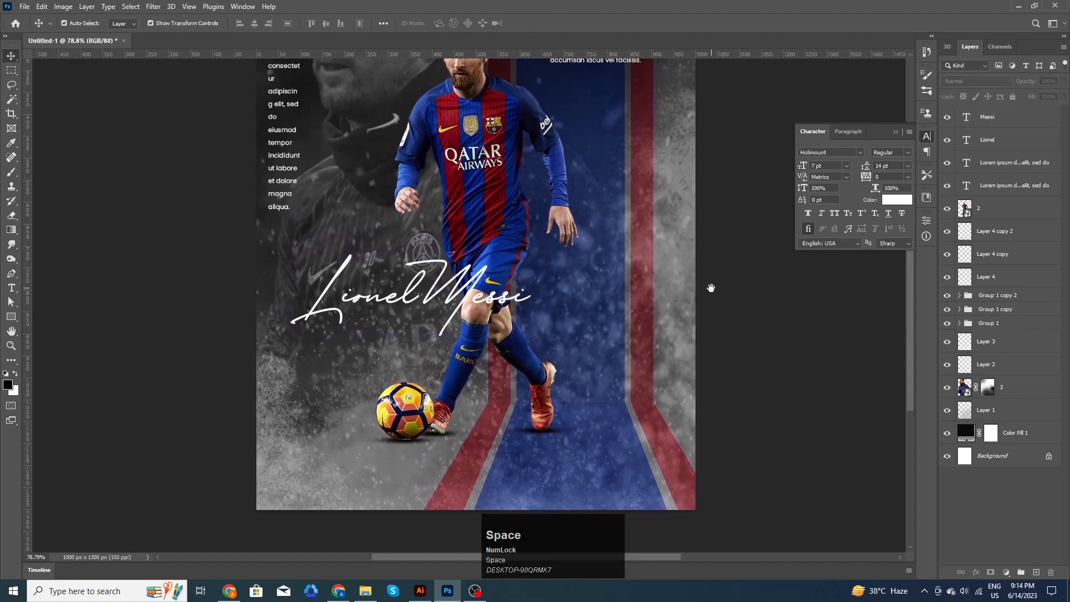
drag(415, 451, 418, 417)
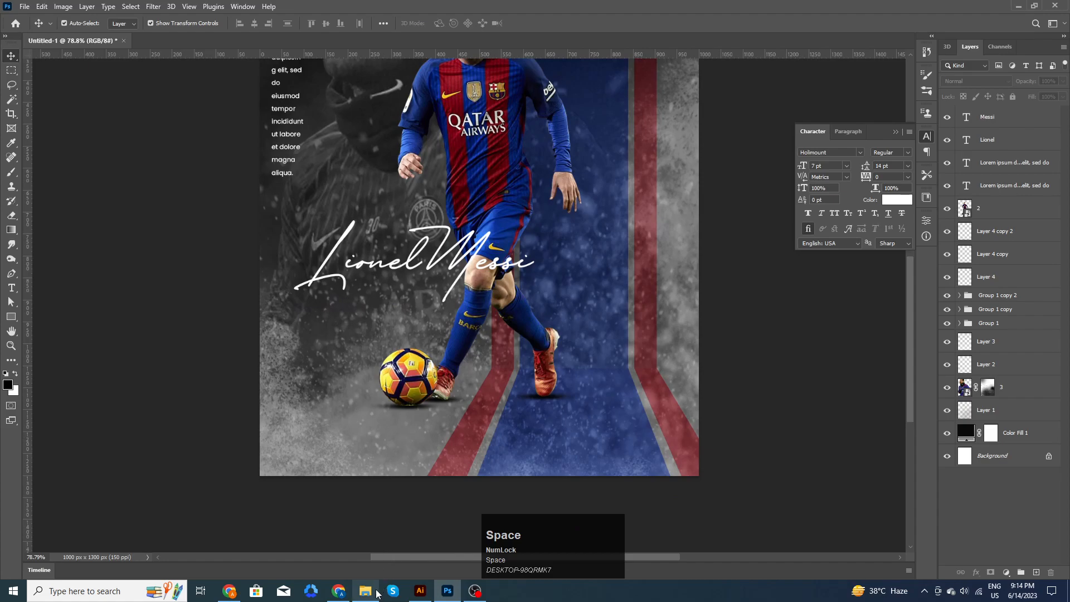
- Add a 'Football Player' caption on the blue stripe below the player
key(t)
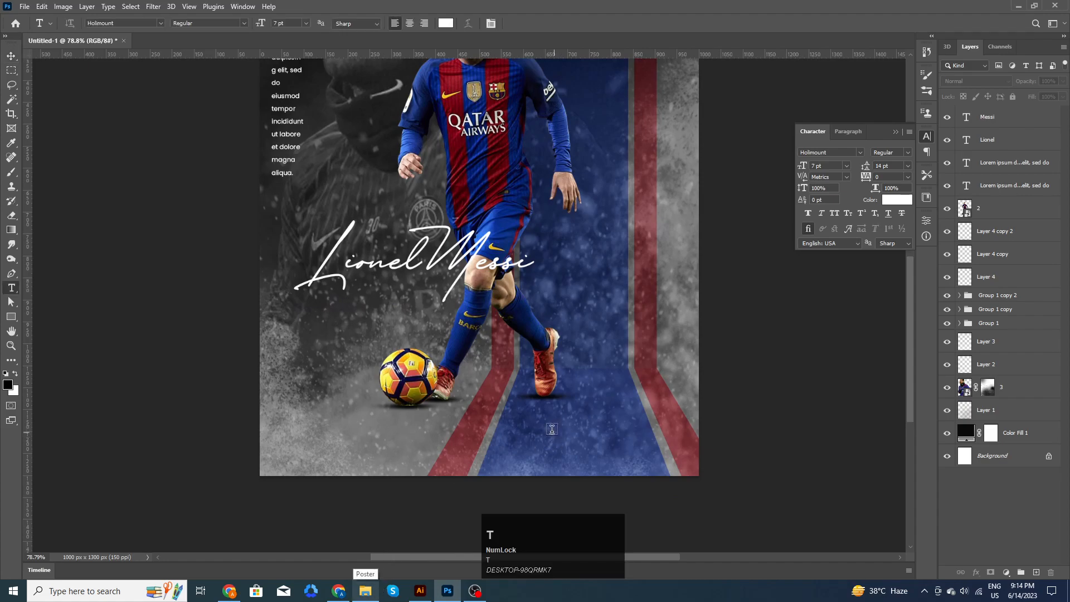
scroll(537, 444, up, 1)
click(536, 445)
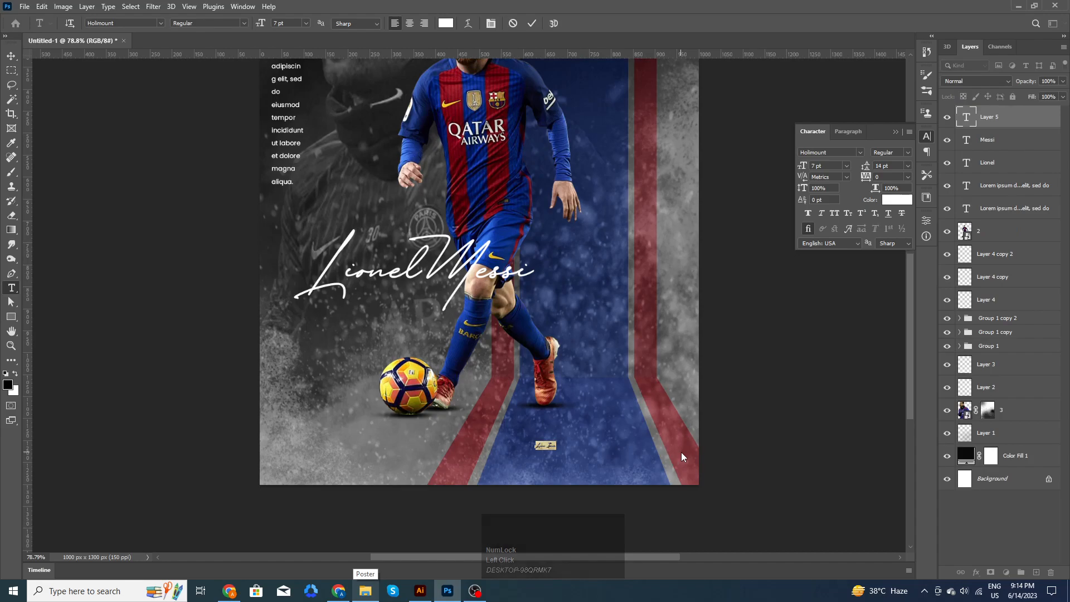
text(oot)
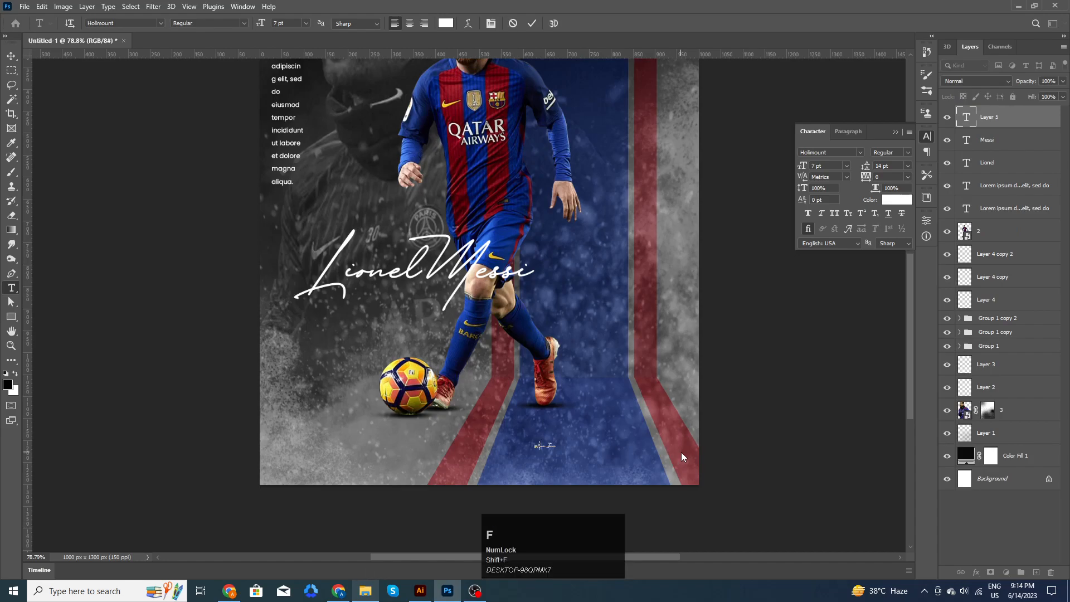
text(ball)
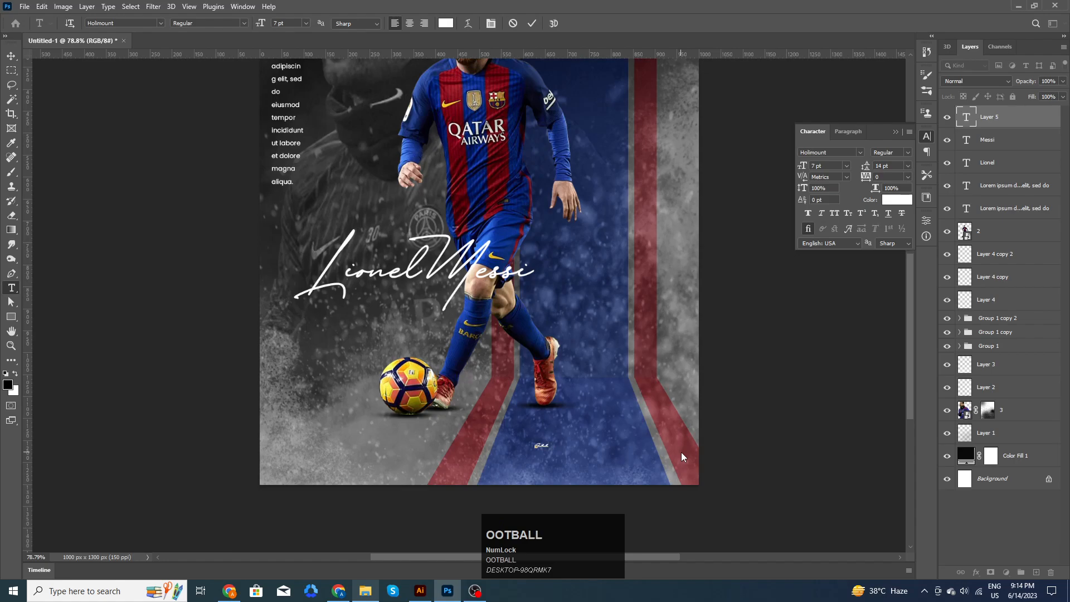
text( la)
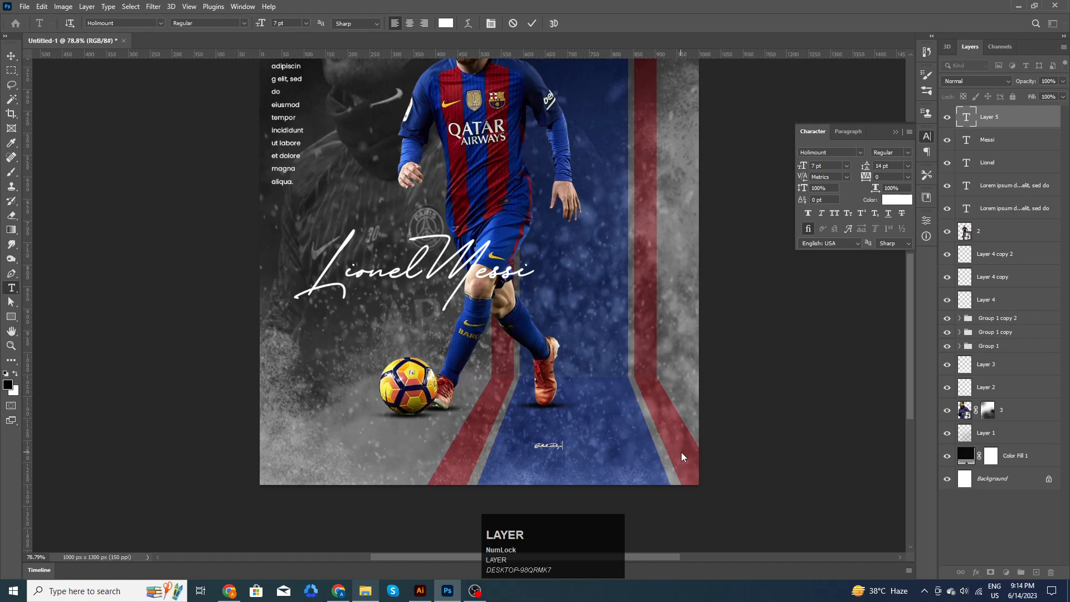
click(531, 23)
- Set the caption font to DS Narrow Extra-condensed Medium
click(835, 152)
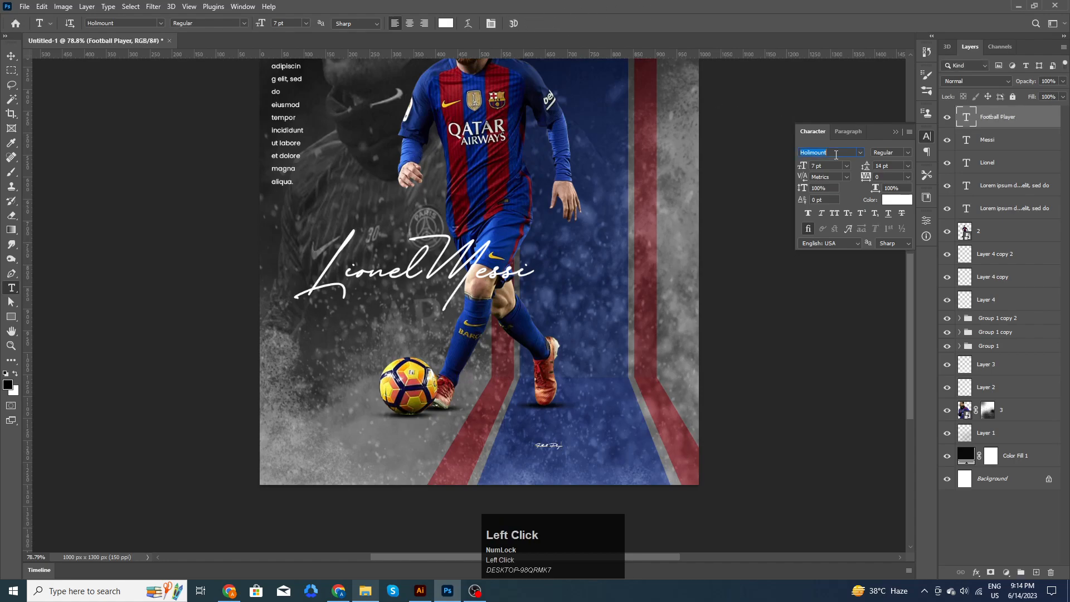
text(ds)
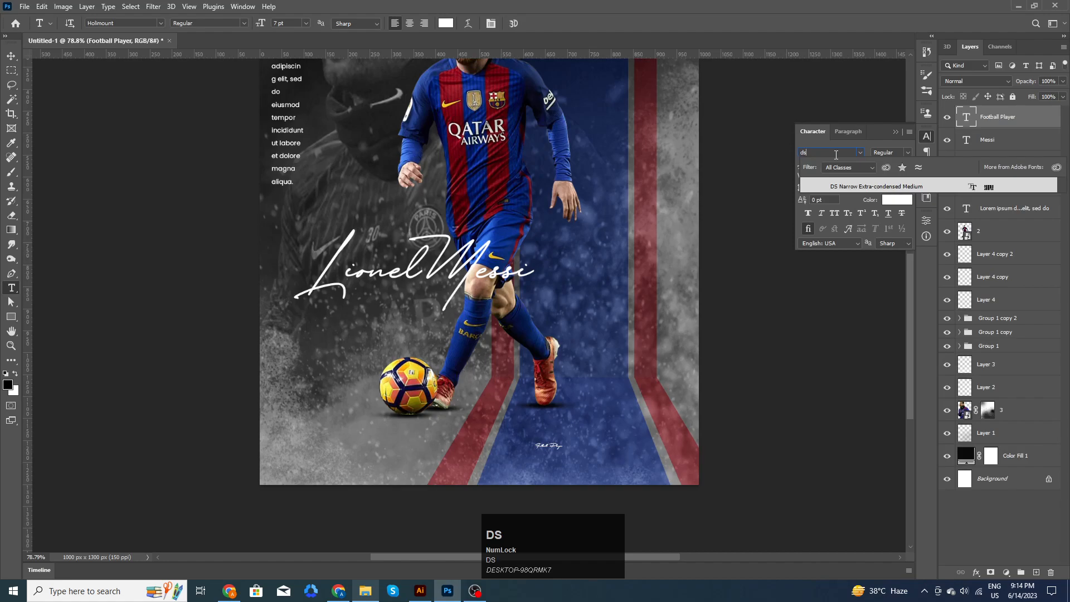
click(855, 189)
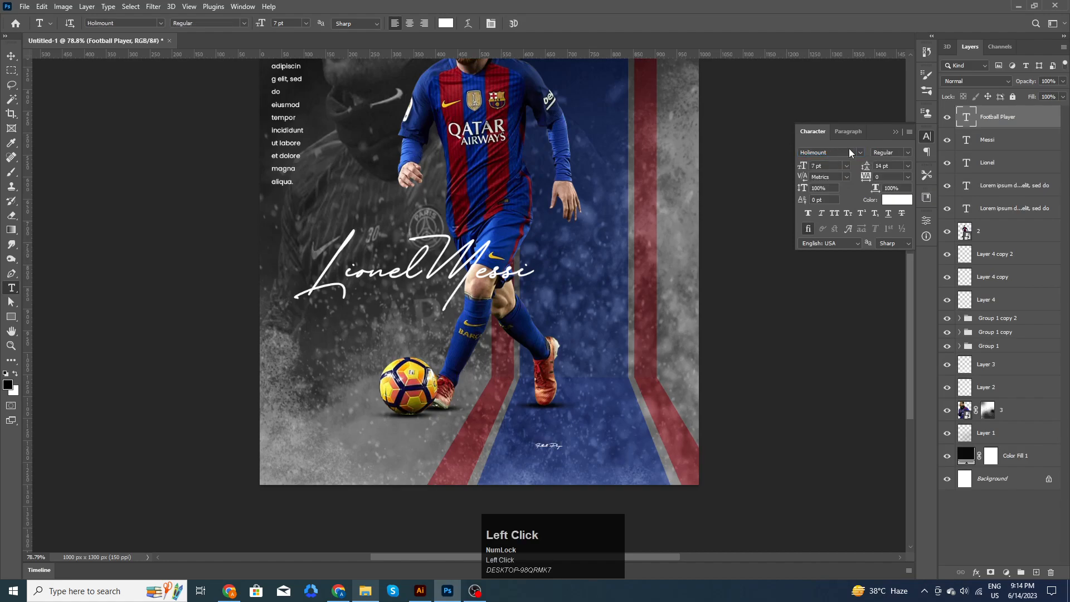
click(859, 153)
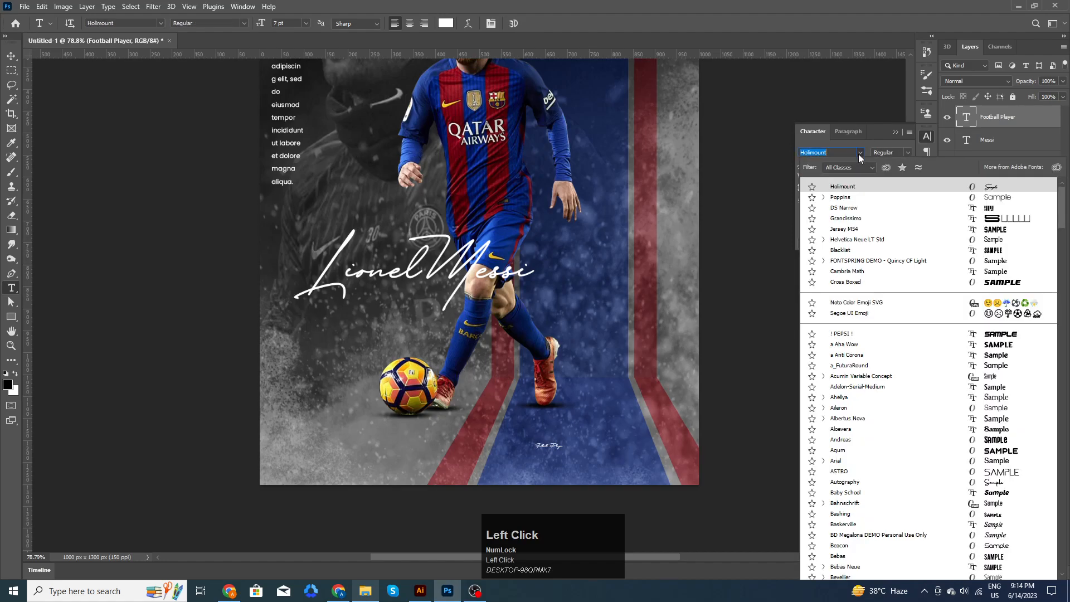
click(846, 209)
- Enlarge the Football Player caption with Free Transform
click(11, 56)
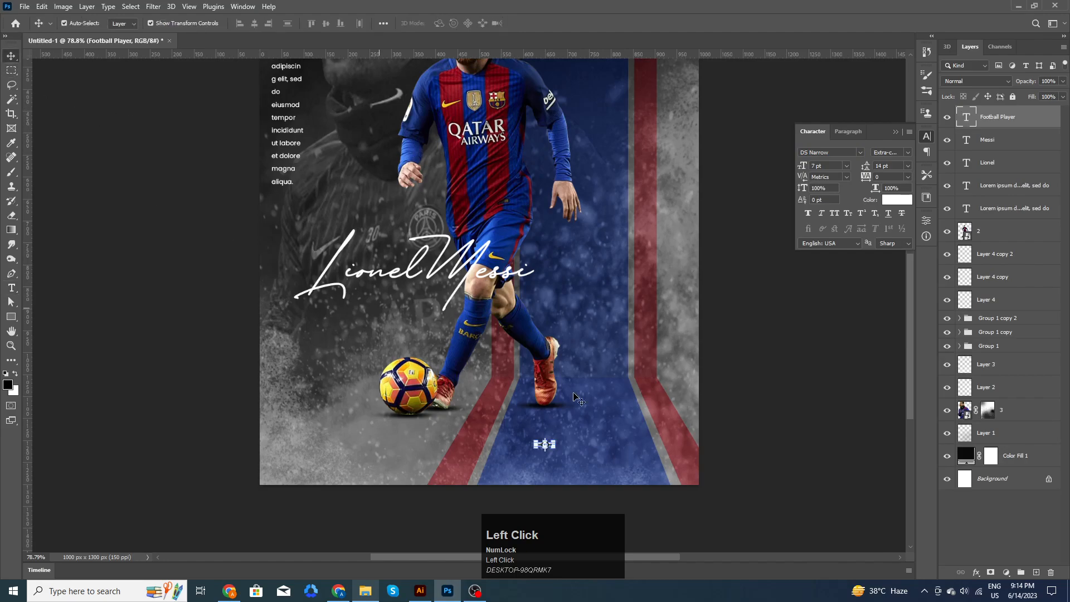
key(ctrl+t)
drag(556, 440, 588, 431)
click(552, 23)
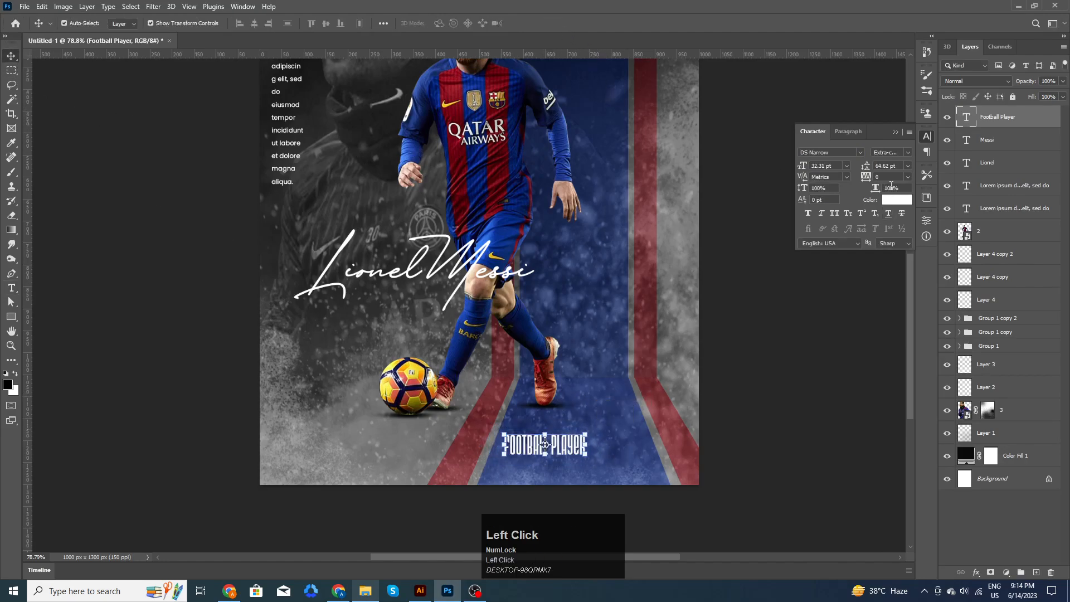
- Set the caption's tracking to 400, shrink it to about 90% and nudge it right
click(871, 180)
text(400)
key(Return)
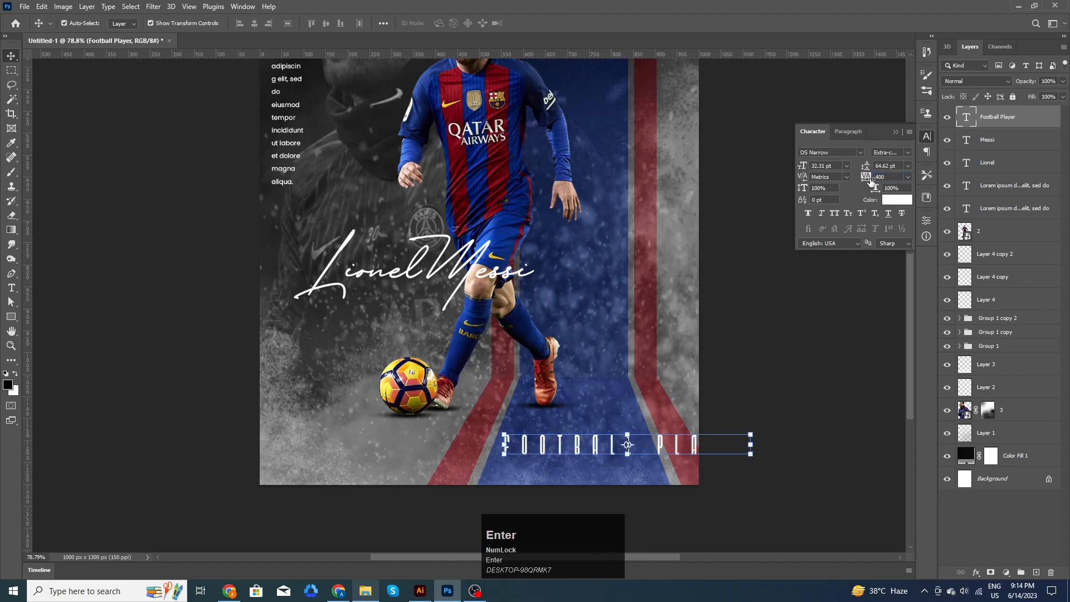
drag(751, 433, 623, 444)
click(553, 24)
- Place Logo_NIKE.svg from the Poster folder and shrink it into the bottom-left corner
click(858, 418)
scroll(812, 411, down, 5)
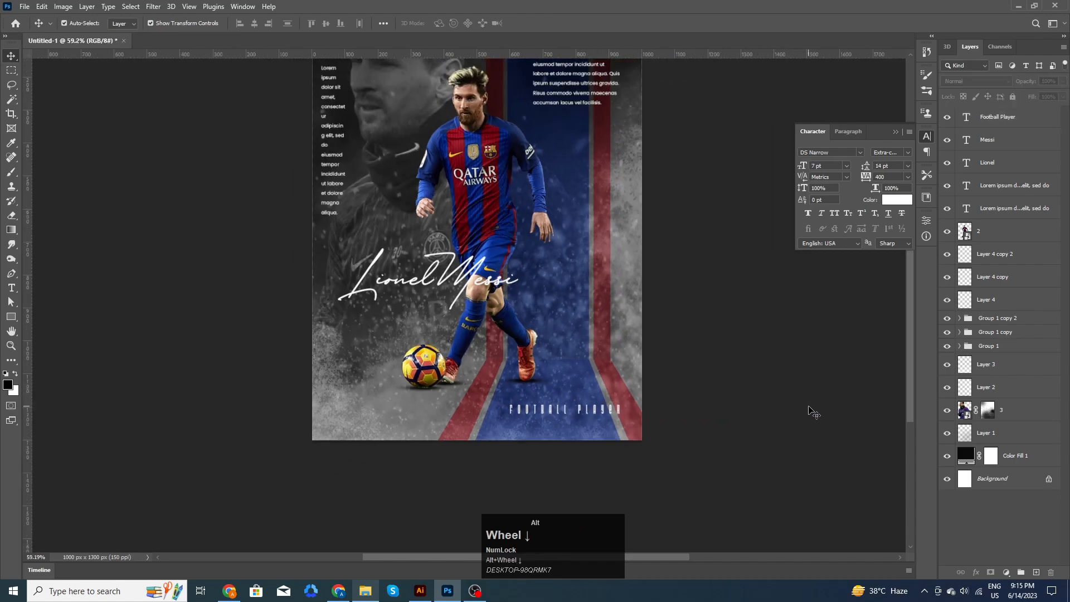
click(755, 438)
drag(713, 350, 737, 356)
click(630, 437)
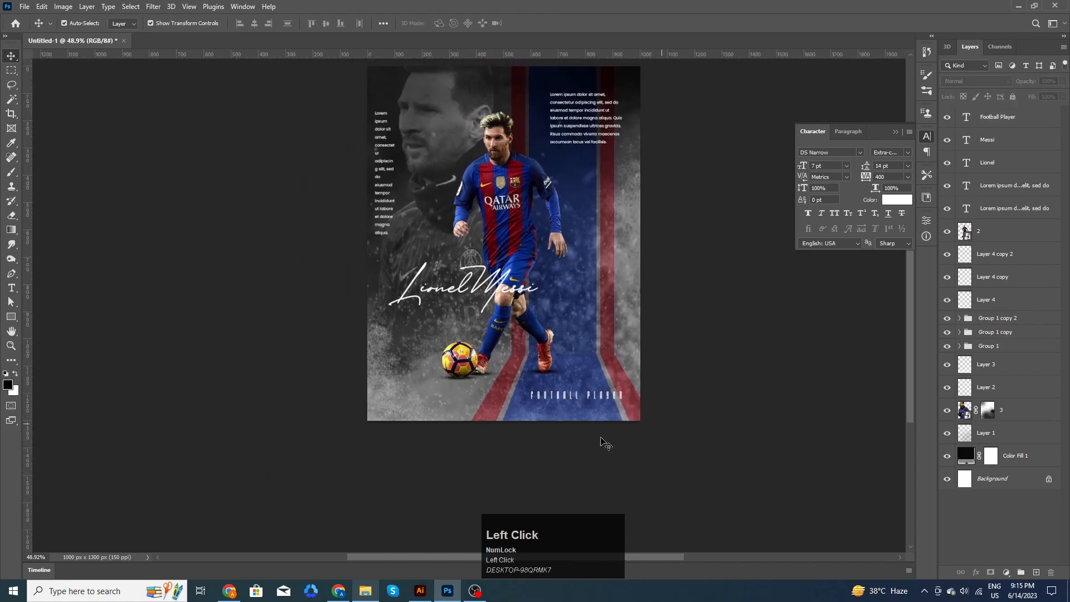
scroll(461, 454, up, 2)
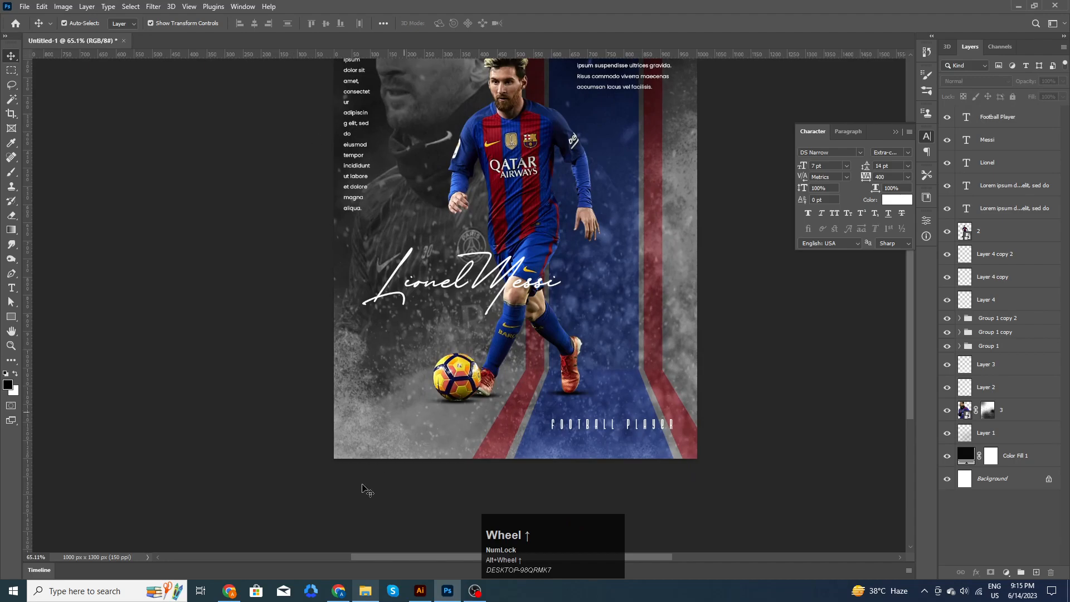
click(365, 589)
drag(308, 92, 405, 418)
drag(698, 194, 417, 413)
- Commit the logo and give the Logo_NIKE.svg layer a white Color Overlay style
click(552, 23)
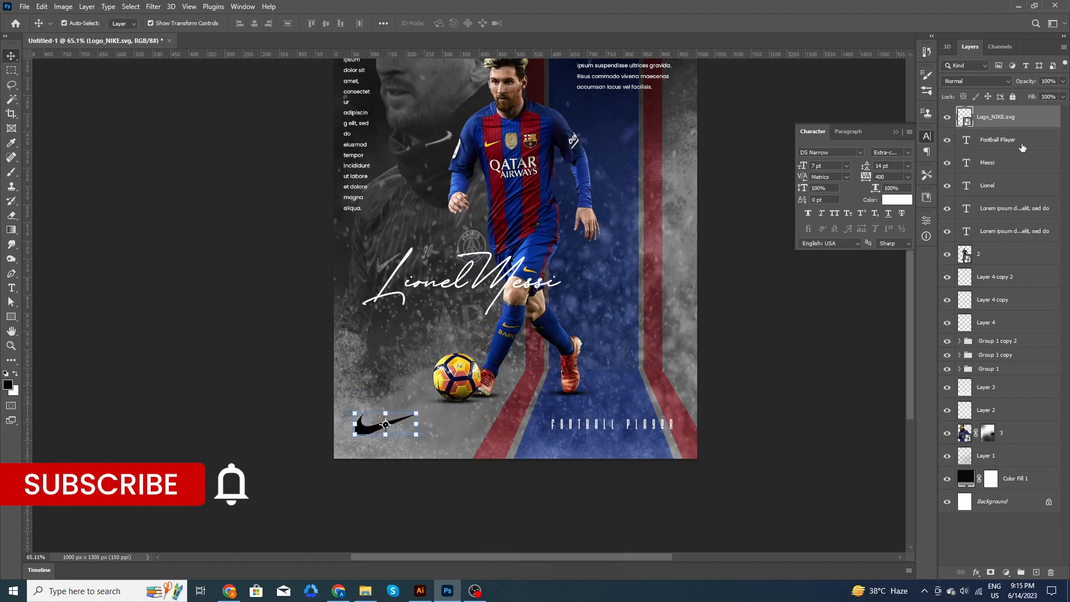
click(1036, 121)
double_click(1036, 121)
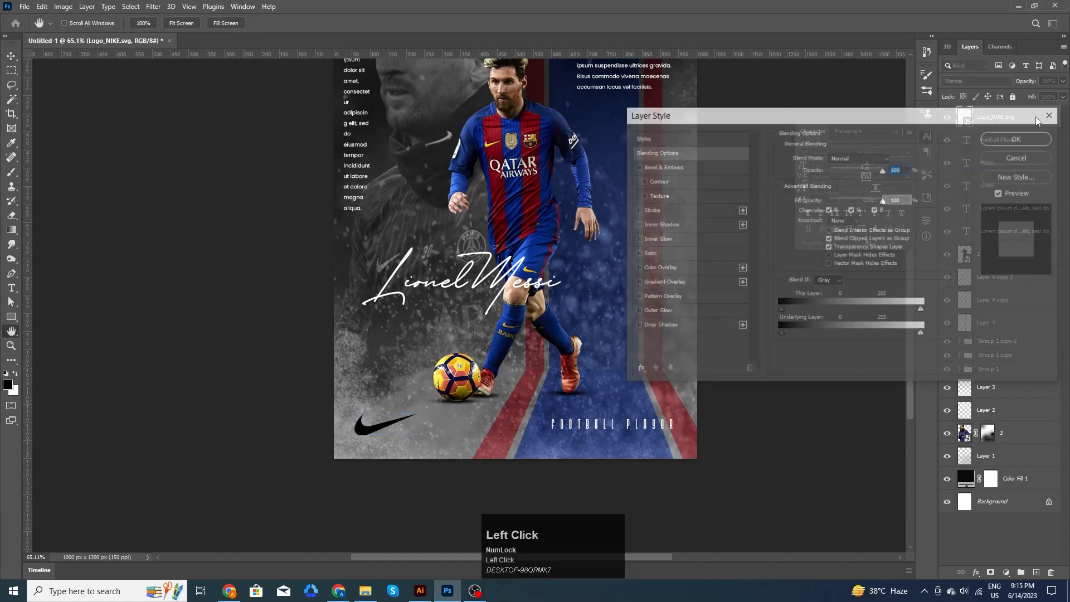
click(680, 269)
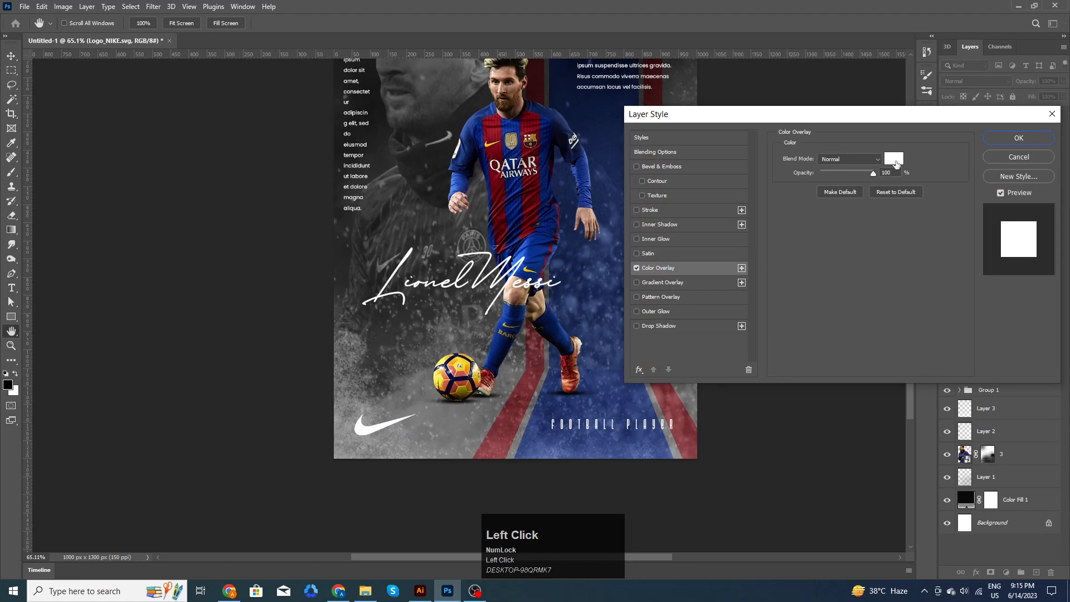
click(989, 139)
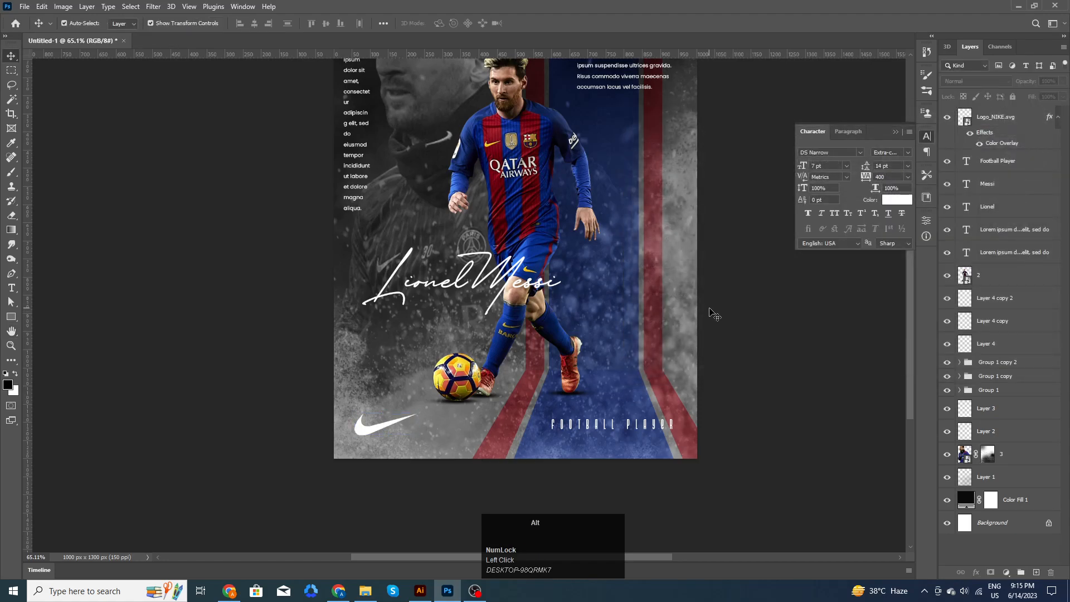
scroll(714, 315, down, 2)
click(692, 243)
key(space)
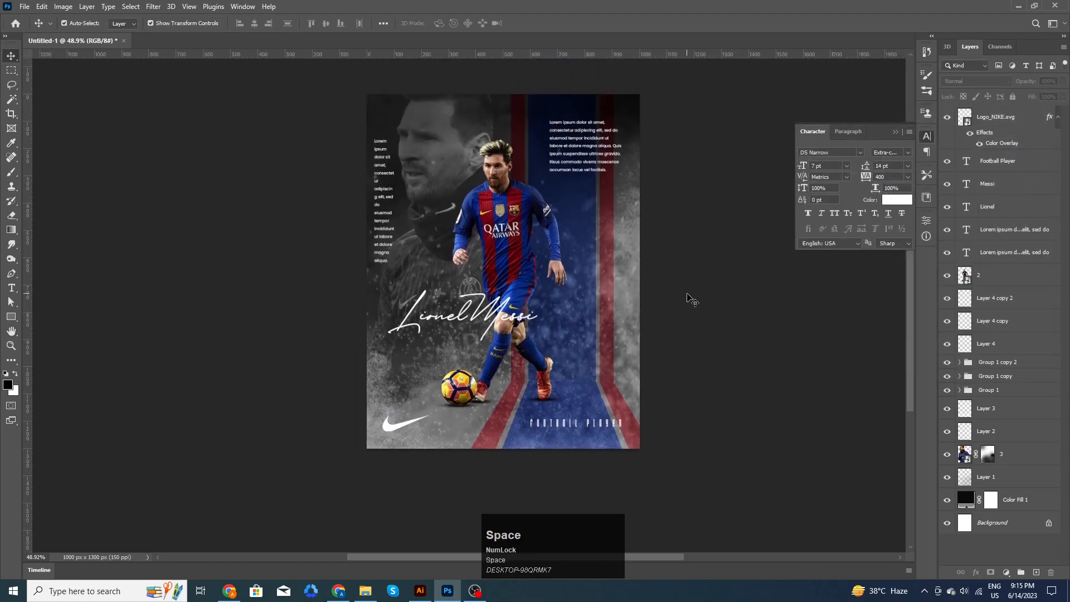
scroll(690, 302, up, 1)
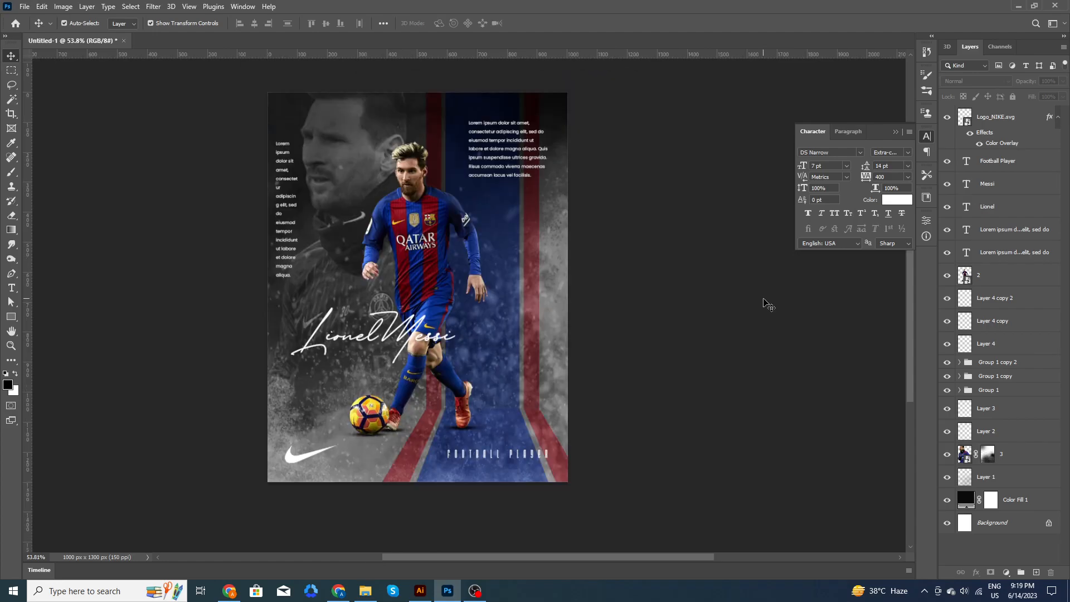
- Add a Photo Filter adjustment layer above the Nike logo set to Deep Blue at 25%
click(1006, 120)
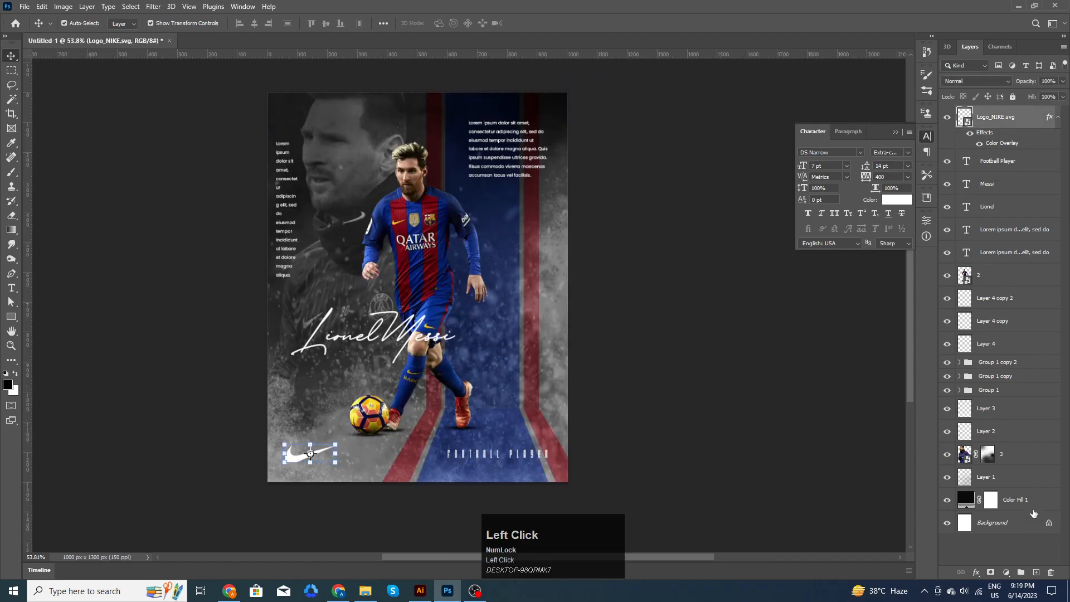
click(1007, 573)
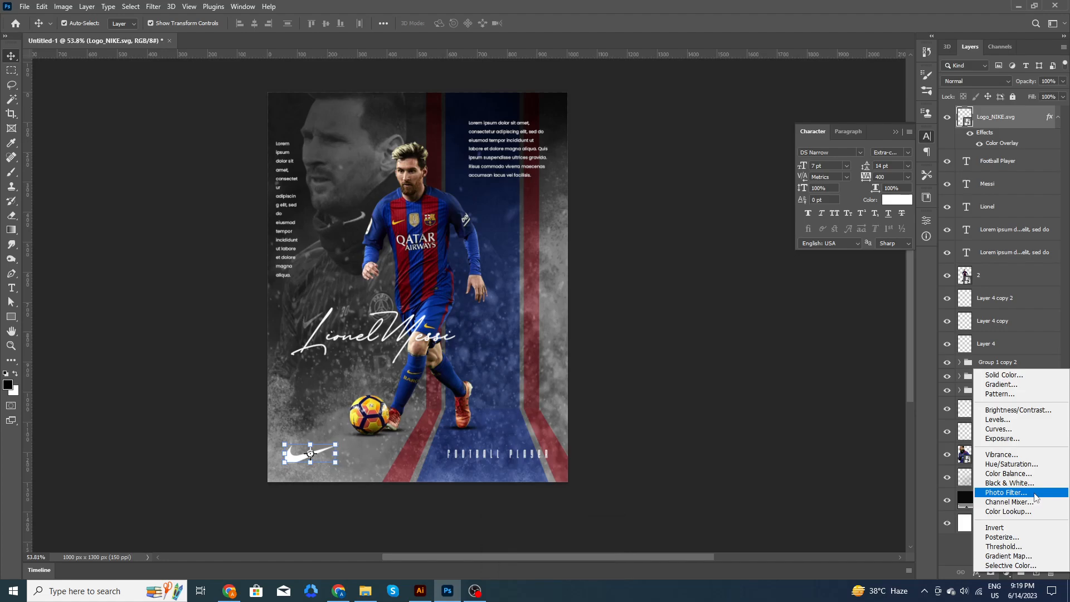
click(1035, 494)
click(883, 253)
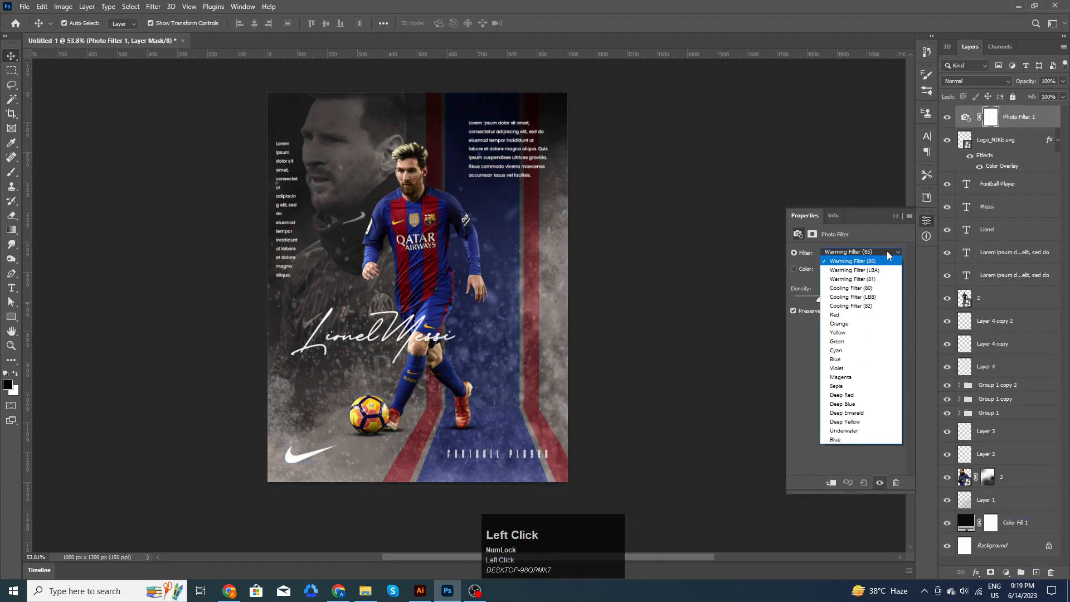
click(847, 404)
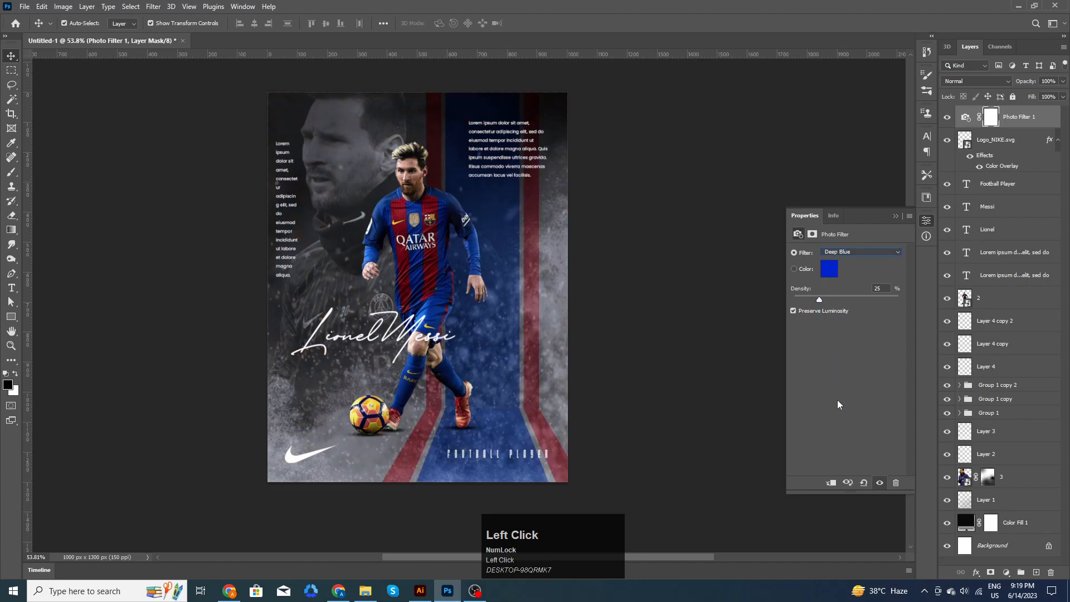
click(894, 216)
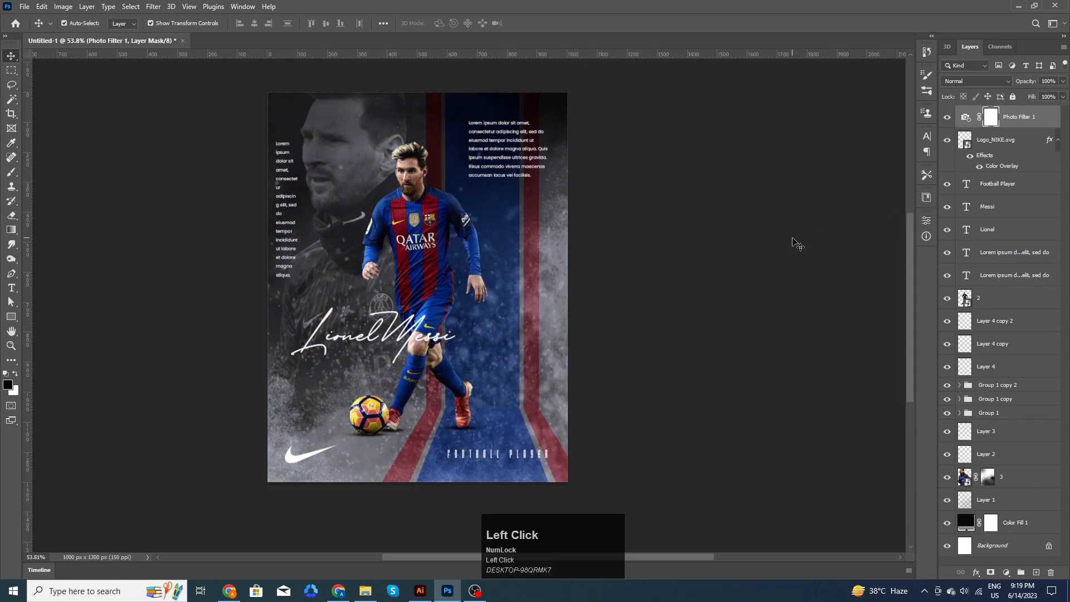
- Stamp visible layers into Layer 5 and raise its contrast and clarity (+14) in Camera Raw
key(ctrl)
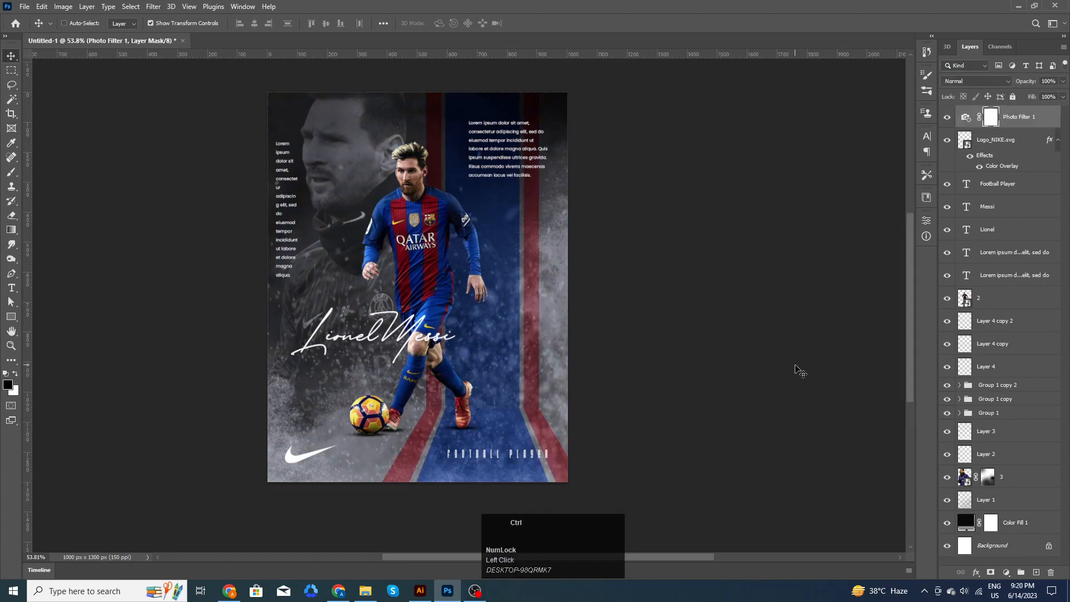
key(ctrl+shift+alt+e)
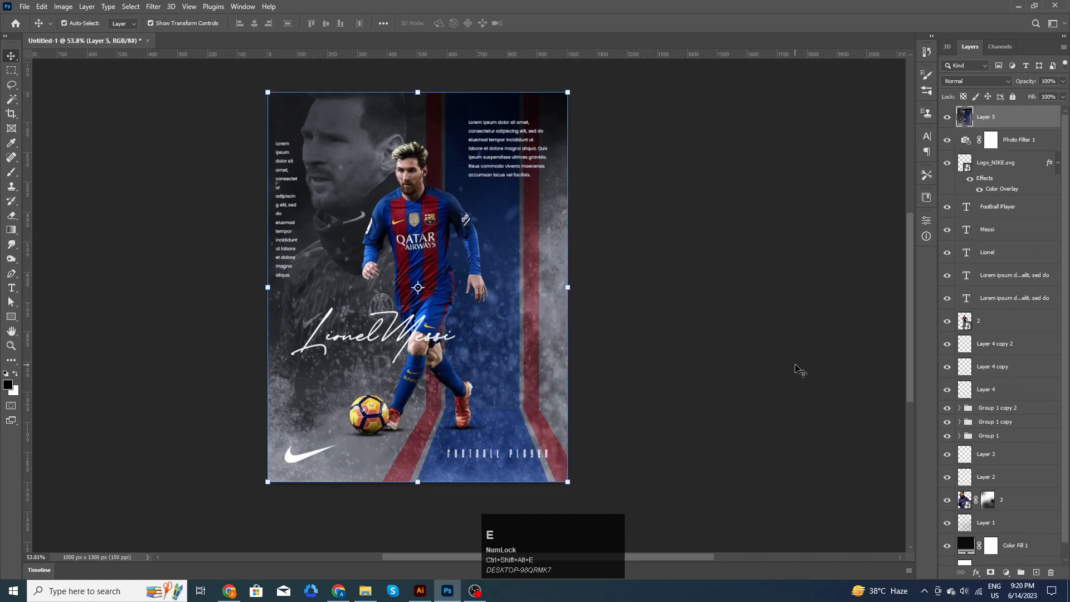
click(152, 7)
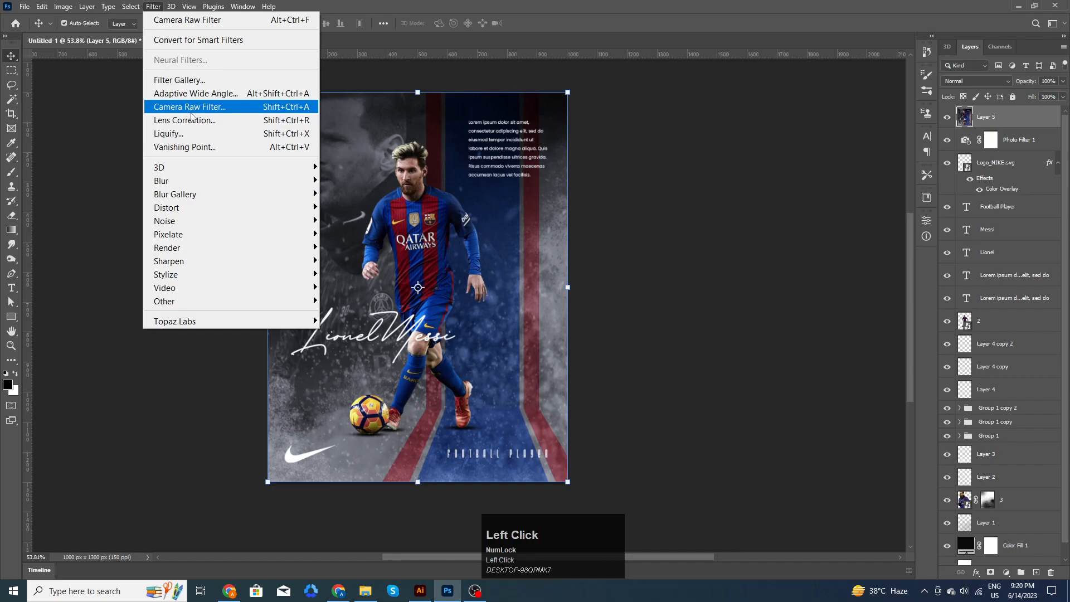
click(192, 108)
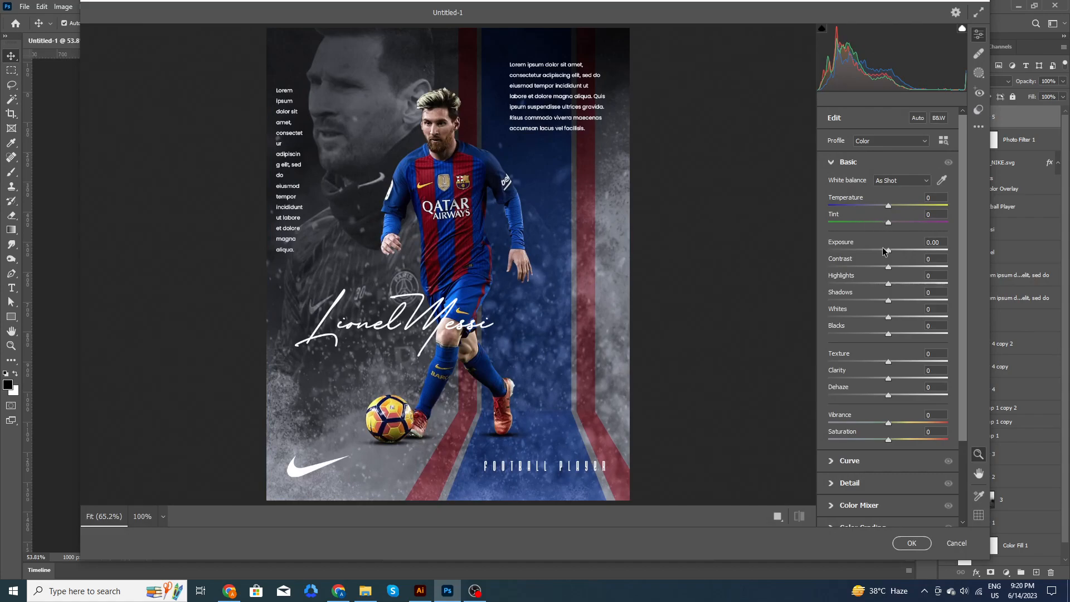
drag(887, 269, 904, 336)
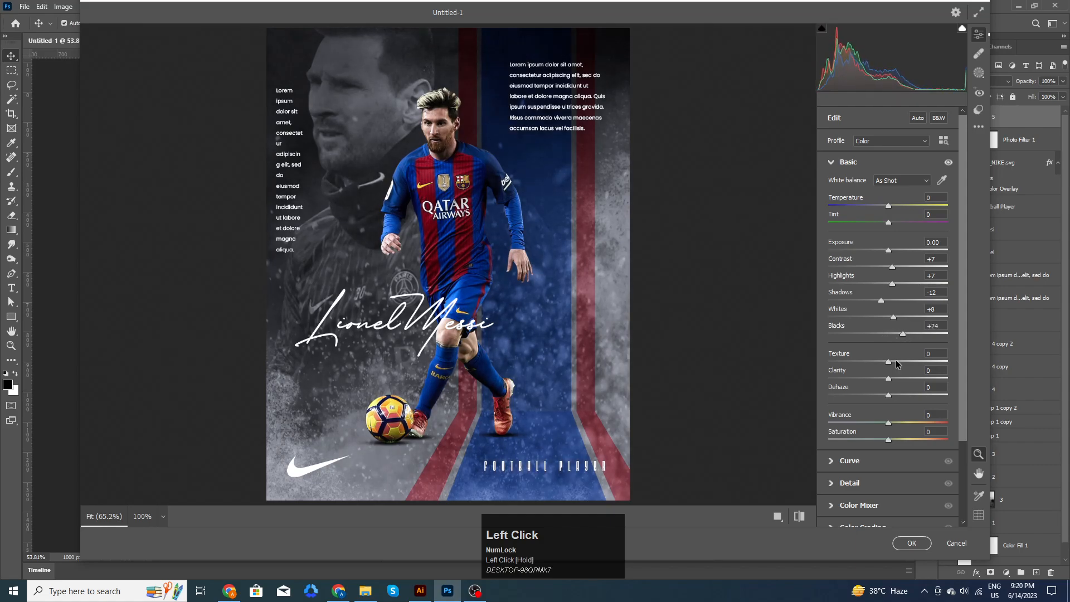
drag(888, 379, 896, 380)
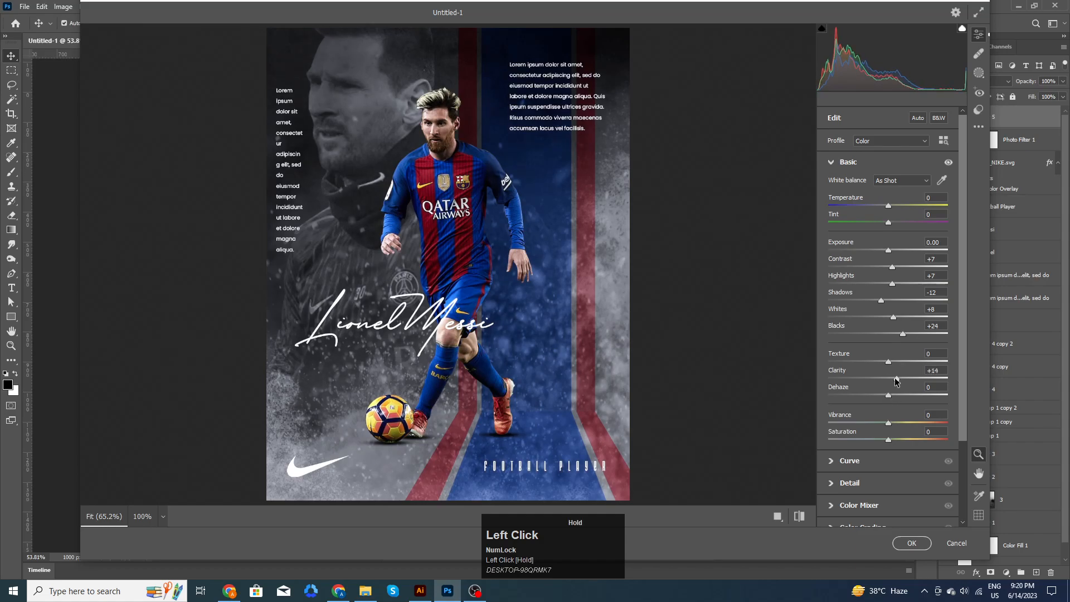
- Add 18 sharpening plus luminance and colour noise reduction in Detail, then apply
click(831, 484)
drag(830, 236, 864, 257)
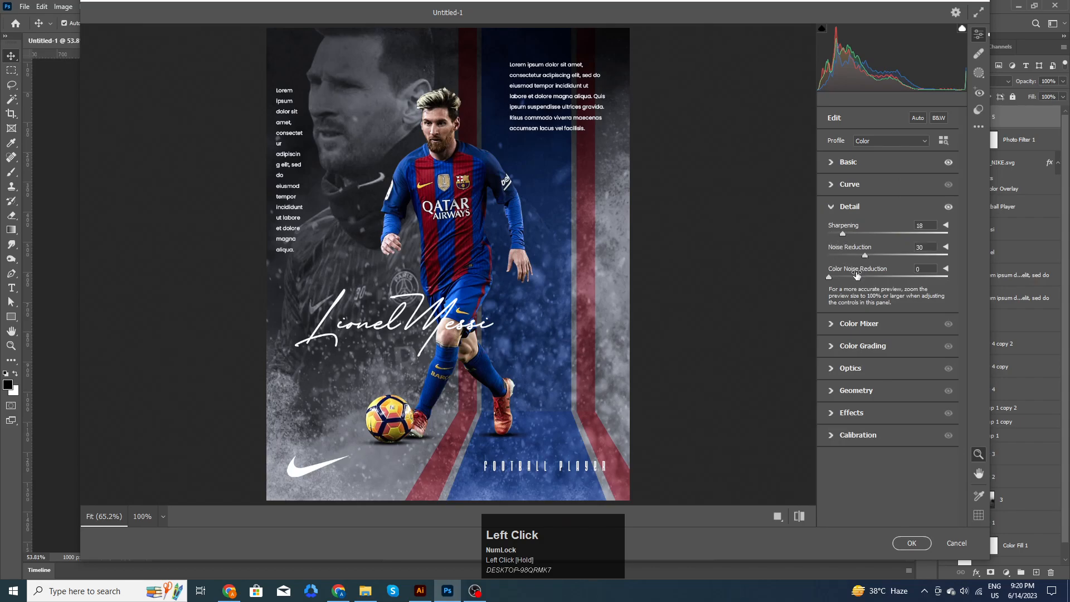
drag(865, 257, 844, 275)
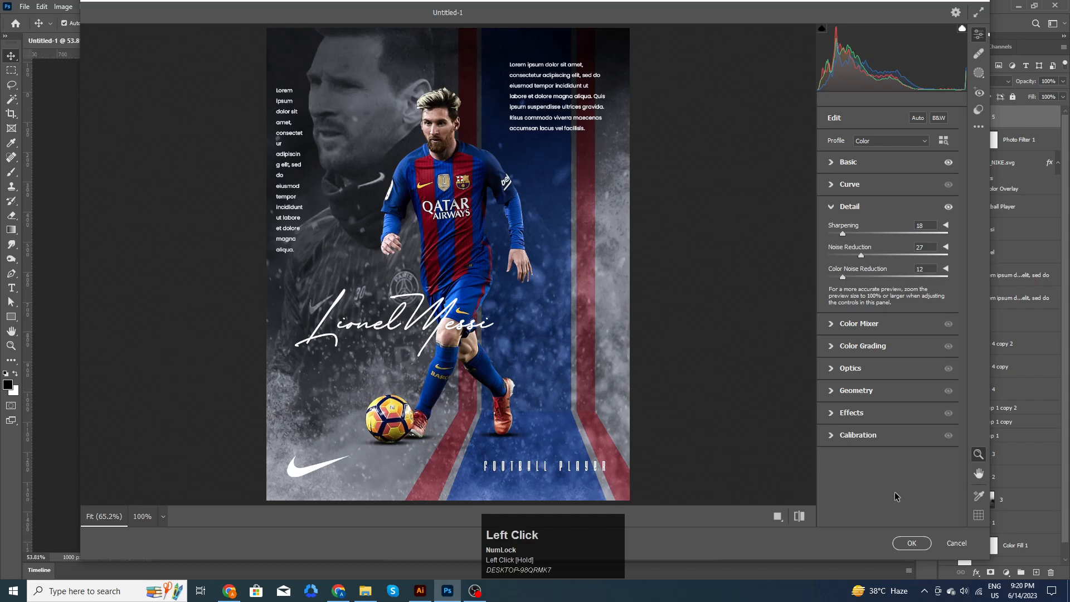
click(910, 542)
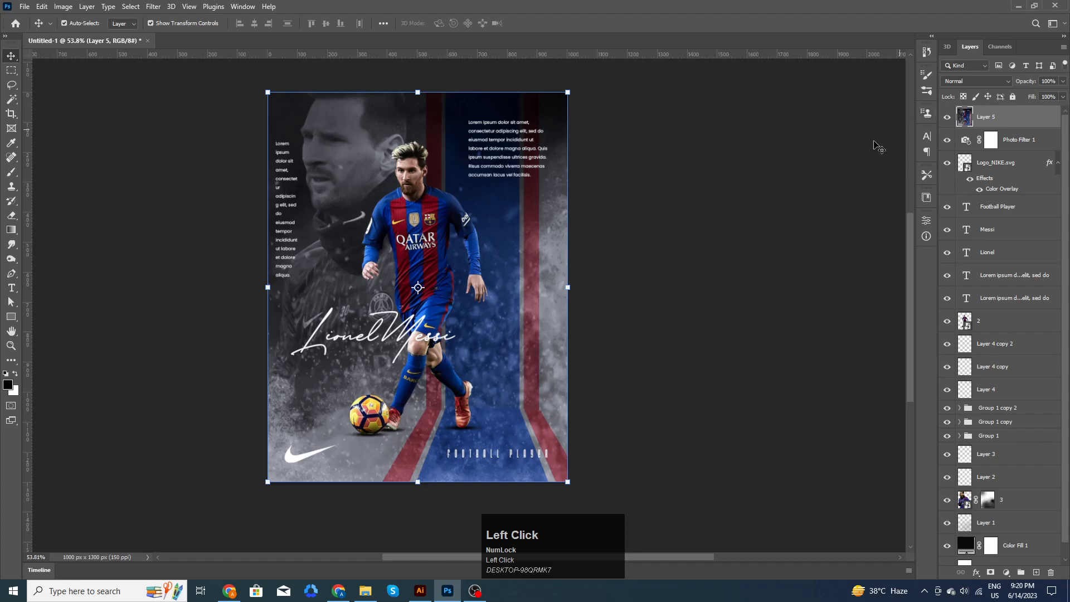
drag(659, 198, 736, 196)
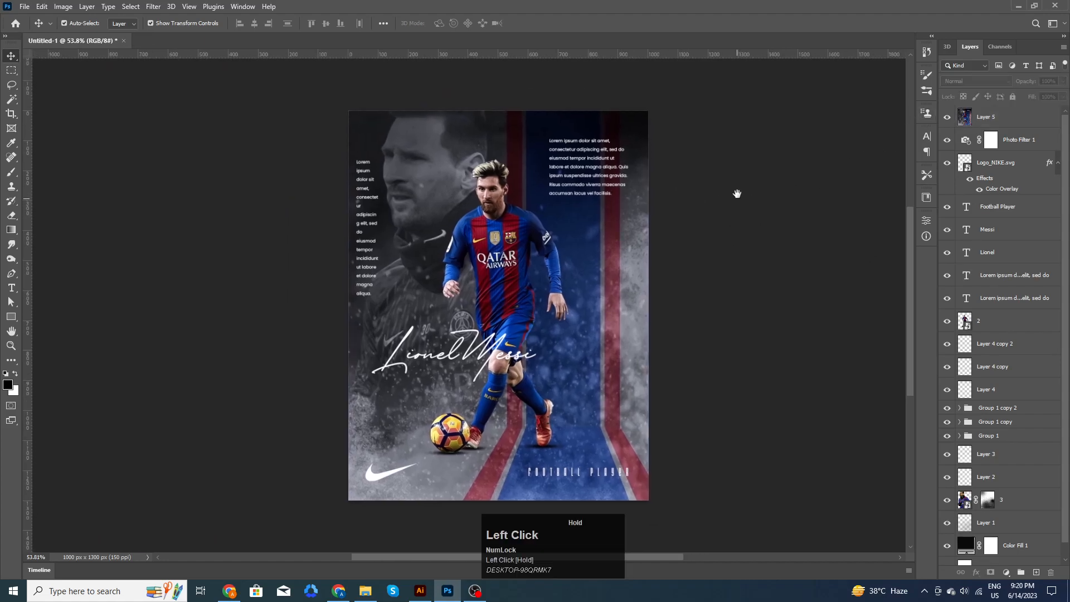